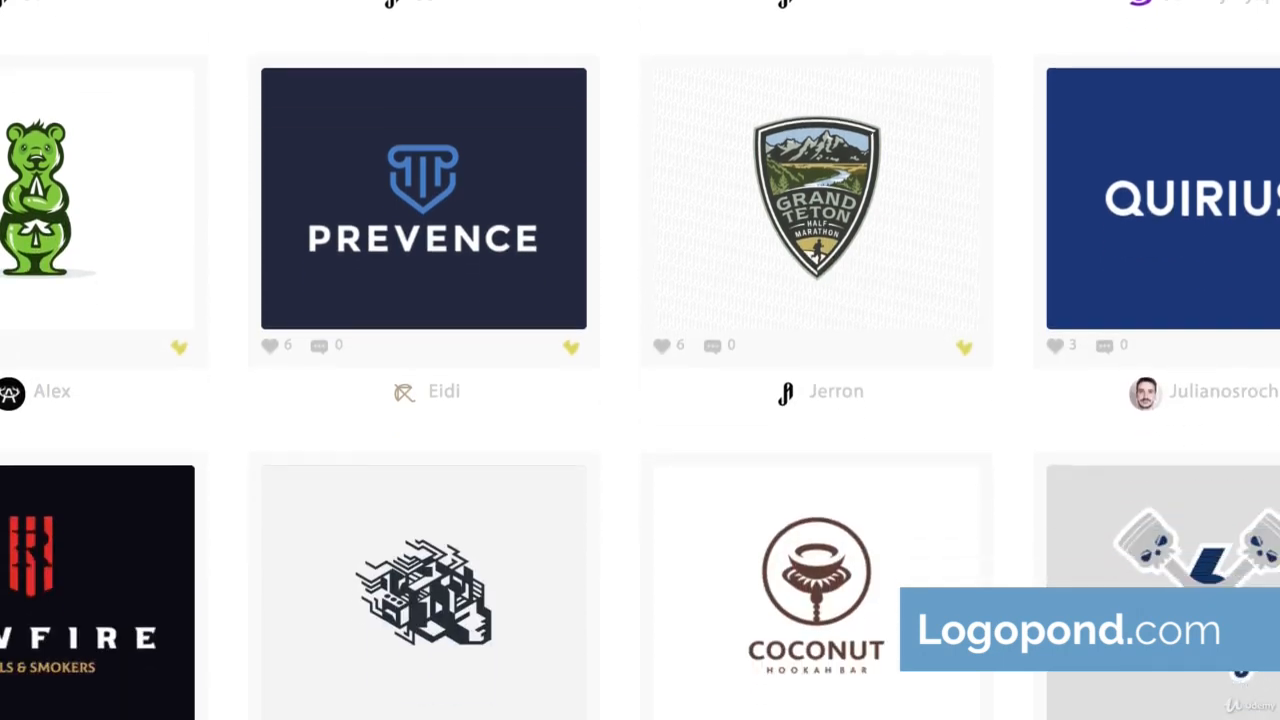
Browse logo examples on Logopond for inspiration
scroll(640, 360, down, 5)
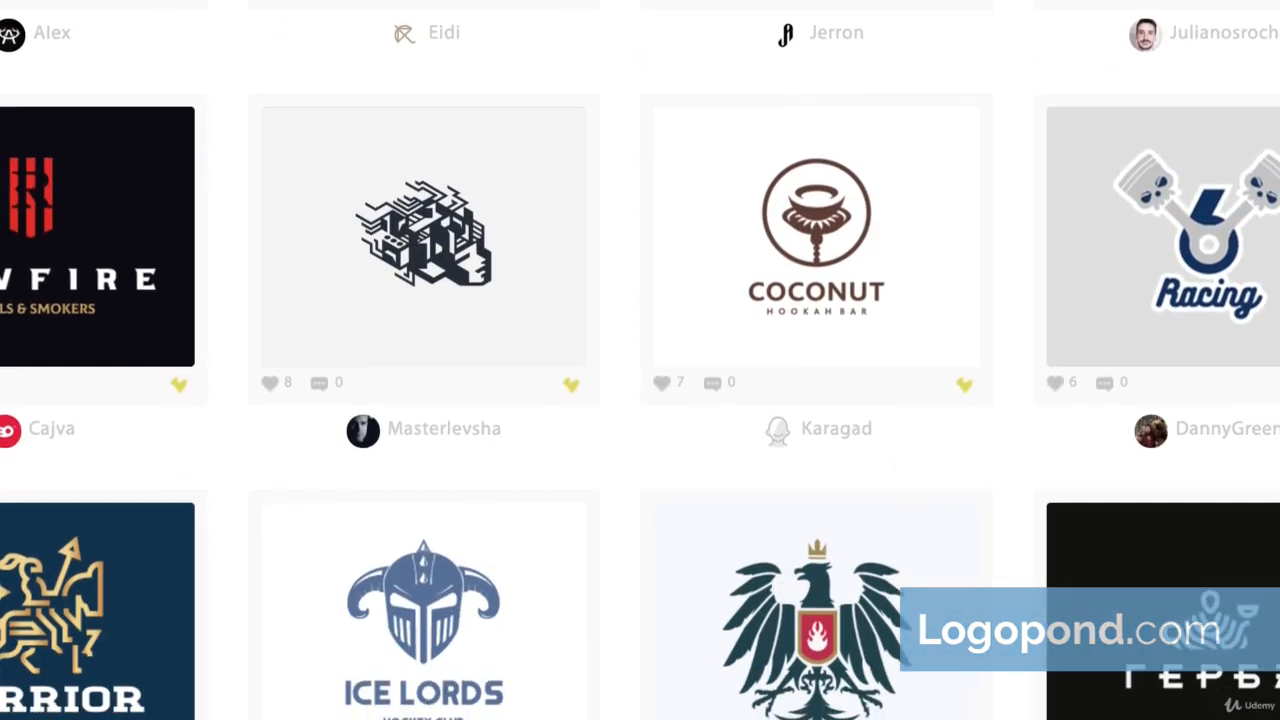
scroll(640, 360, down, 5)
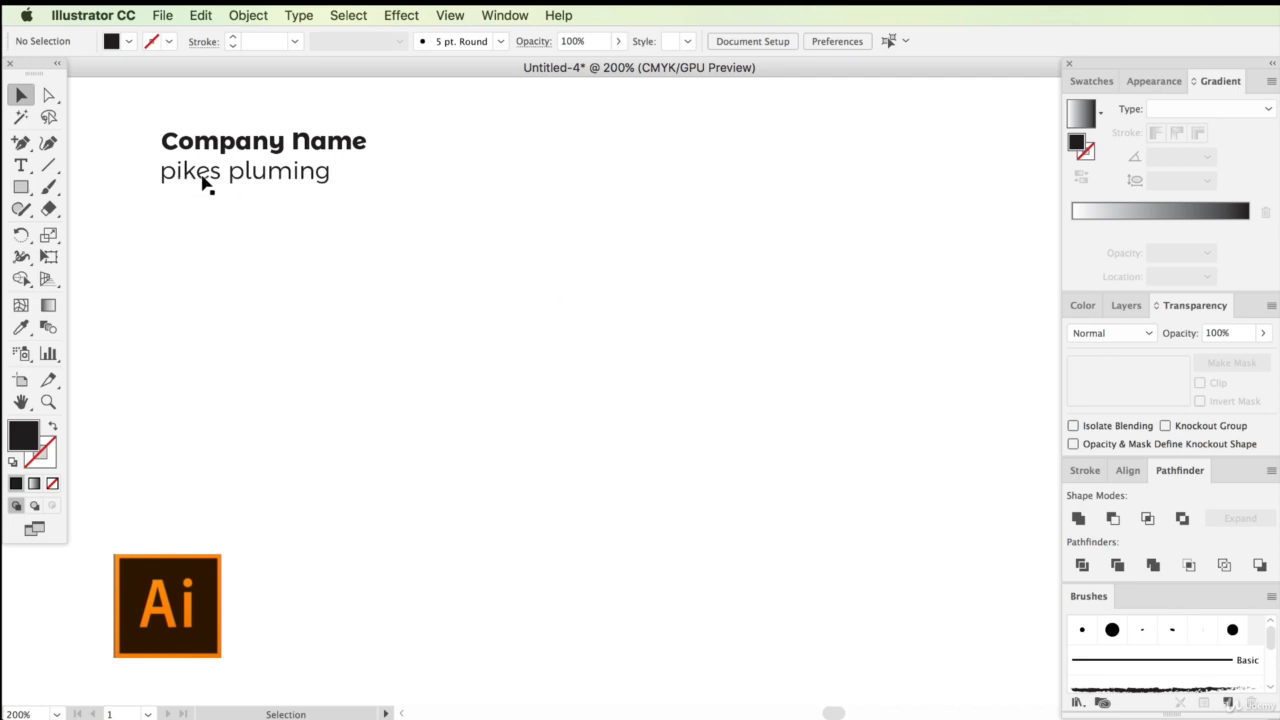
Paste a copy of the "pikes pluming" text, enlarge it and move it to the middle of the artboard
click(320, 174)
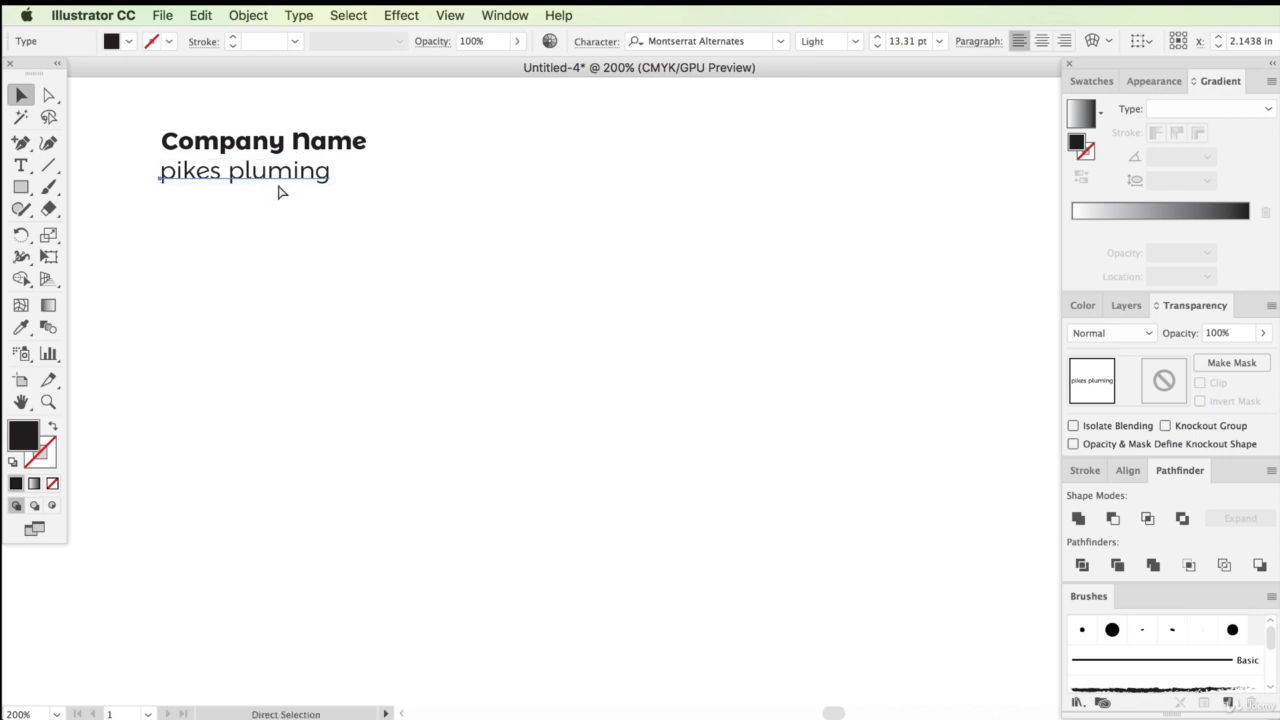
key(super+v)
drag(686, 386, 914, 314)
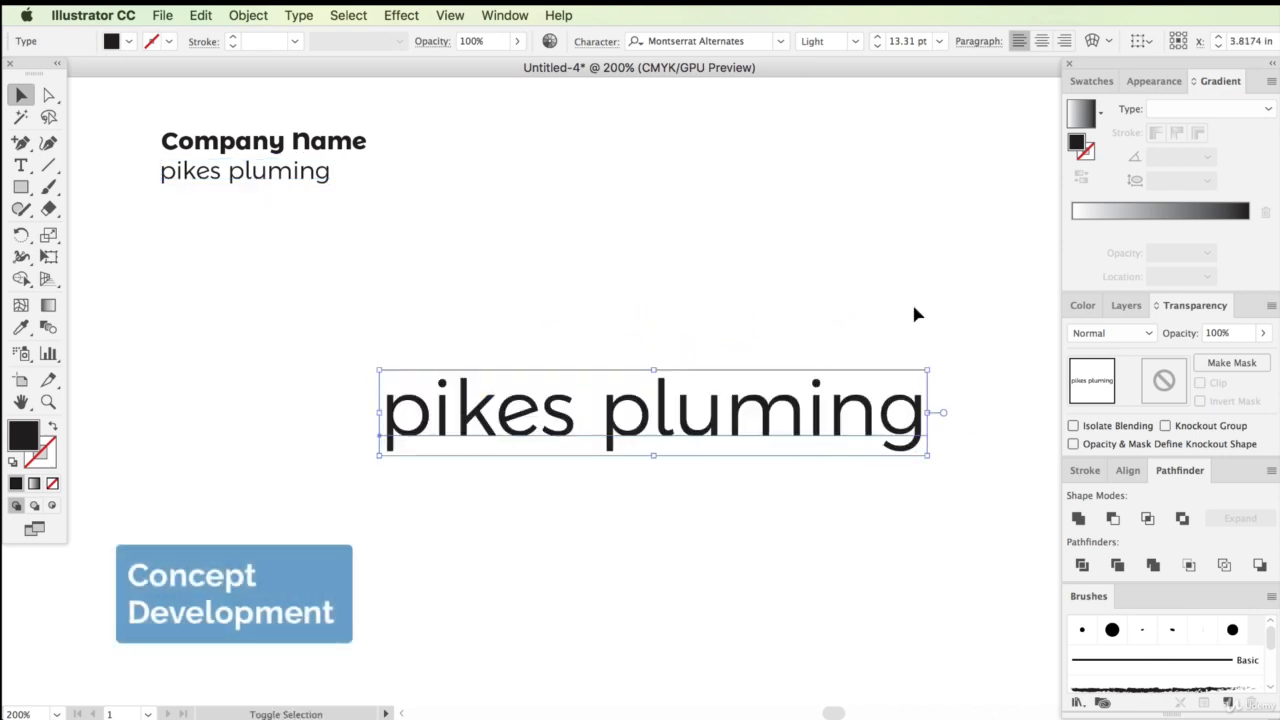
drag(814, 409, 758, 355)
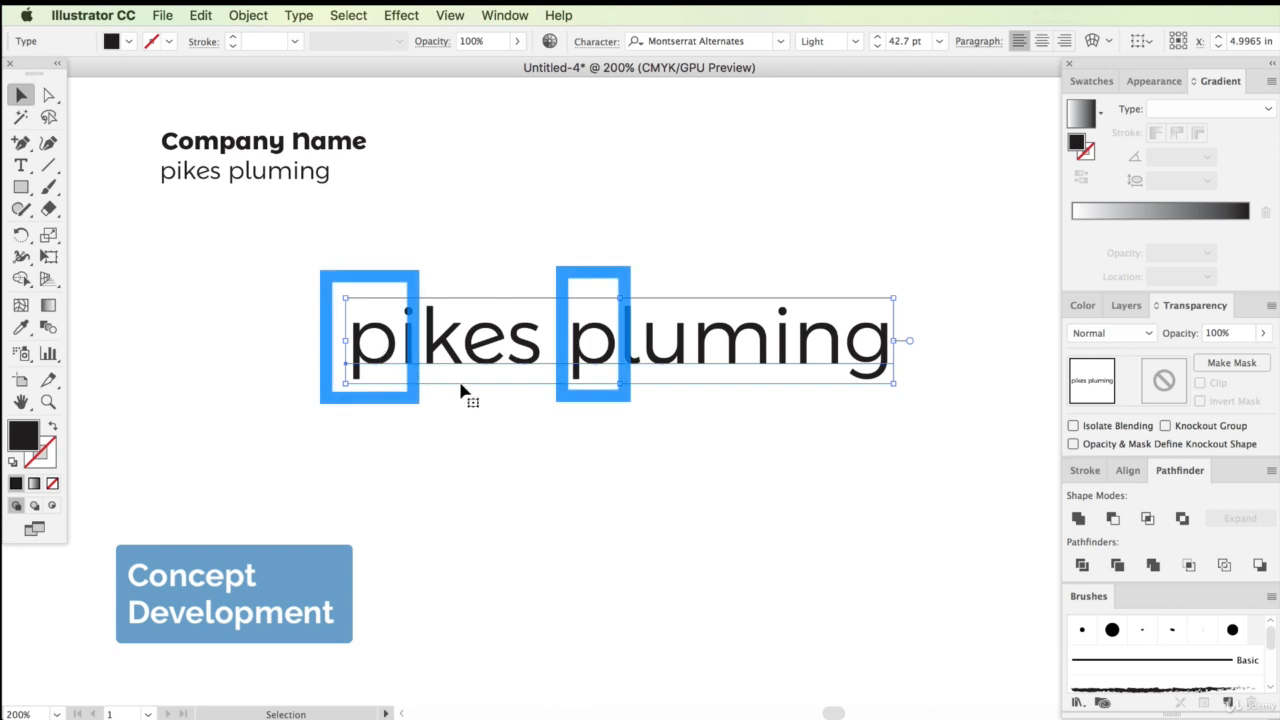
Cut "pluming" out of the line and paste it as a separate text object below "pikes"
double_click(600, 378)
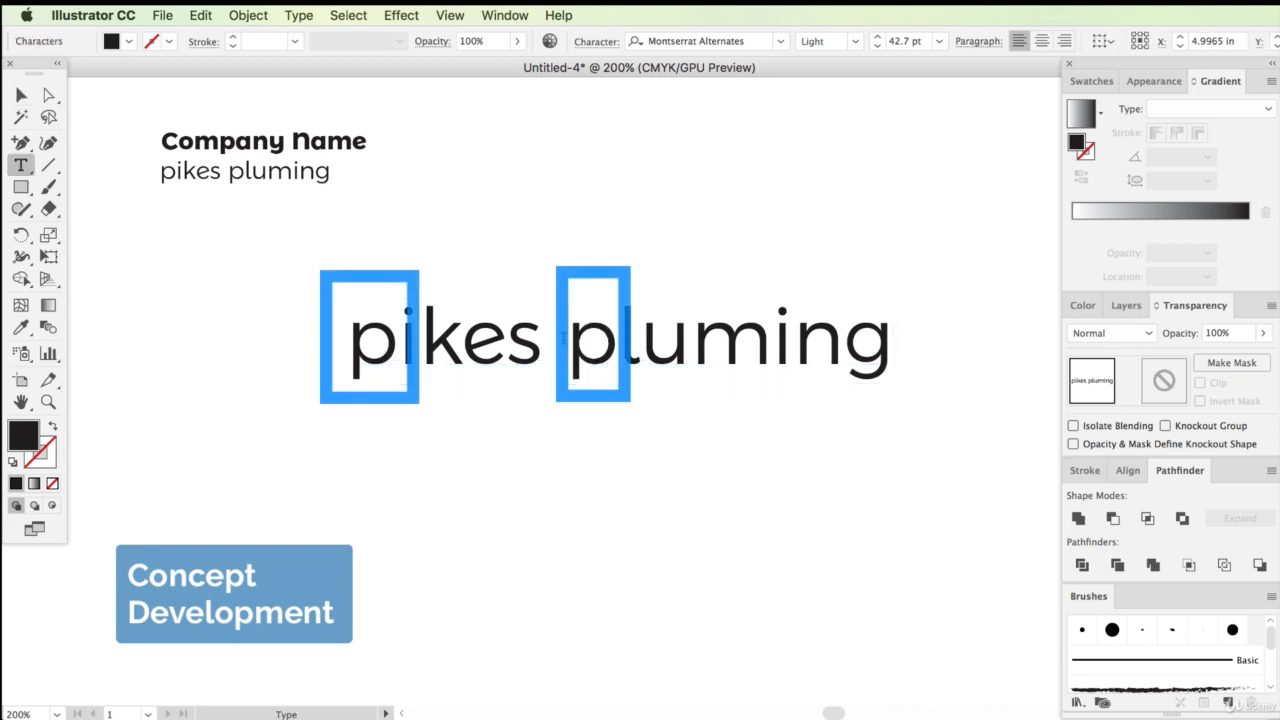
drag(566, 340, 966, 340)
key(ctrl+c)
key(BackSpace)
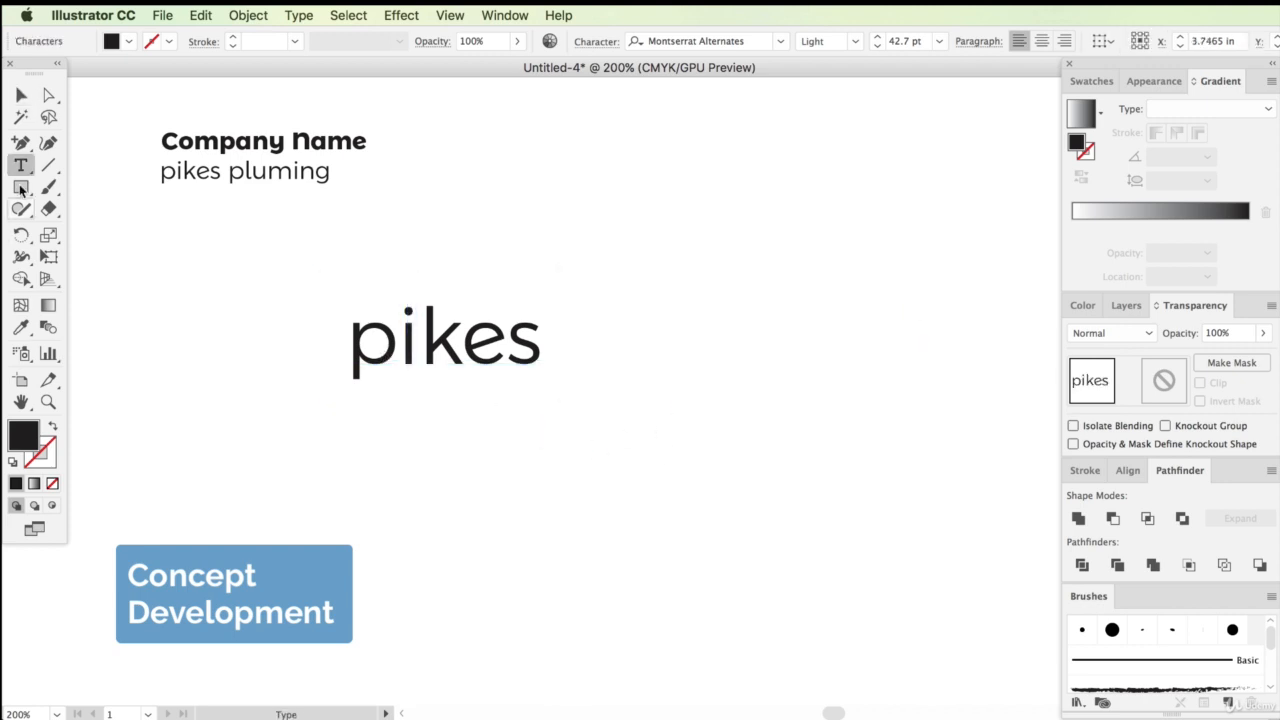
key(Escape)
click(360, 478)
key(ctrl+v)
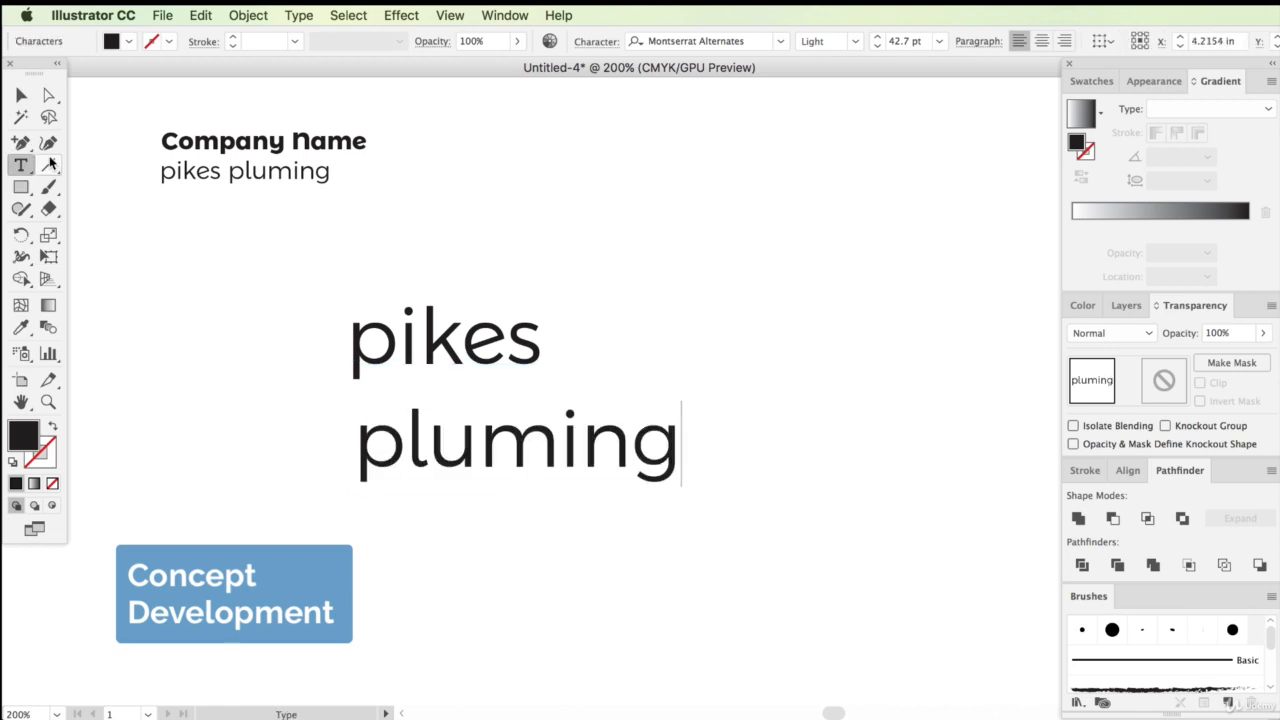
key(Escape)
Reposition "pikes" and "pluming" as two stacked lines
drag(505, 365, 538, 355)
drag(620, 455, 650, 485)
click(600, 372)
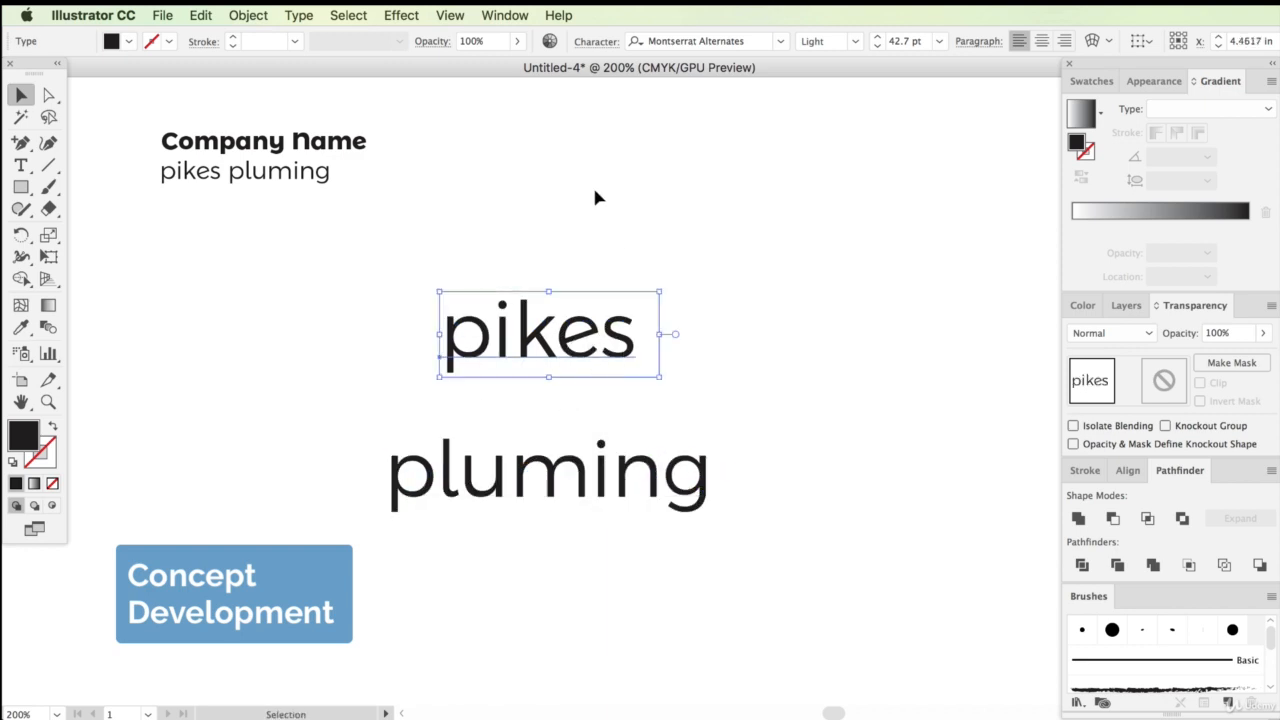
Apply All Caps to the "pikes" text
click(600, 45)
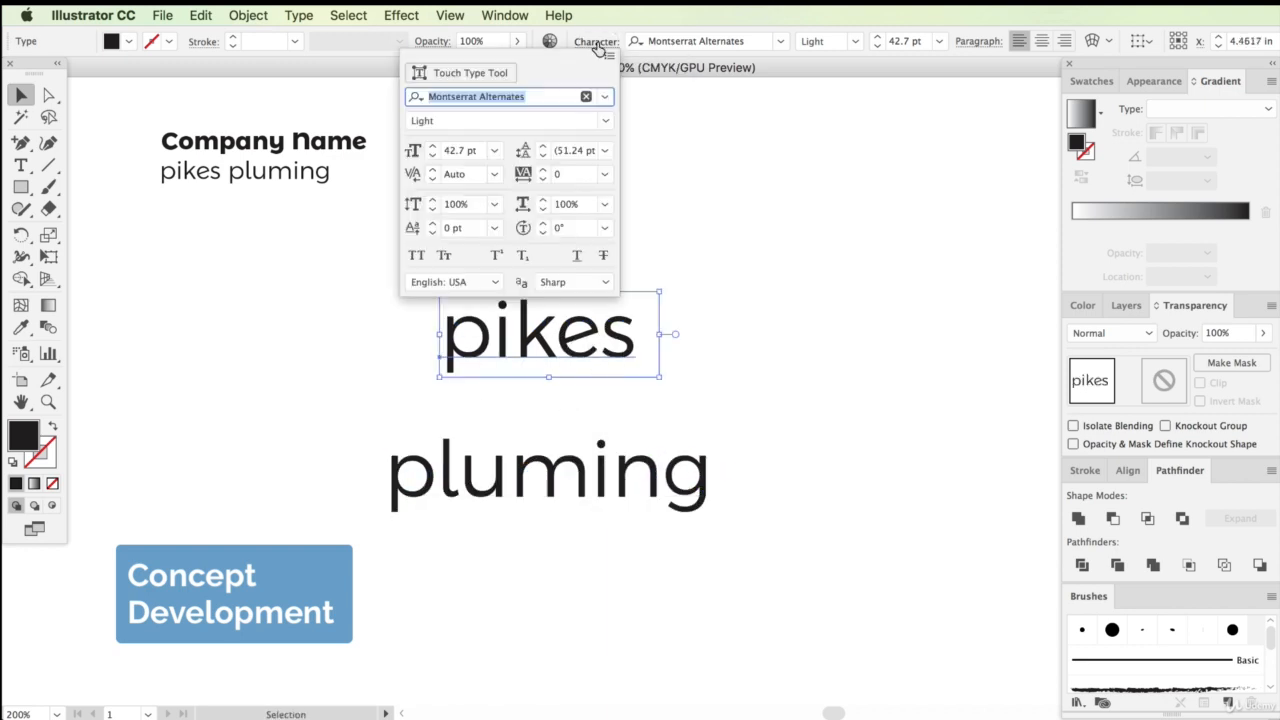
click(609, 56)
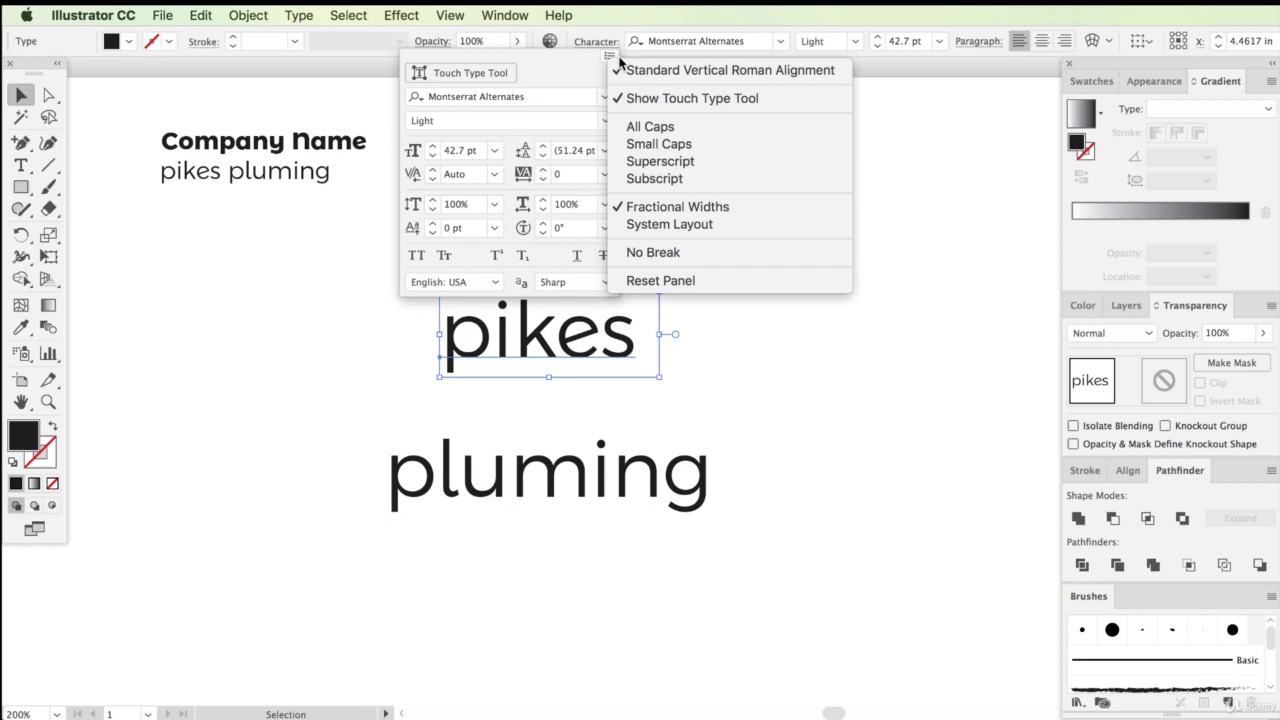
click(651, 125)
click(649, 353)
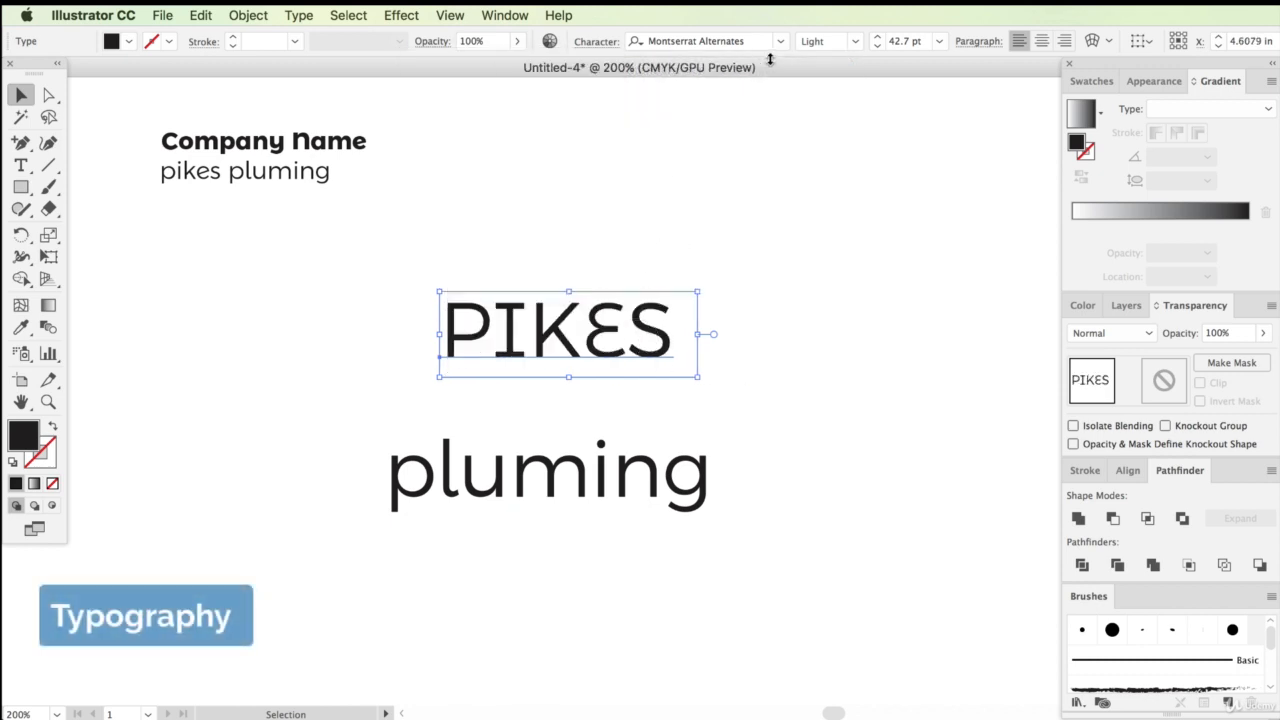
Change PIKES to Open Sans Bold and move both words back into a stacked arrangement
drag(560, 330, 352, 334)
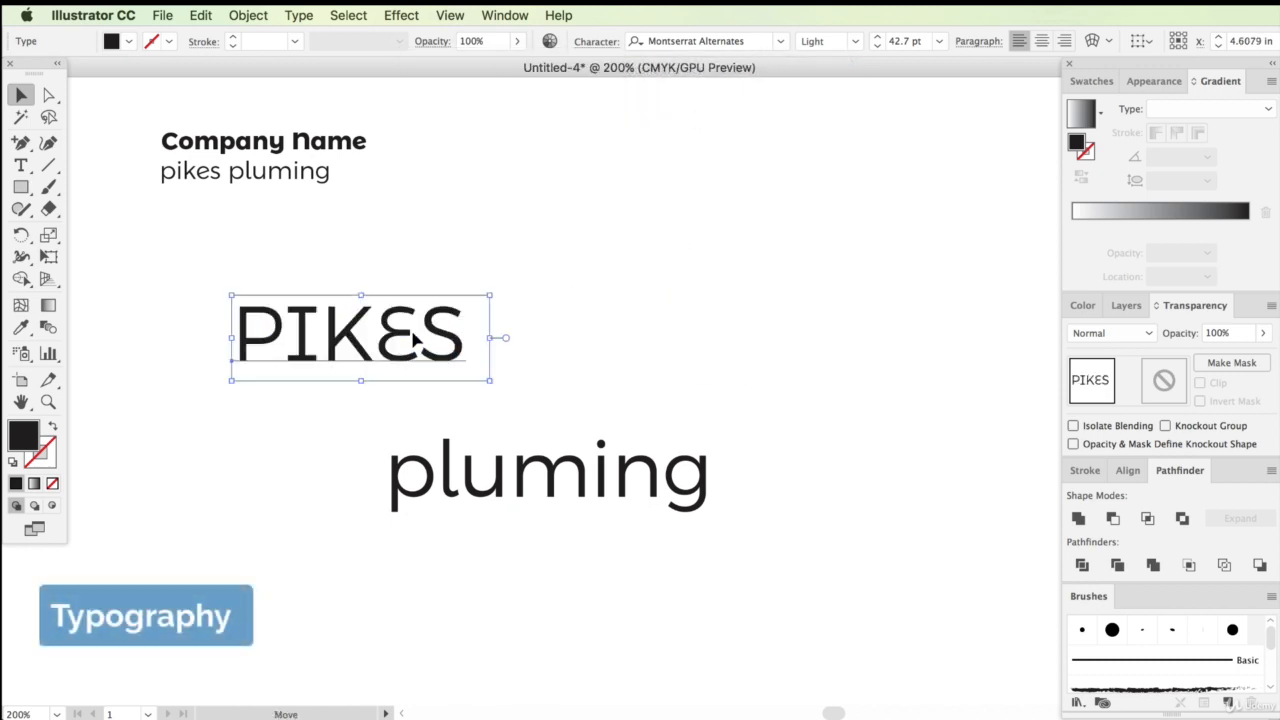
double_click(730, 45)
click(730, 45)
text(open)
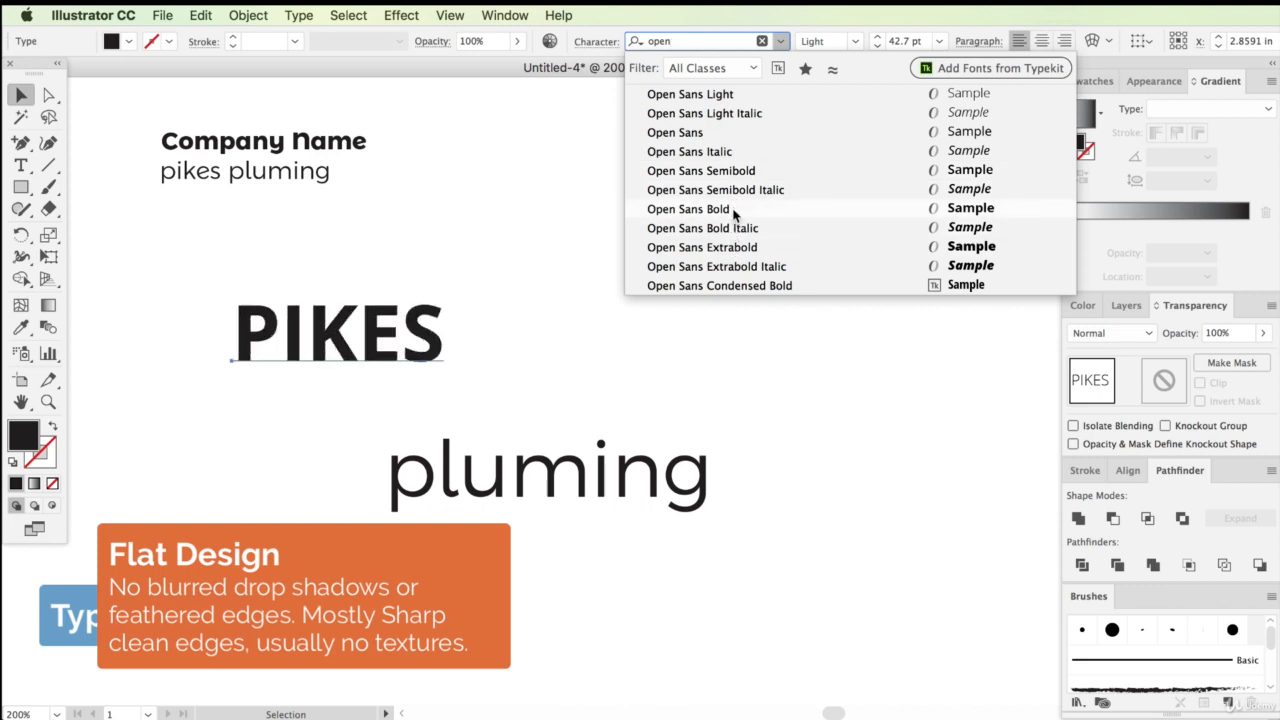
click(733, 214)
drag(428, 358, 625, 370)
drag(550, 478, 566, 456)
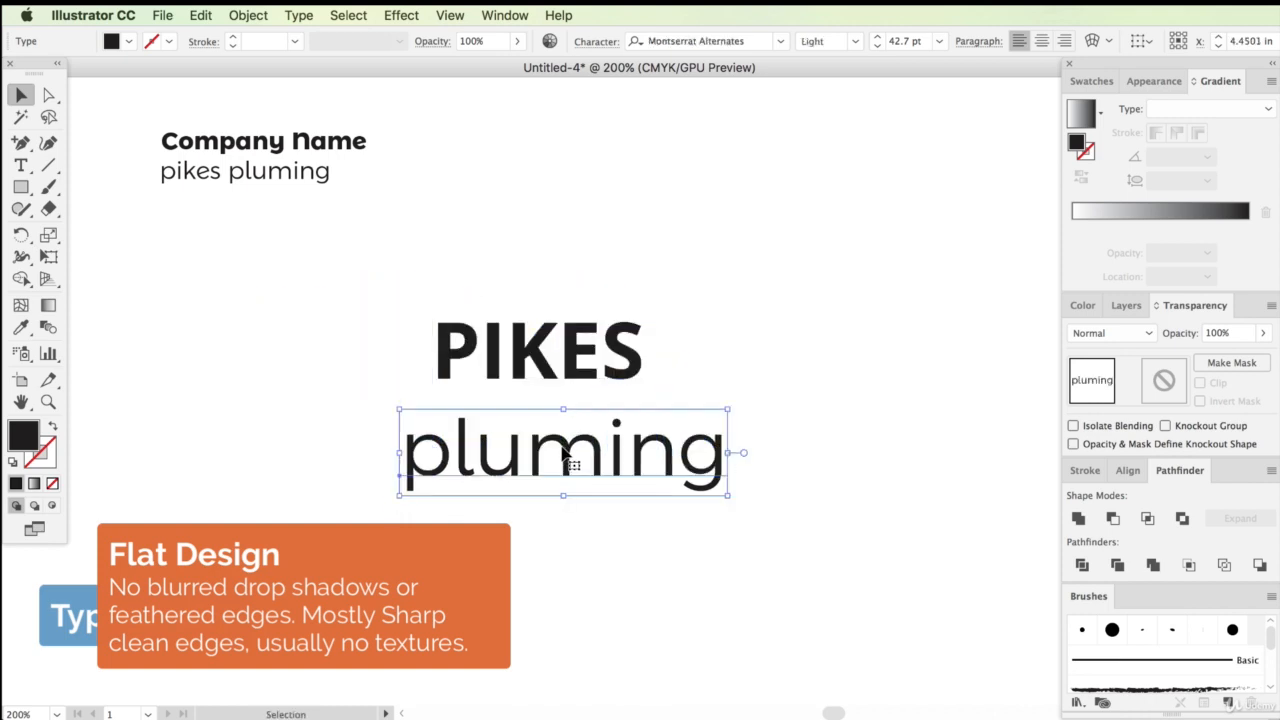
Apply All Caps to "pluming" and copy PIKES's Open Sans Bold styling onto it with the Eyedropper
click(590, 41)
click(609, 55)
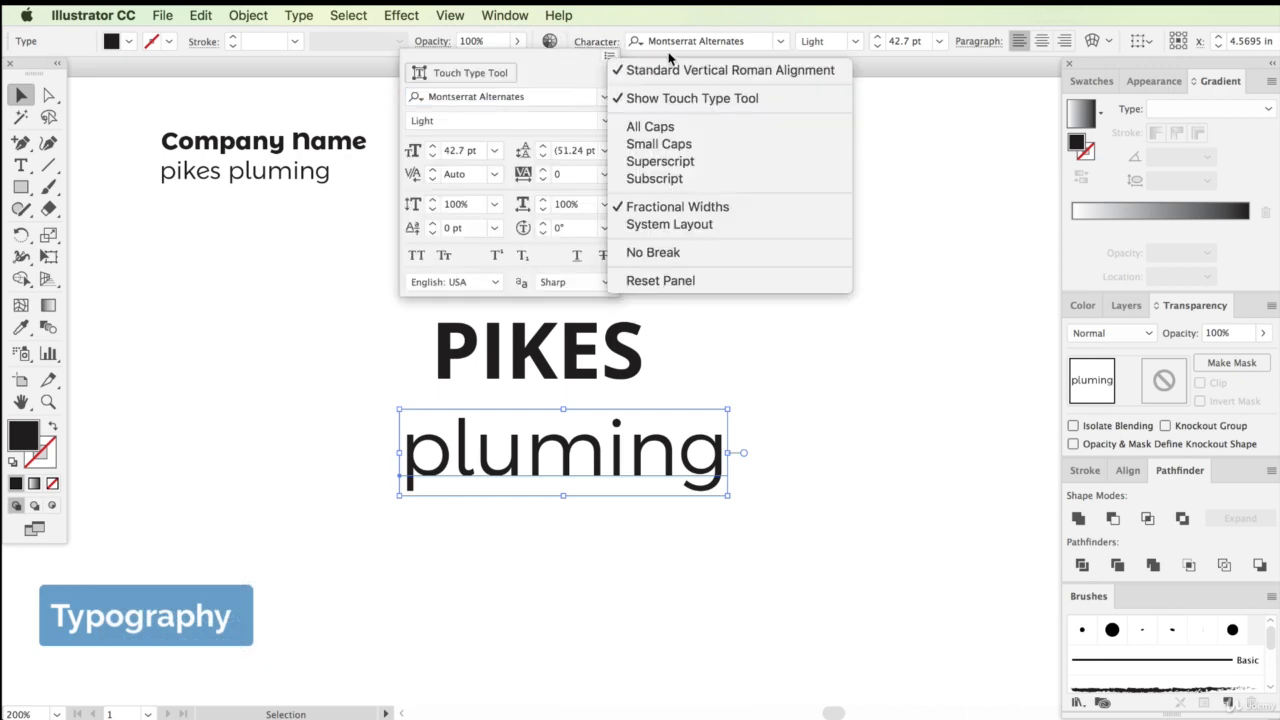
click(650, 126)
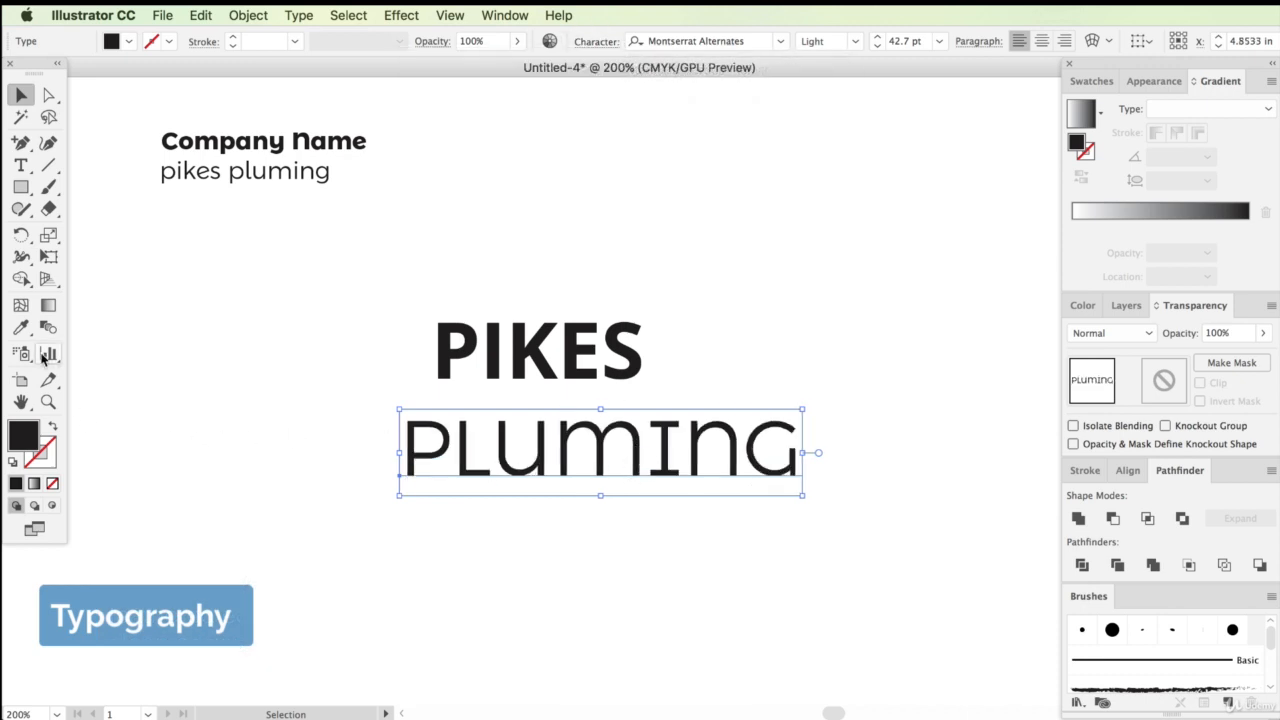
click(20, 327)
click(573, 362)
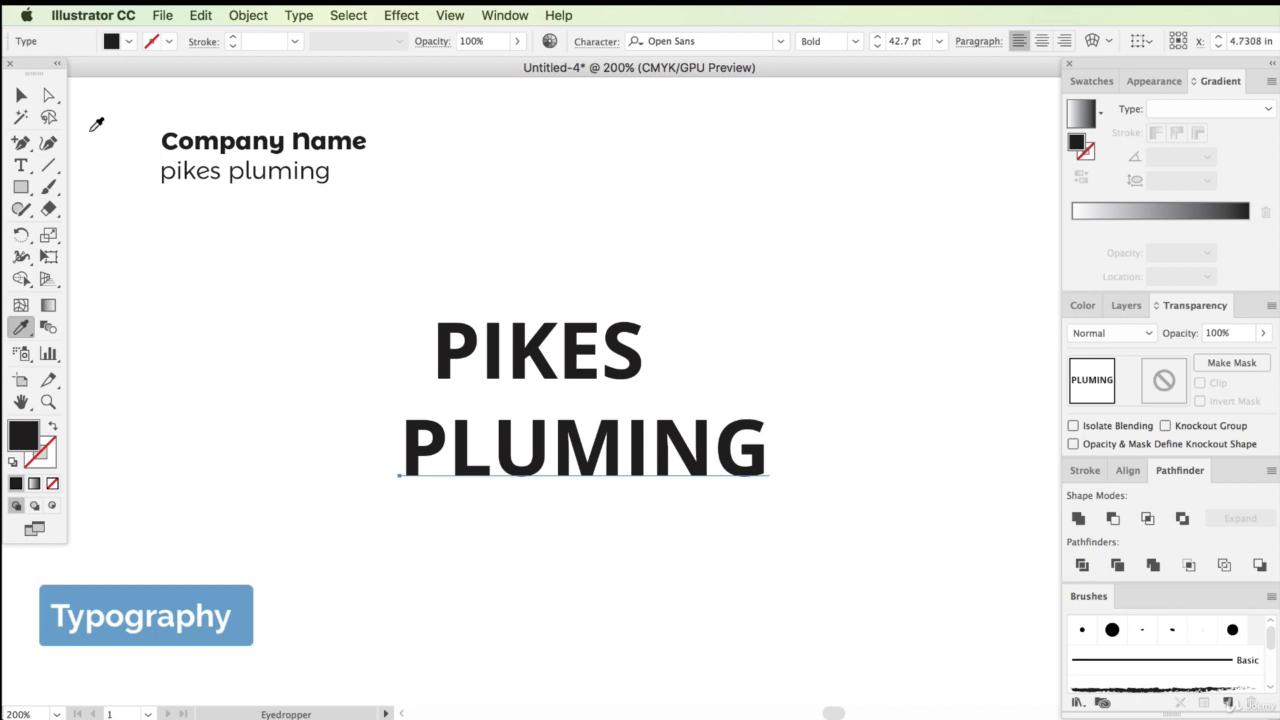
Scale PLUMING down to about 24 pt and place it directly under PIKES
click(21, 94)
drag(493, 472, 501, 447)
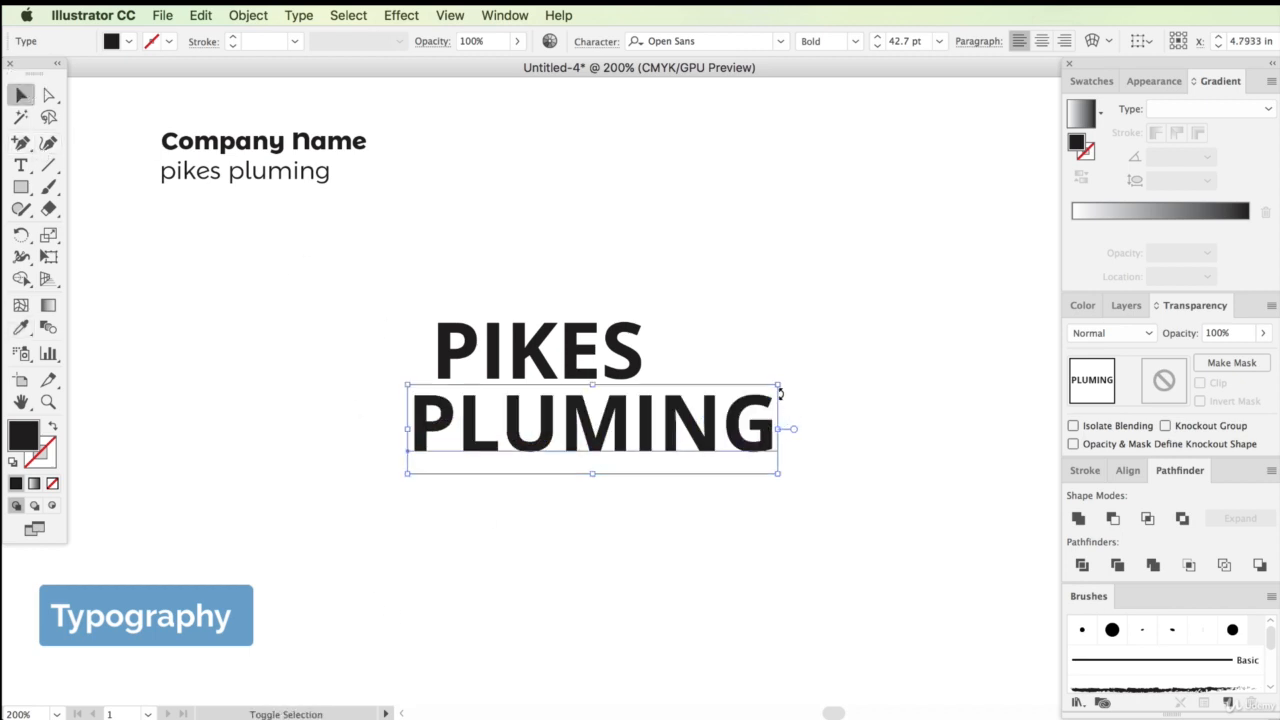
drag(779, 393, 645, 448)
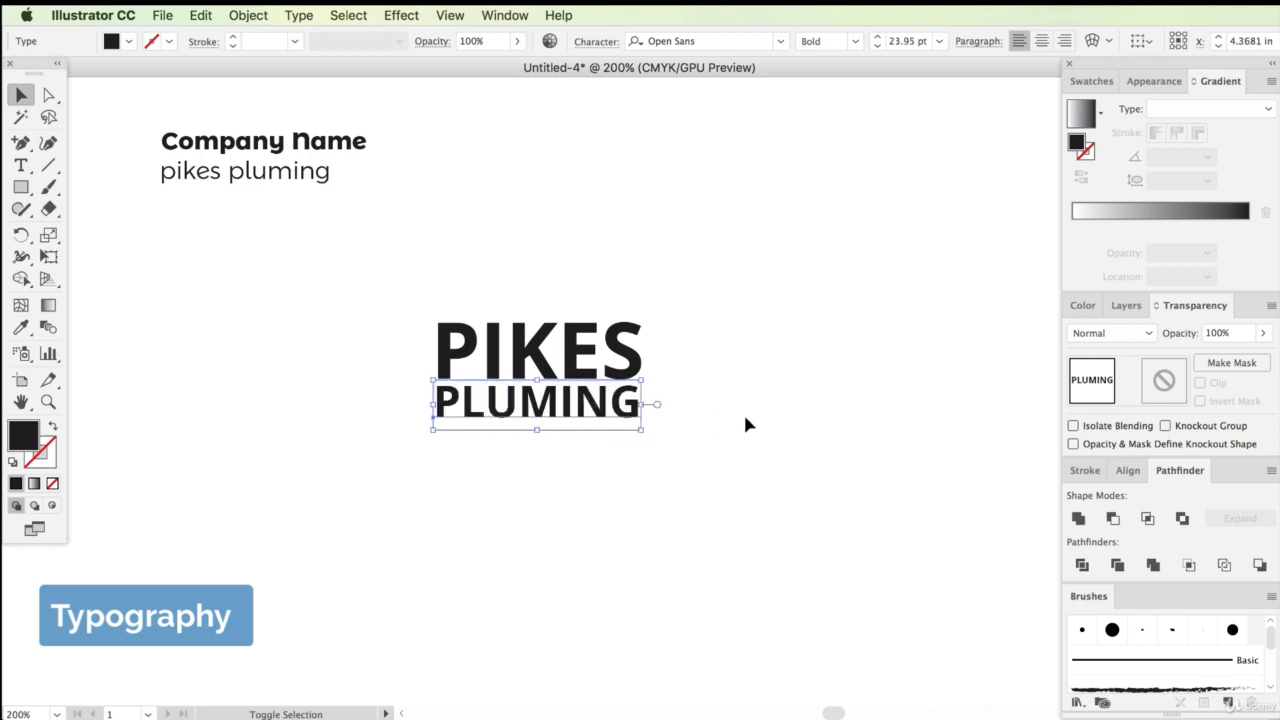
drag(420, 252, 580, 457)
click(563, 567)
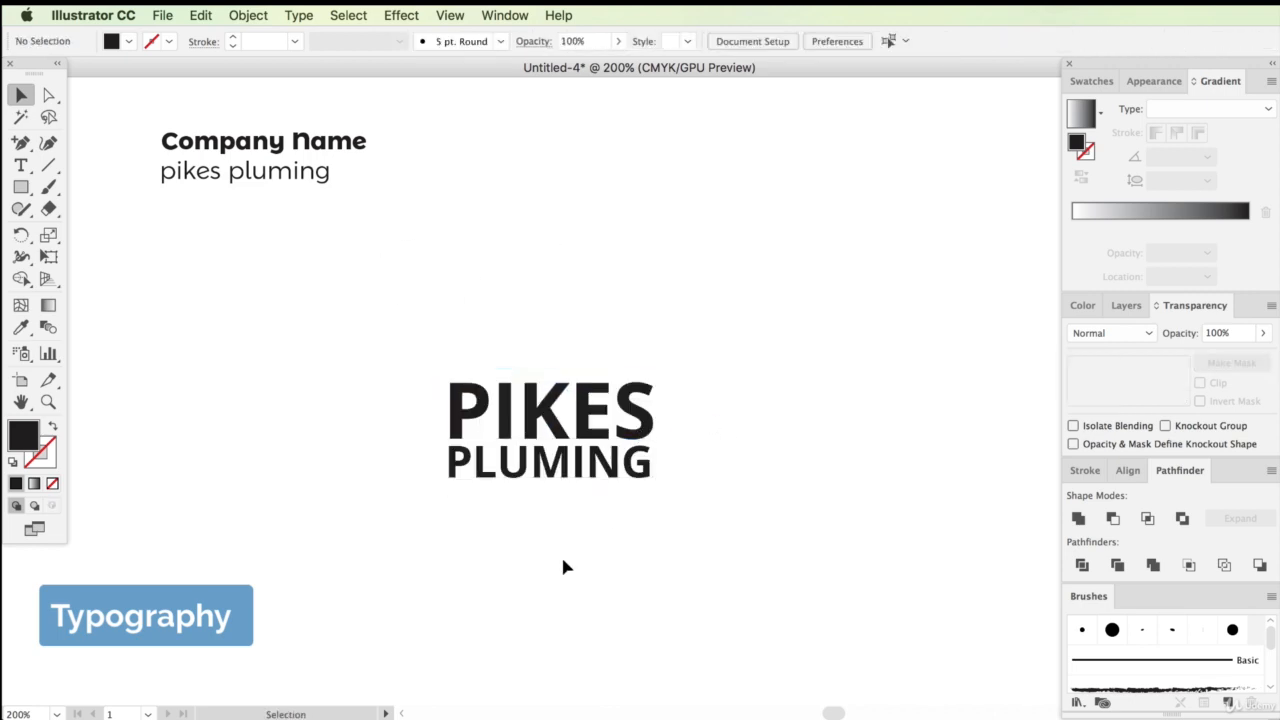
Set the PIKES font weight to Extrabold
click(590, 430)
click(855, 41)
click(842, 221)
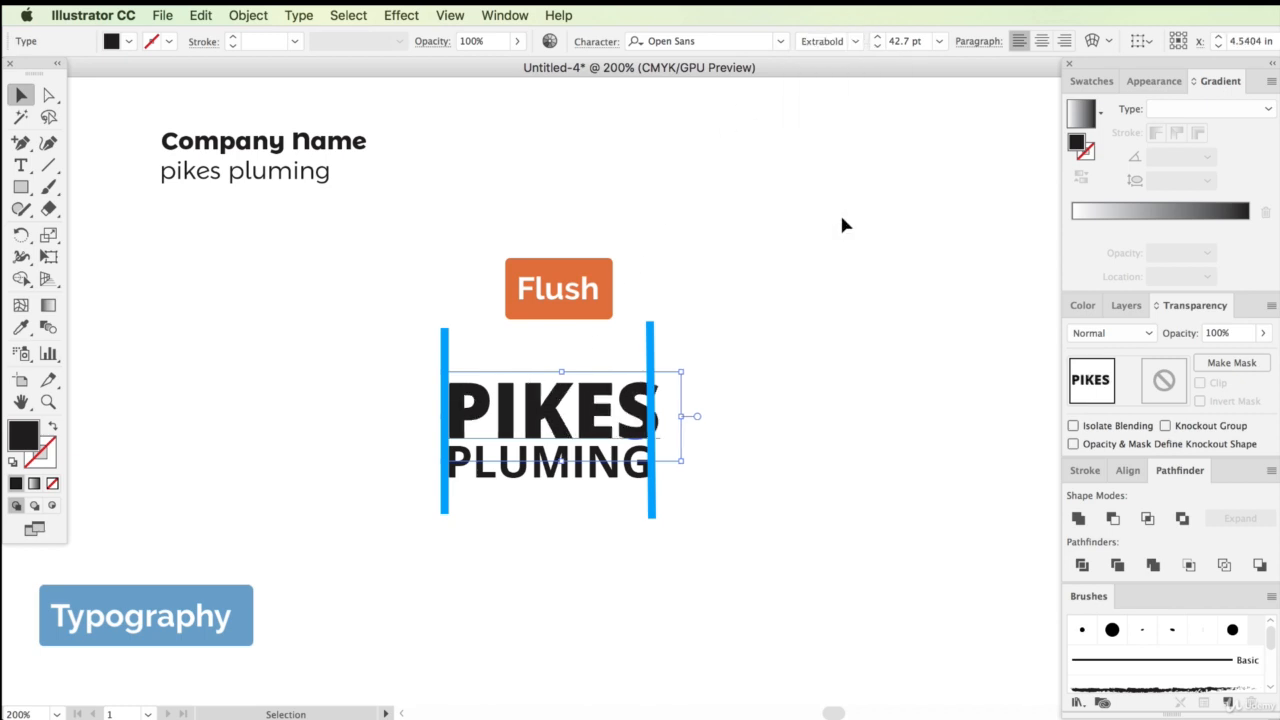
click(722, 415)
Try Semibold, then set PLUMING's font weight to Regular
click(610, 475)
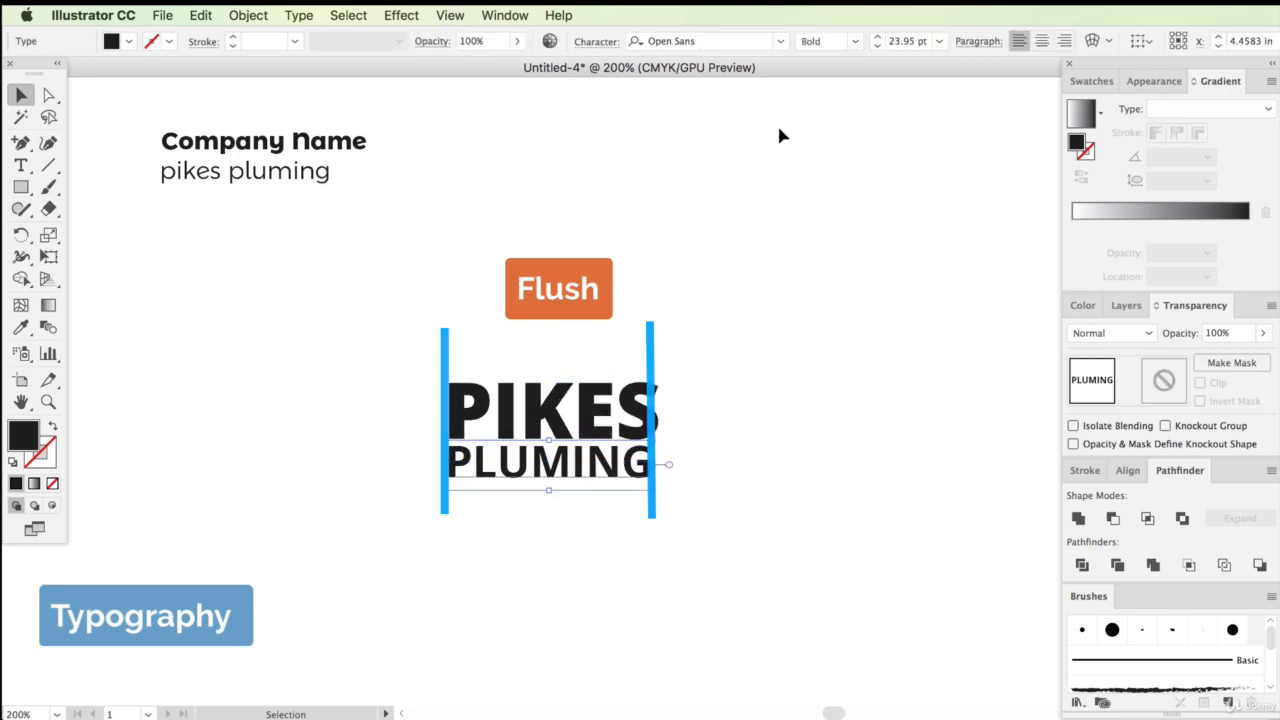
click(856, 41)
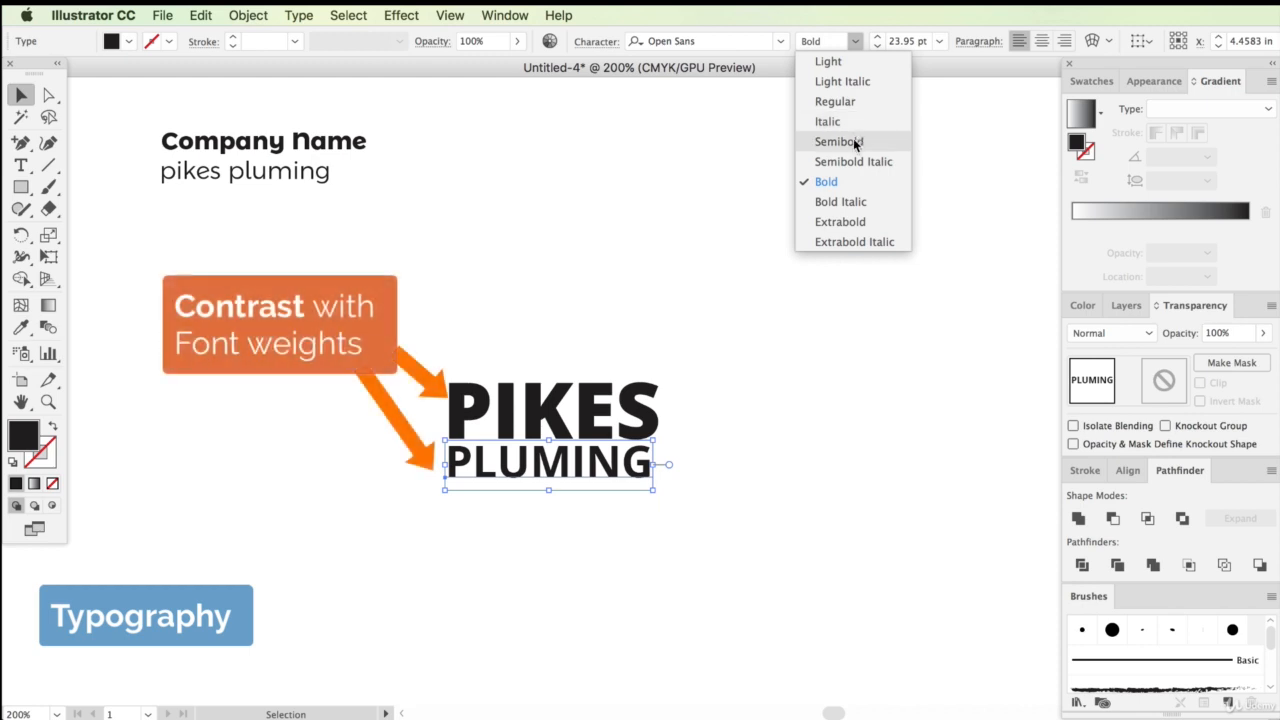
click(855, 142)
click(846, 41)
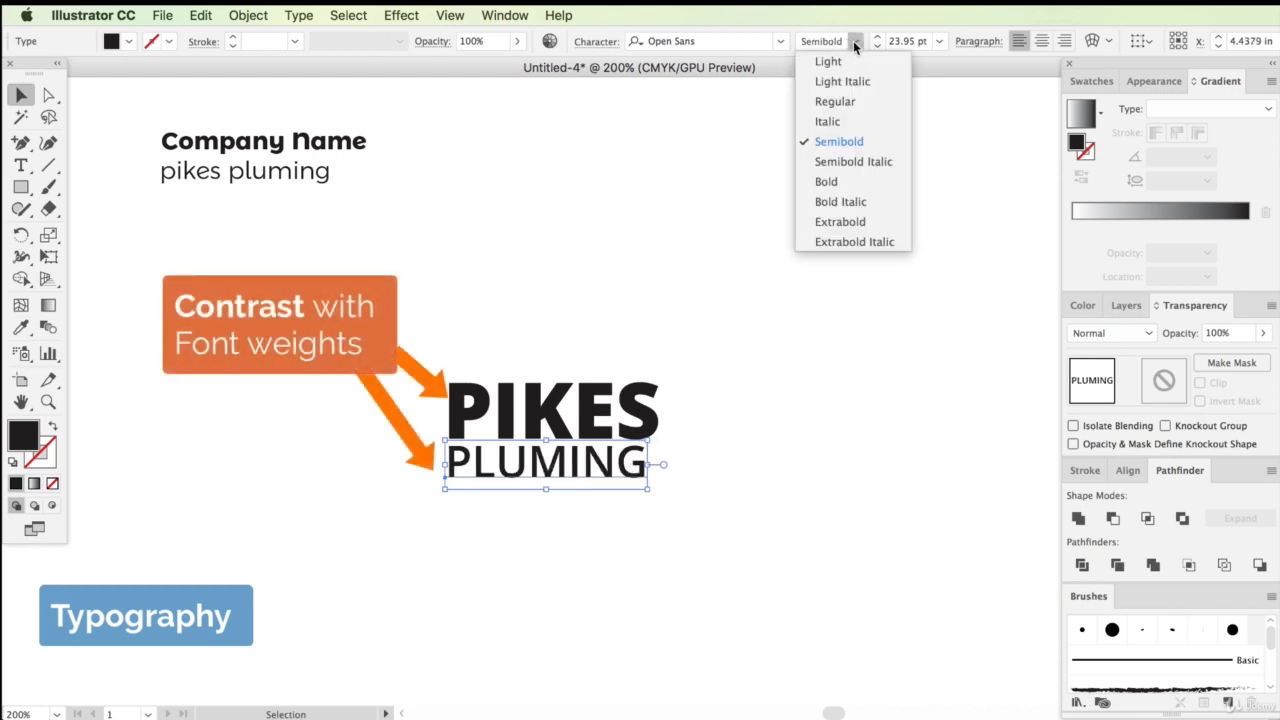
click(862, 101)
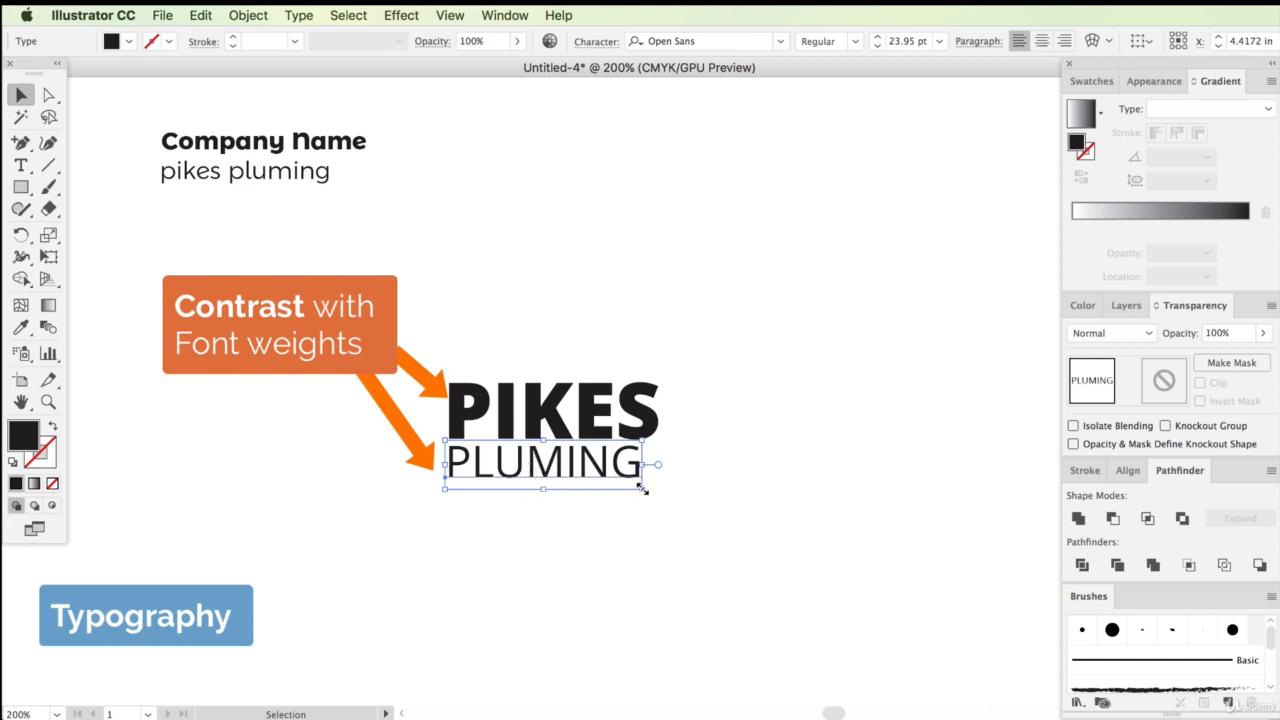
Enlarge PLUMING and set its tracking to 400
drag(644, 488, 752, 556)
click(600, 44)
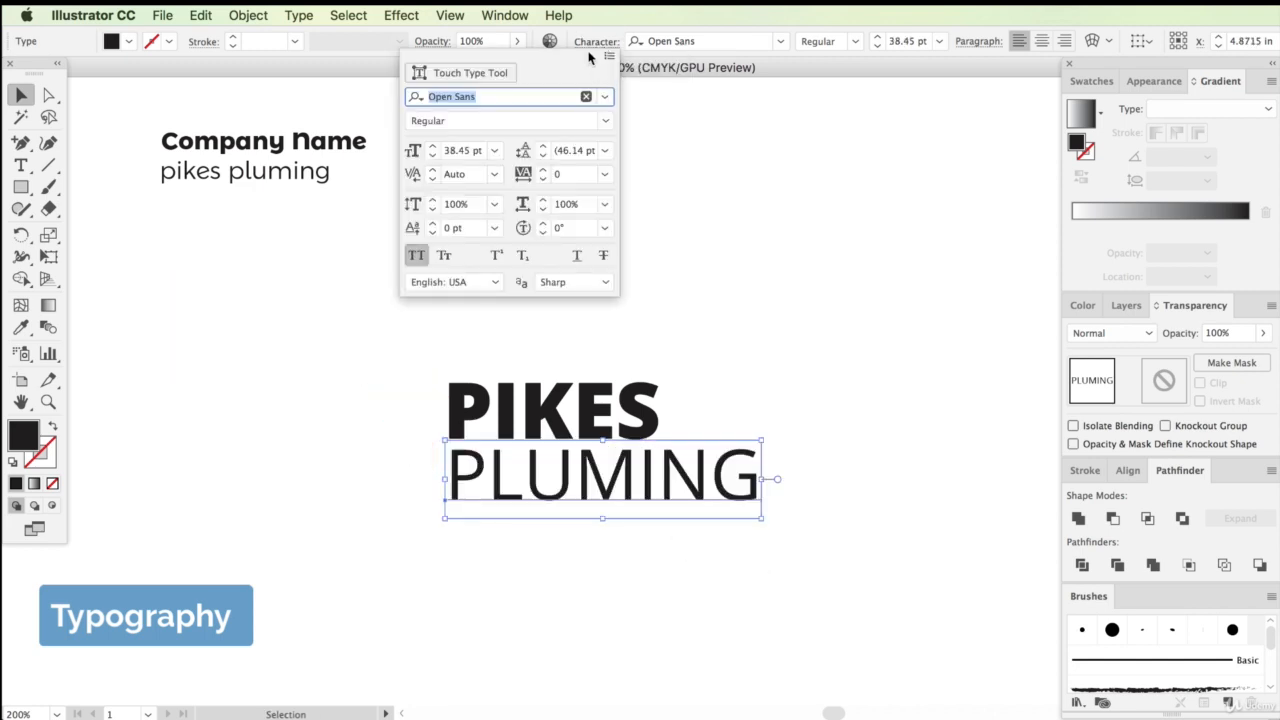
click(605, 175)
click(646, 470)
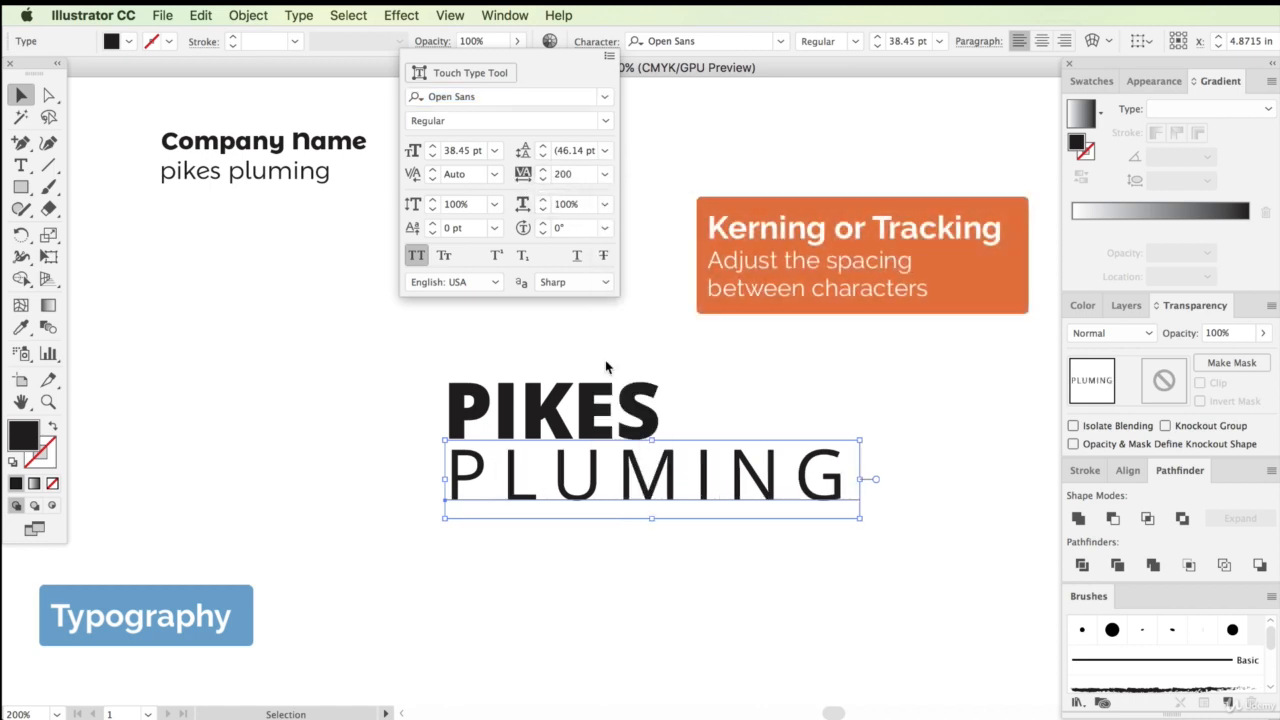
click(563, 175)
text(400)
key(Return)
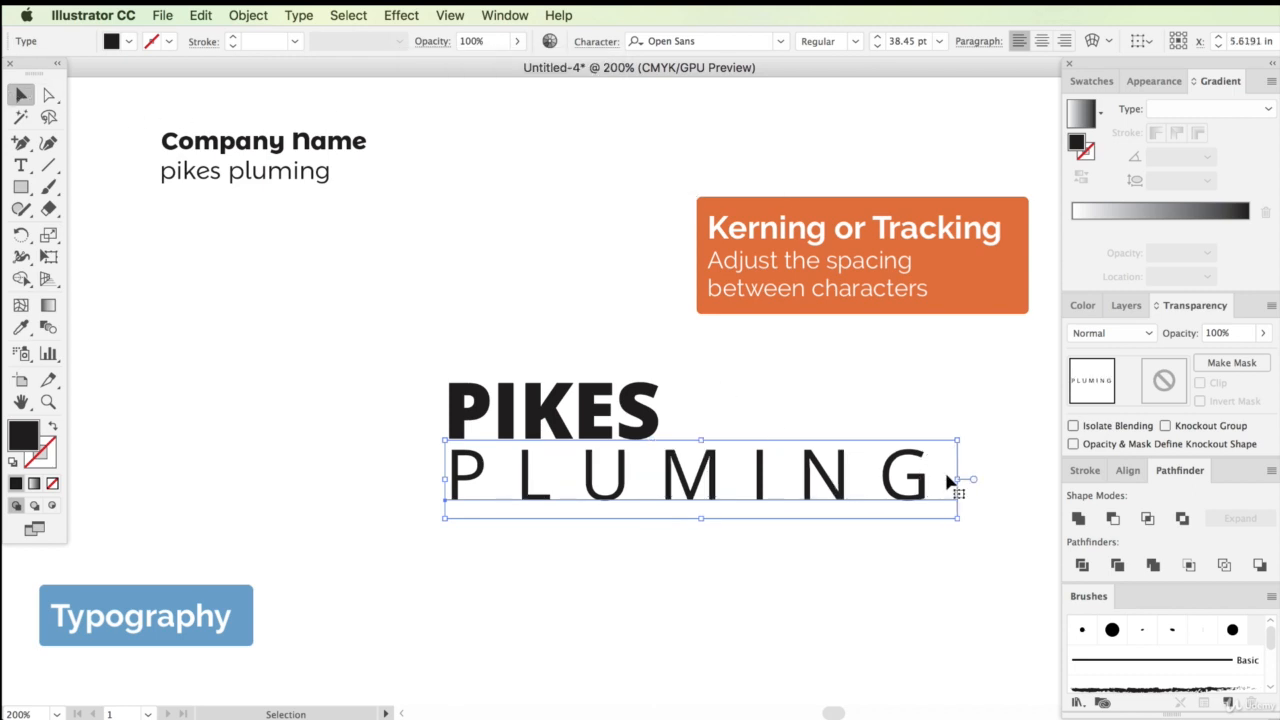
Scale PLUMING down to about 17 pt under PIKES and set its weight to Semibold
drag(957, 517, 717, 466)
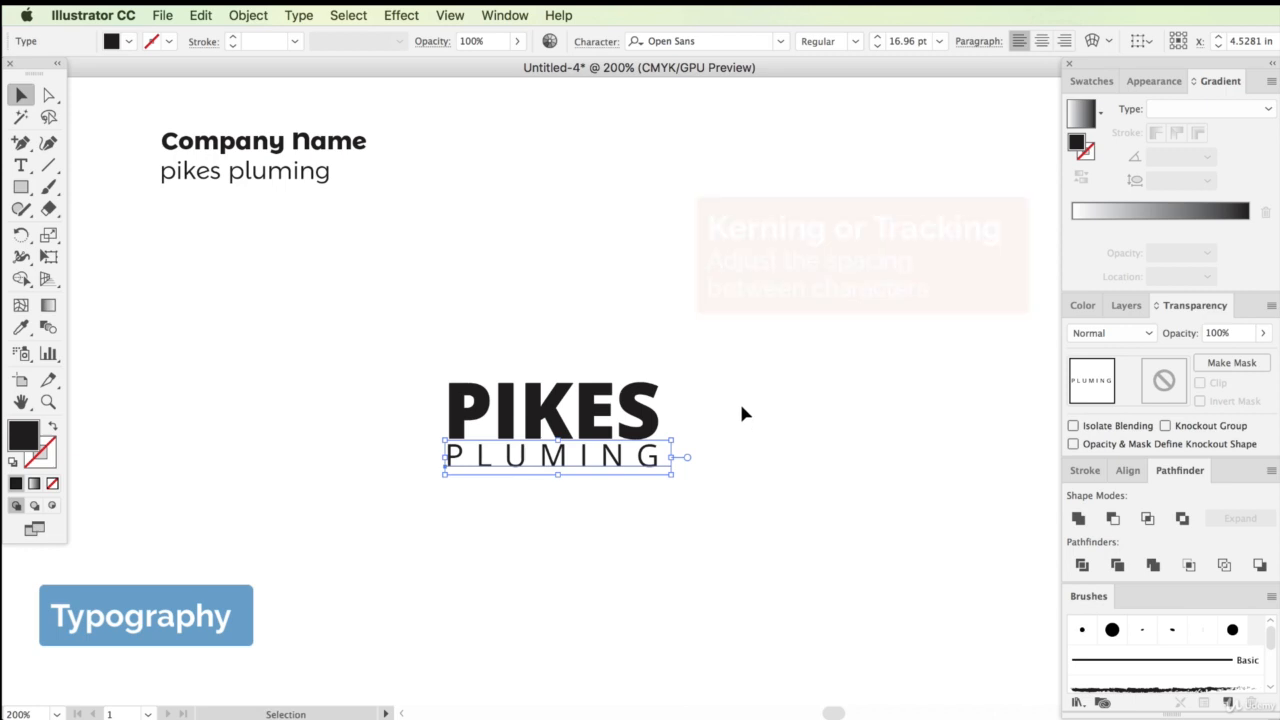
click(852, 41)
click(837, 142)
click(770, 477)
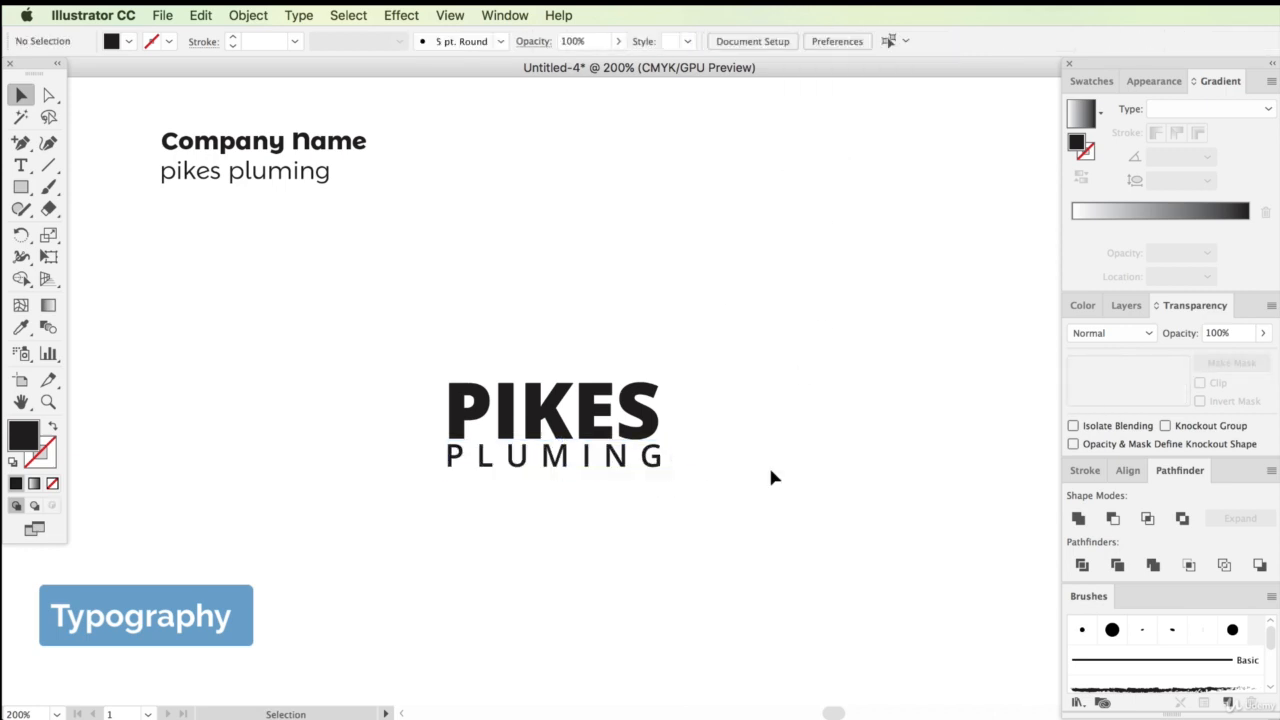
Set PLUMING's font weight to Bold
click(664, 456)
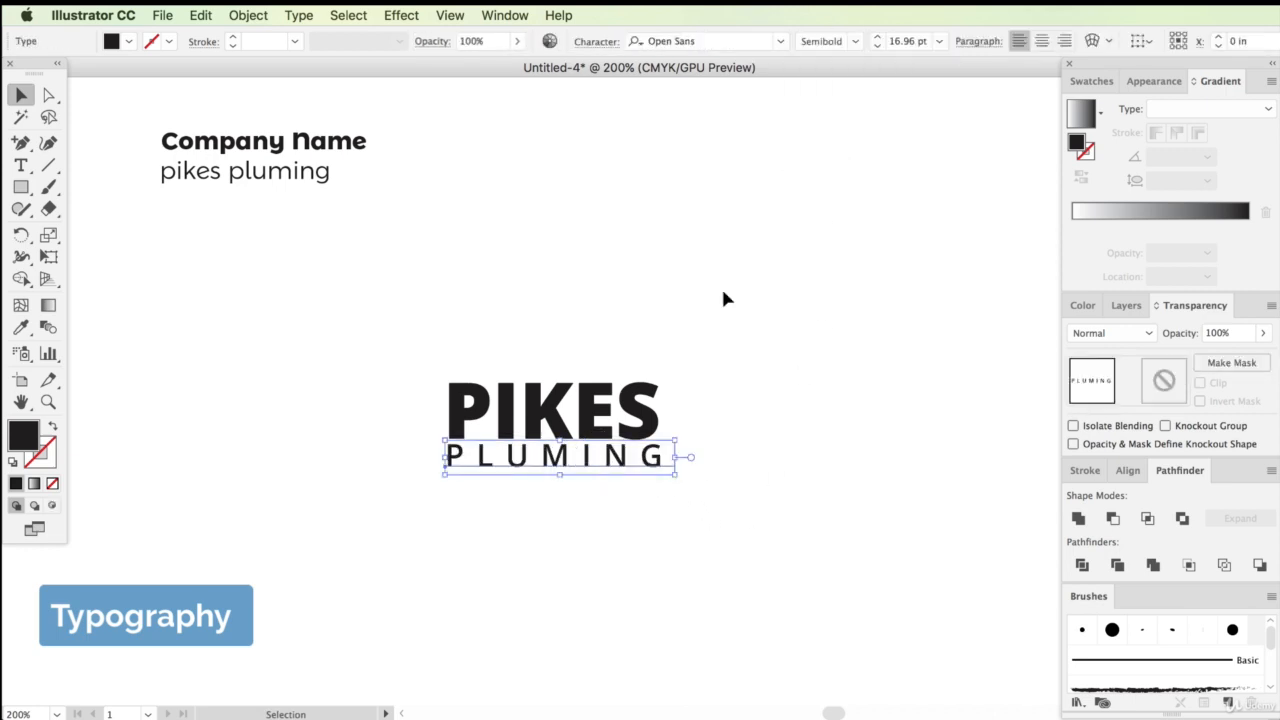
click(852, 41)
click(829, 181)
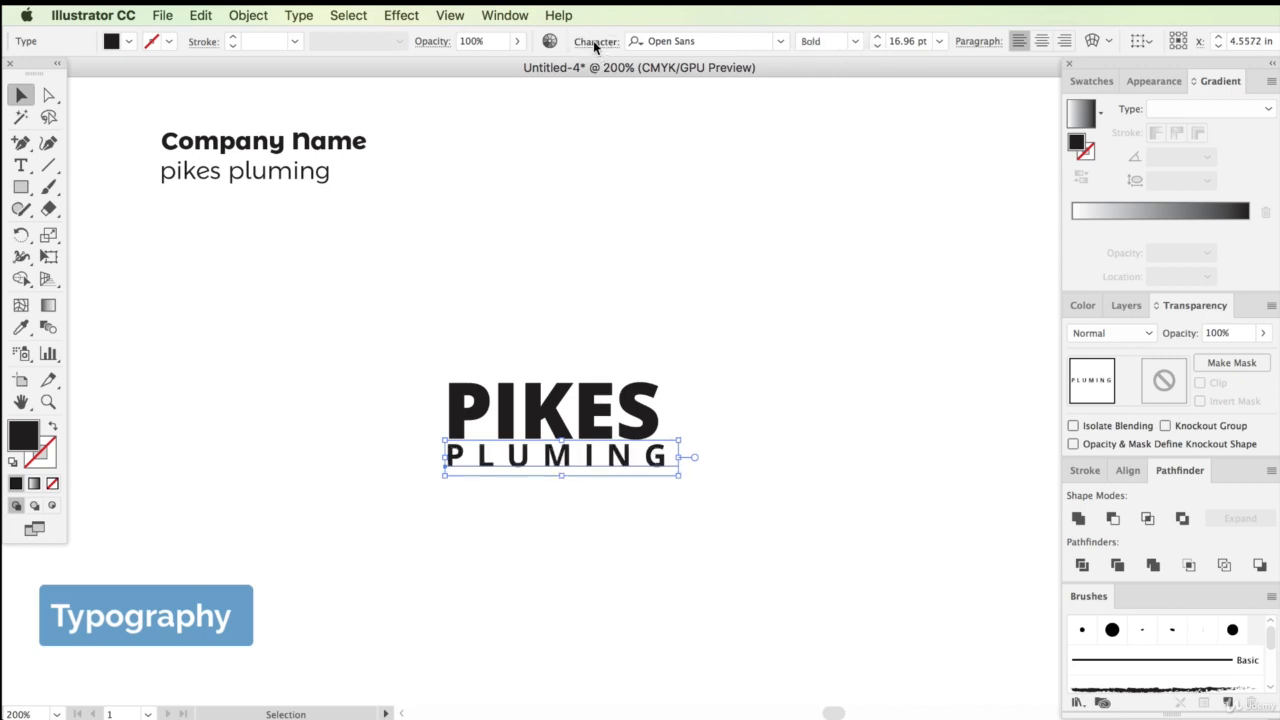
Increase the tracking on PLUMING to widen its letter spacing
click(595, 45)
click(575, 174)
text(500)
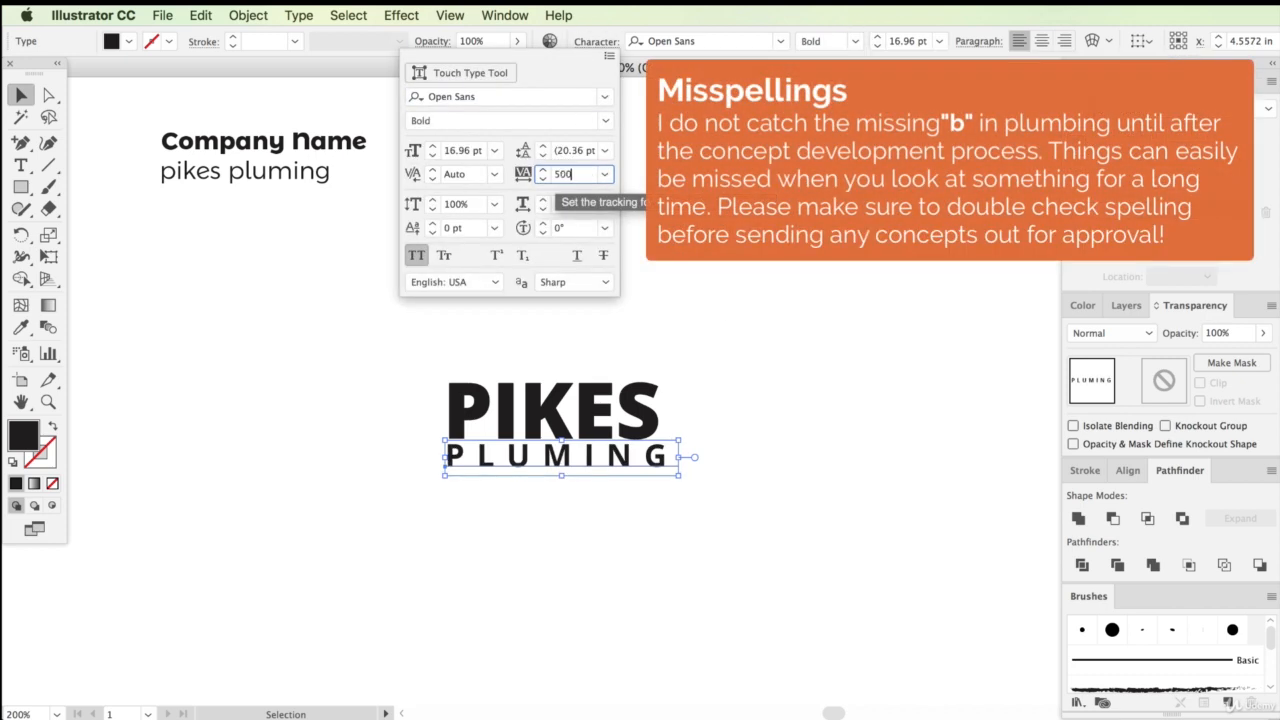
key(Return)
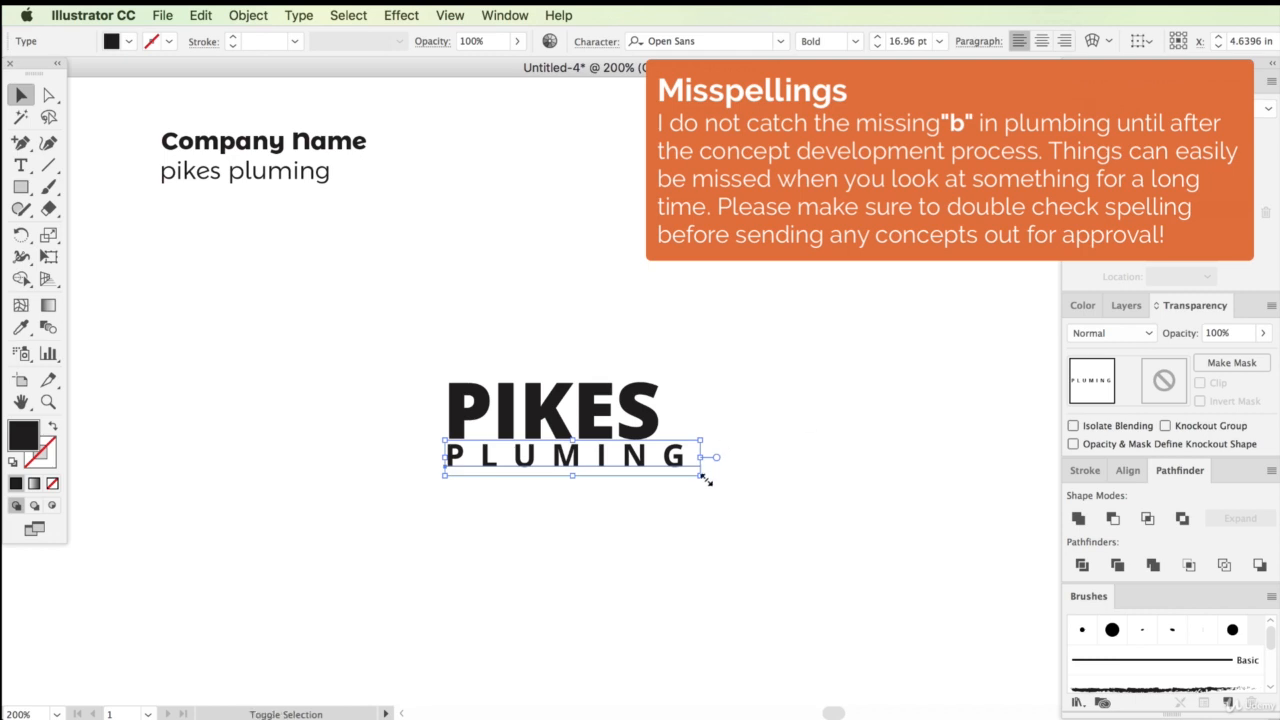
Scale PLUMING down to about 15 pt so it spans the width of PIKES
drag(700, 475, 670, 469)
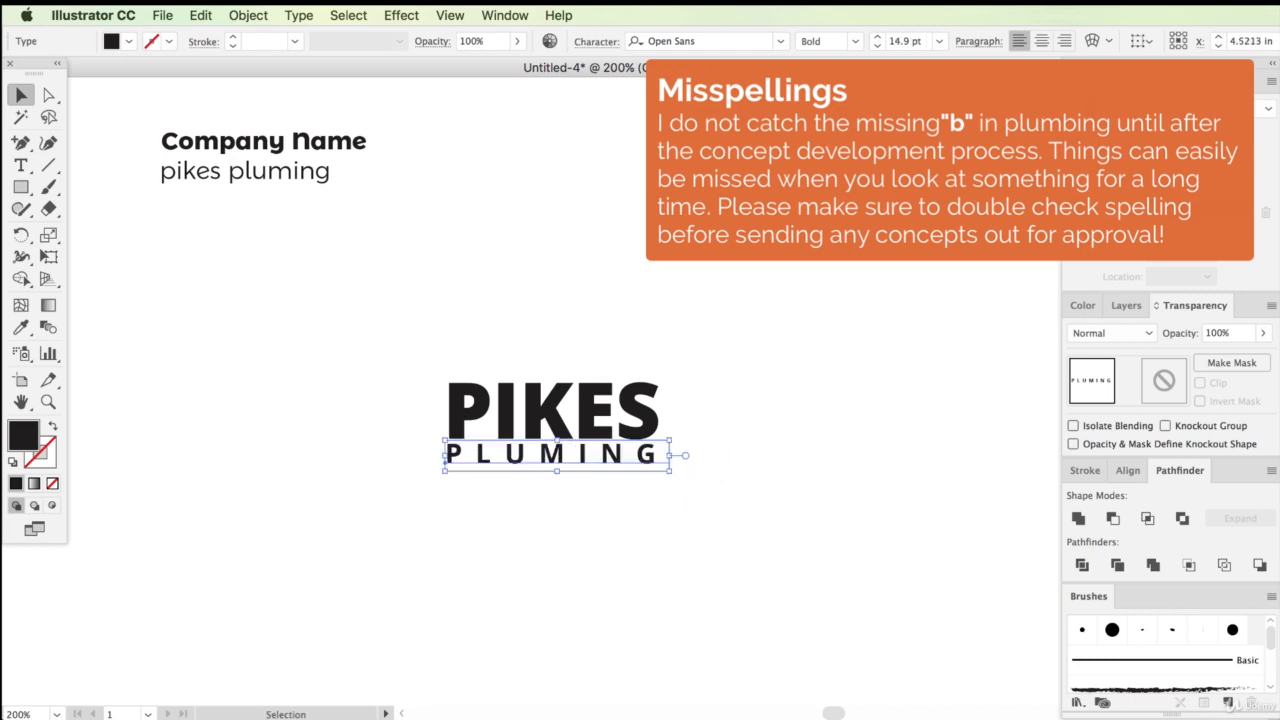
click(600, 43)
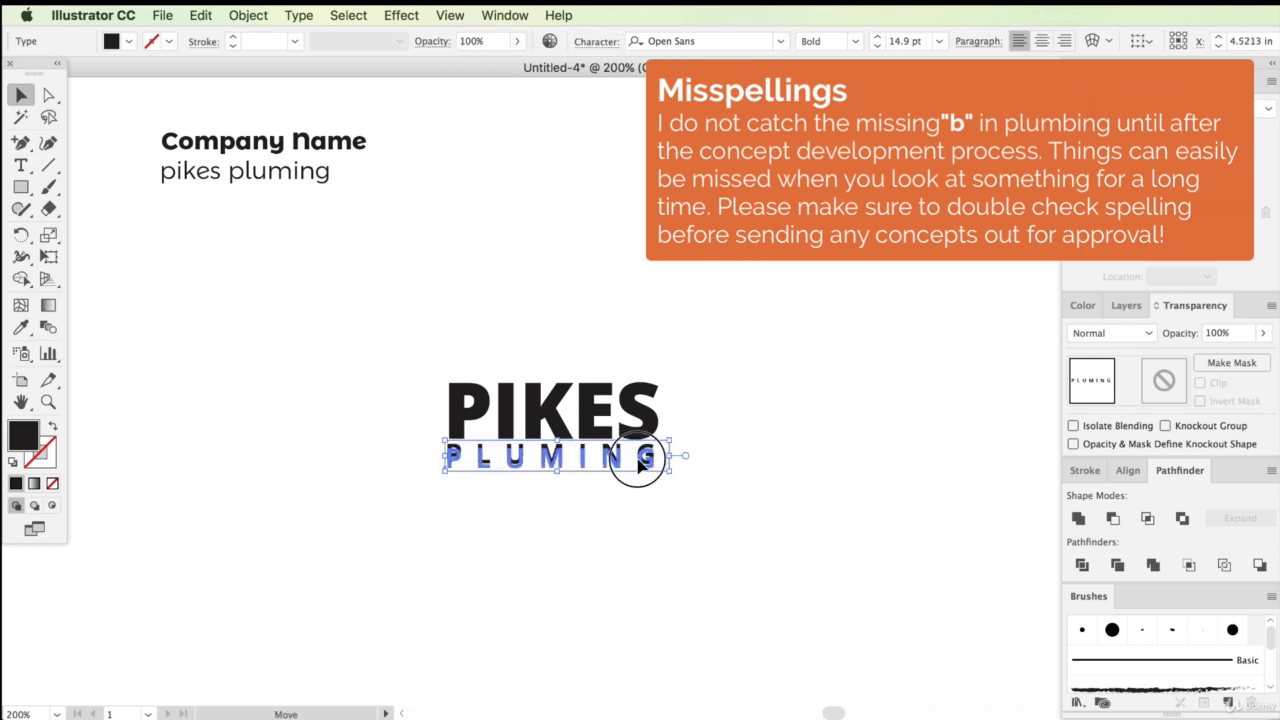
click(550, 492)
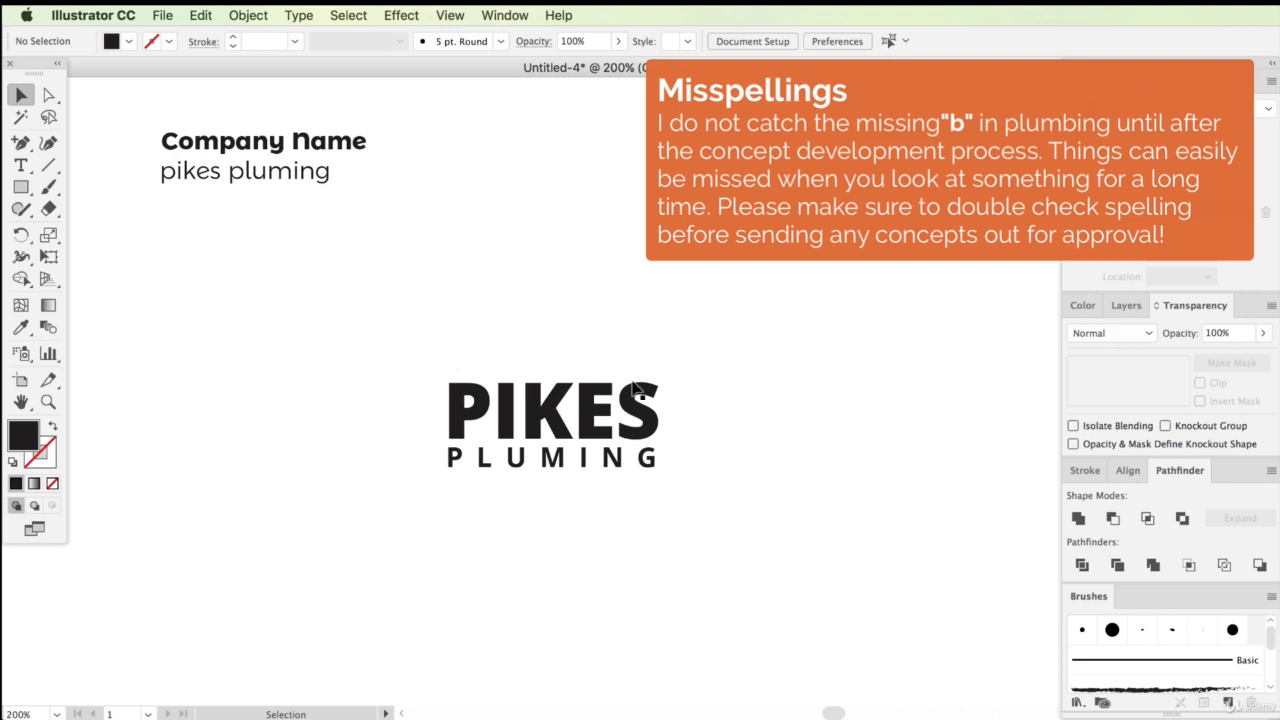
Move the two-line logo up and paste a duplicate copy of it below
drag(247, 178, 520, 252)
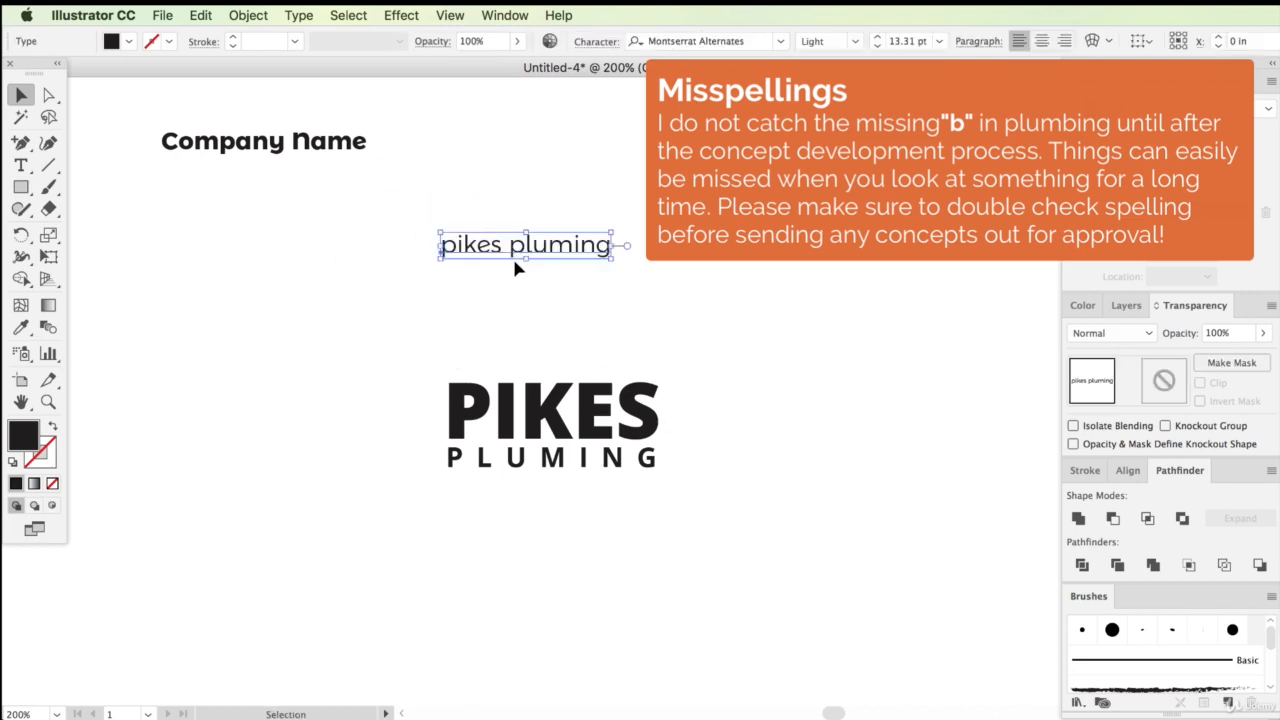
key(super+z)
drag(451, 340, 500, 464)
drag(581, 418, 630, 206)
click(650, 318)
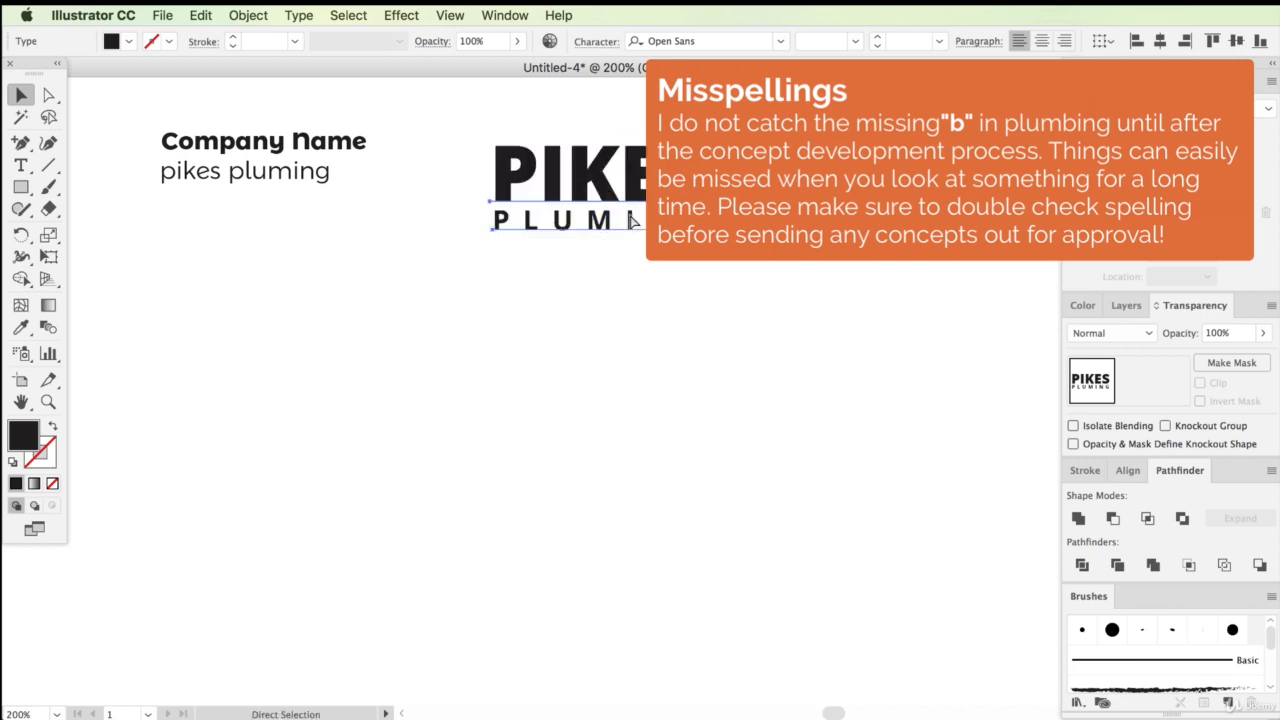
key(super+v)
drag(667, 372, 657, 419)
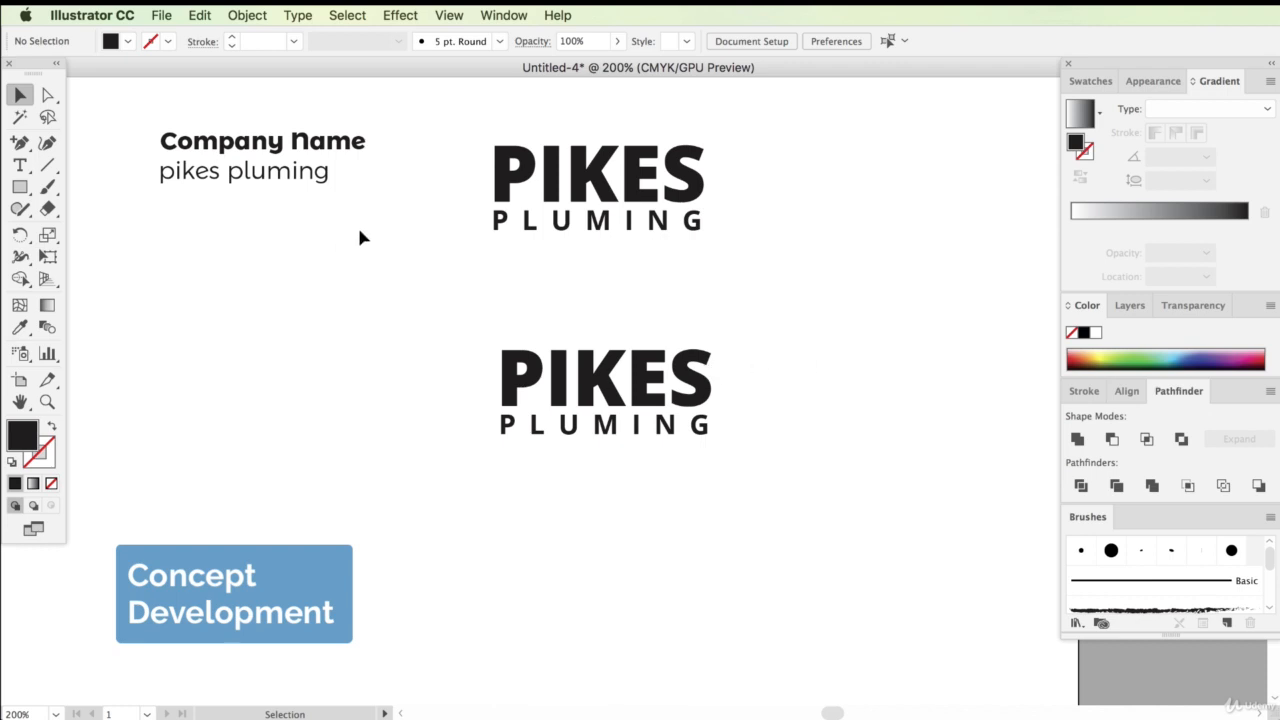
Type a separate letter P in Open Sans Extrabold below the duplicated logo
double_click(546, 374)
key(shift+Left)
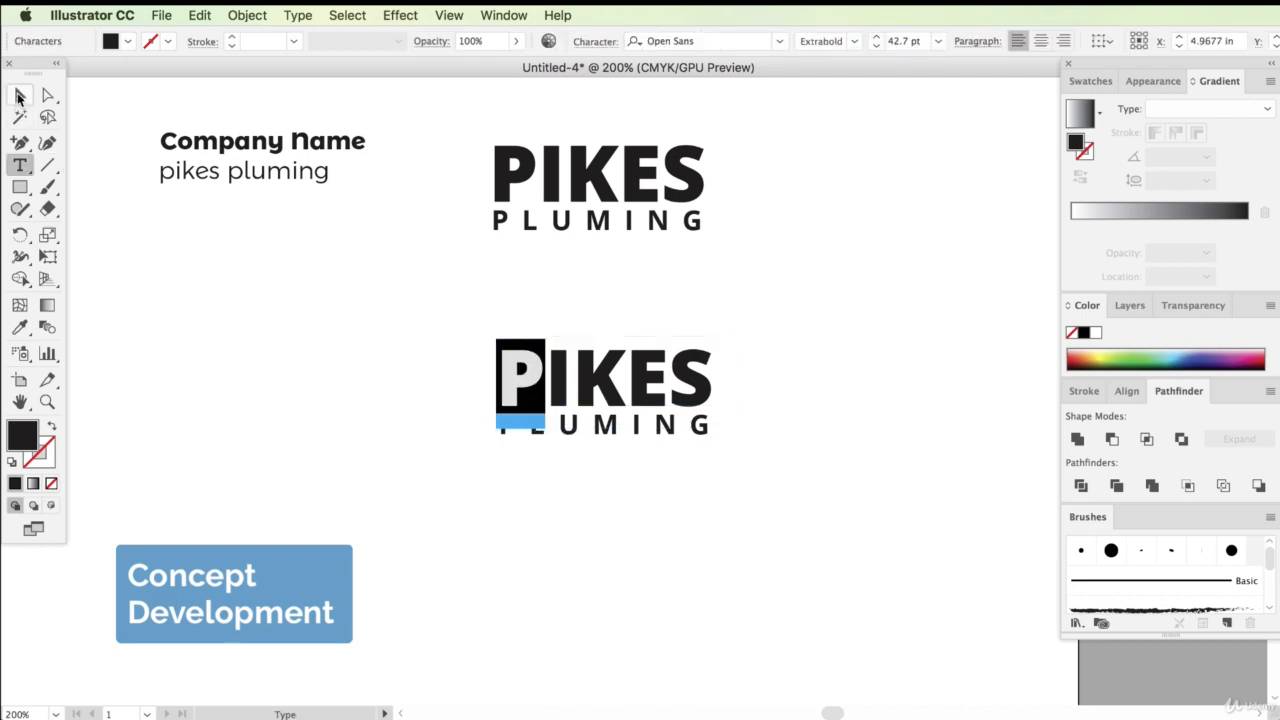
click(20, 94)
click(20, 164)
click(562, 556)
text(P)
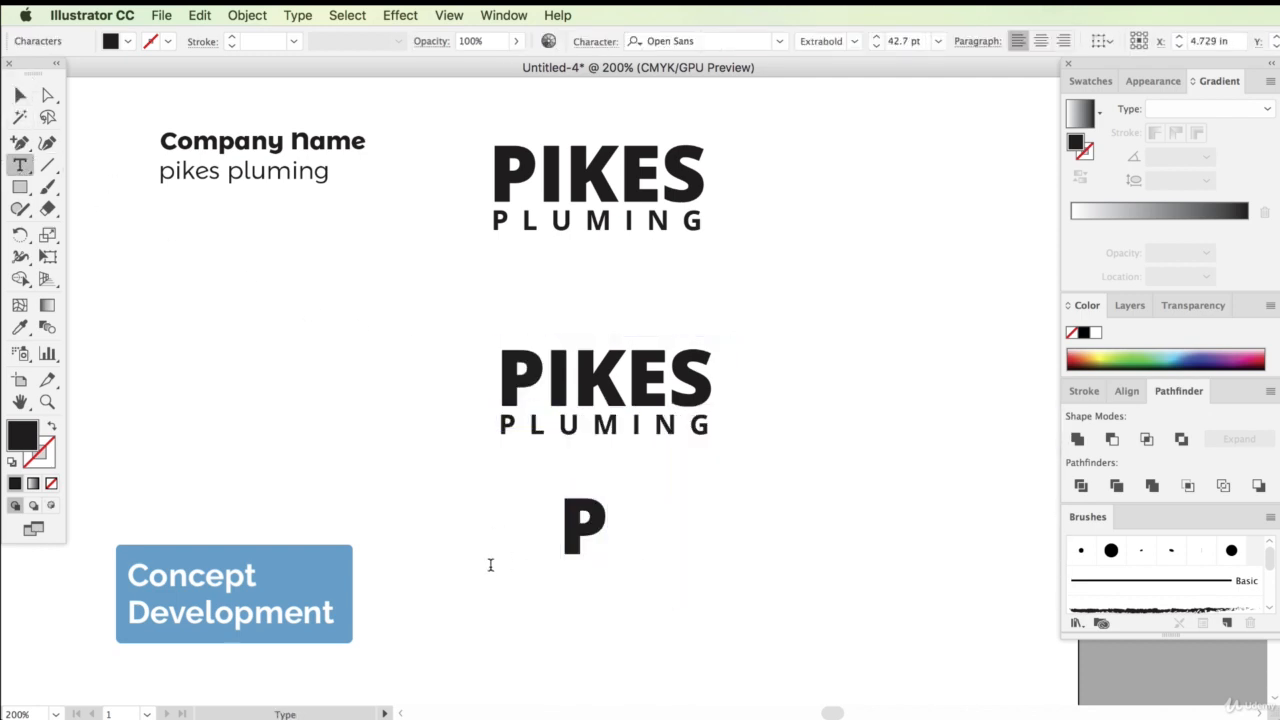
Move the duplicated logo to the left and scale the letter P up to about 284 pt
click(20, 94)
drag(700, 440, 285, 463)
click(584, 525)
drag(606, 491, 970, 85)
scroll(766, 506, down, 8)
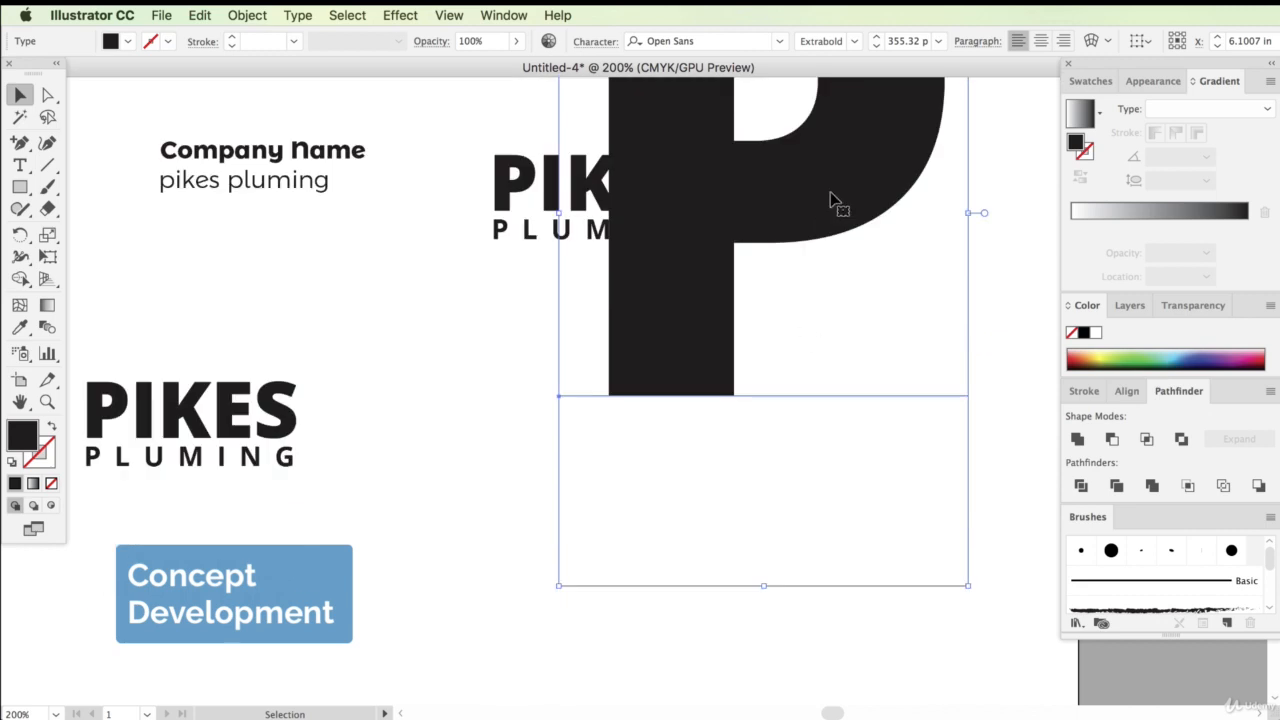
drag(837, 203, 690, 556)
drag(826, 200, 757, 343)
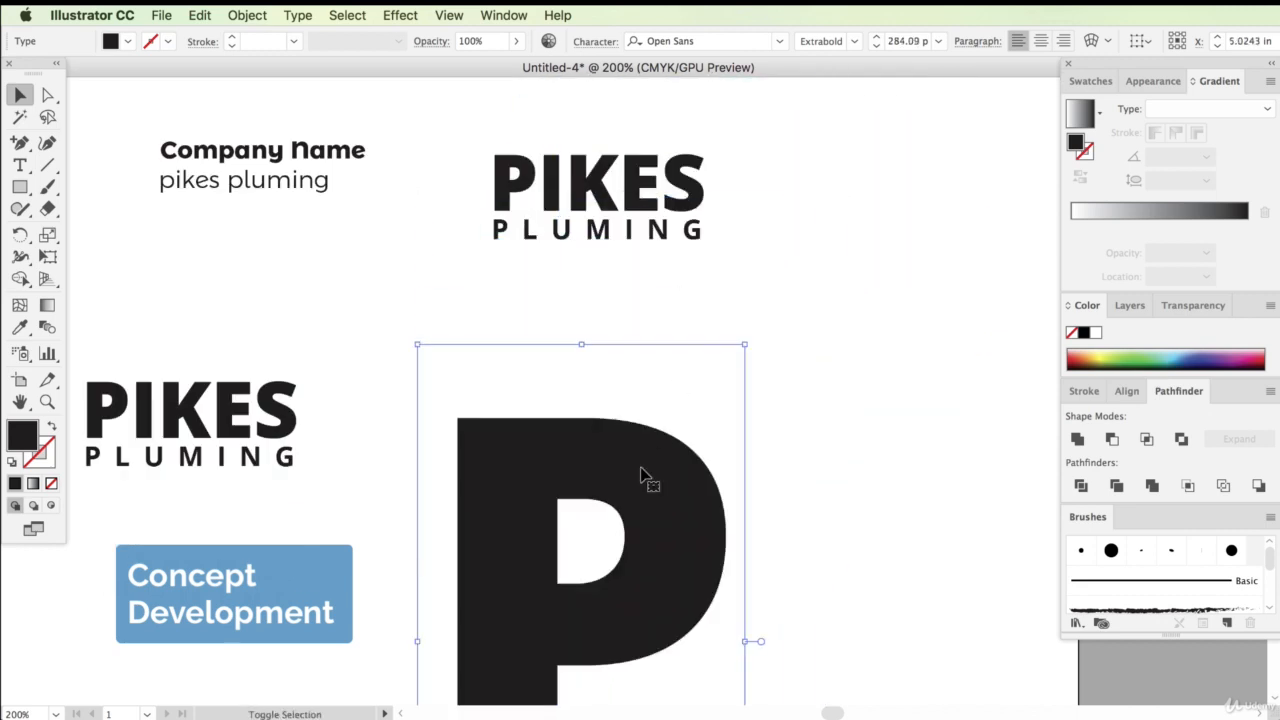
drag(649, 477, 650, 368)
scroll(608, 426, down, 3)
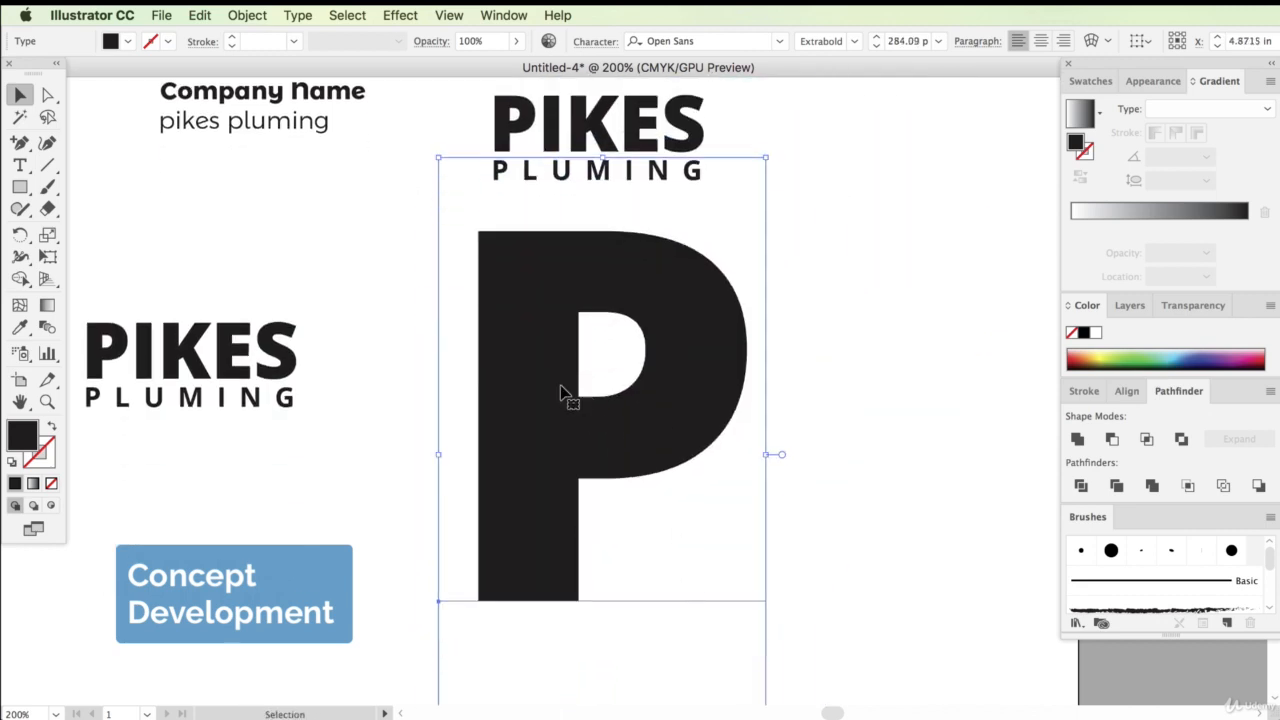
Set the big P's font weight to Bold and nudge it into place
click(854, 41)
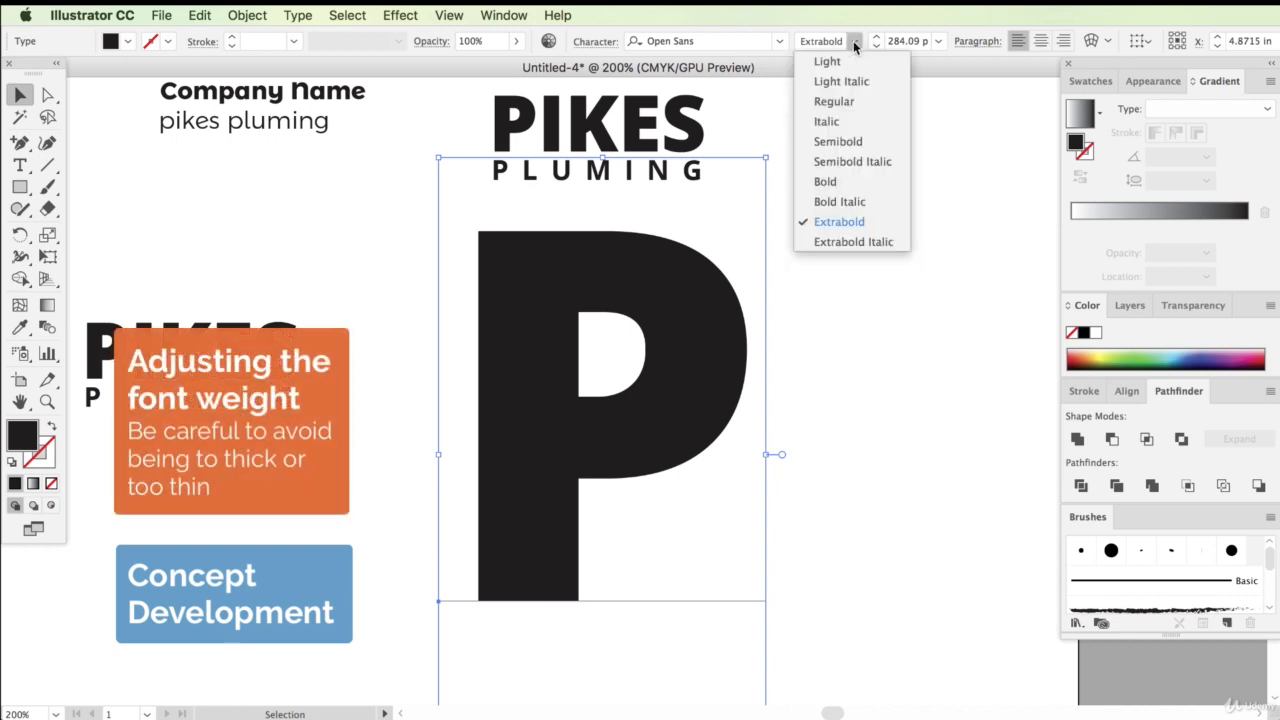
click(826, 182)
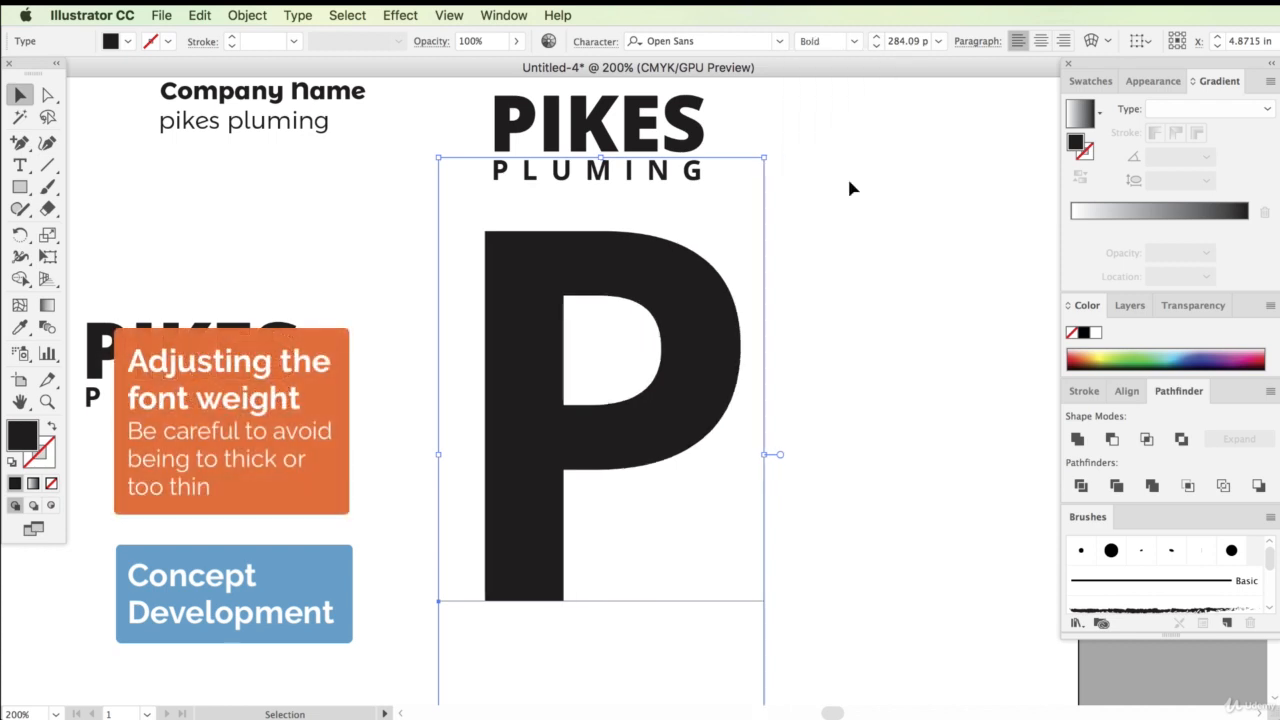
click(785, 288)
drag(706, 314, 699, 343)
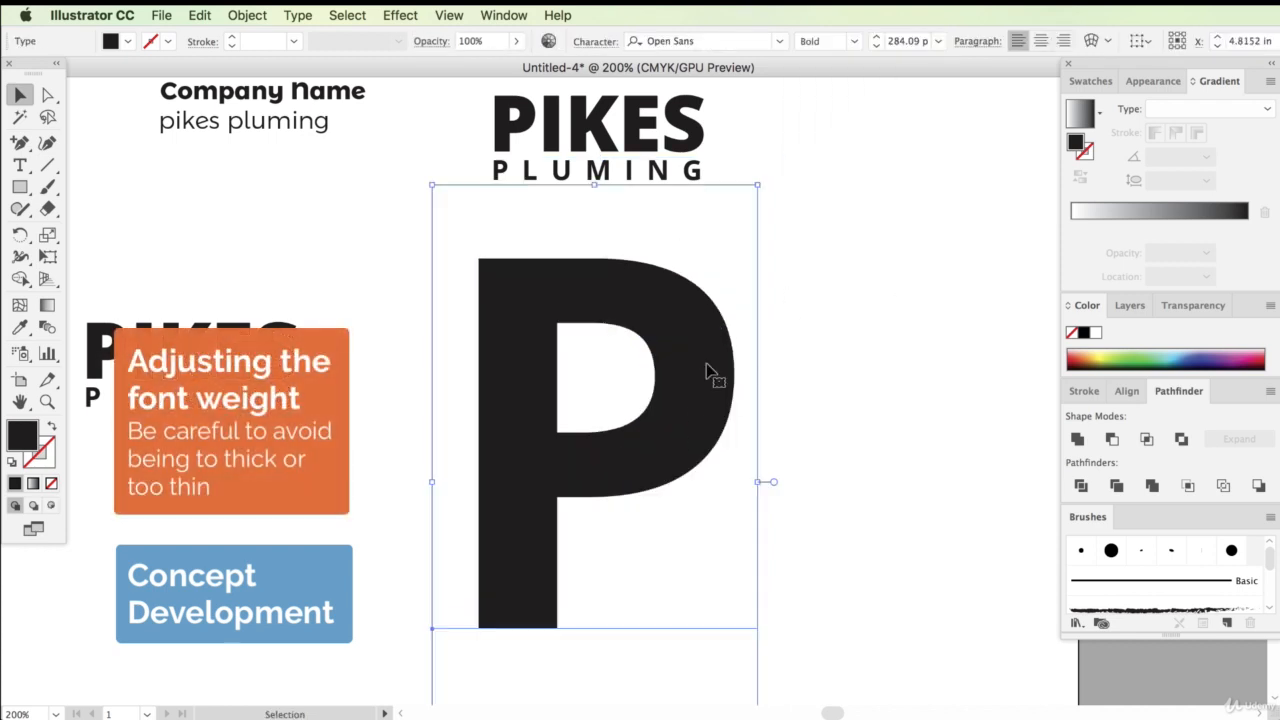
Convert the big P to outlines and reposition it
right_click(686, 363)
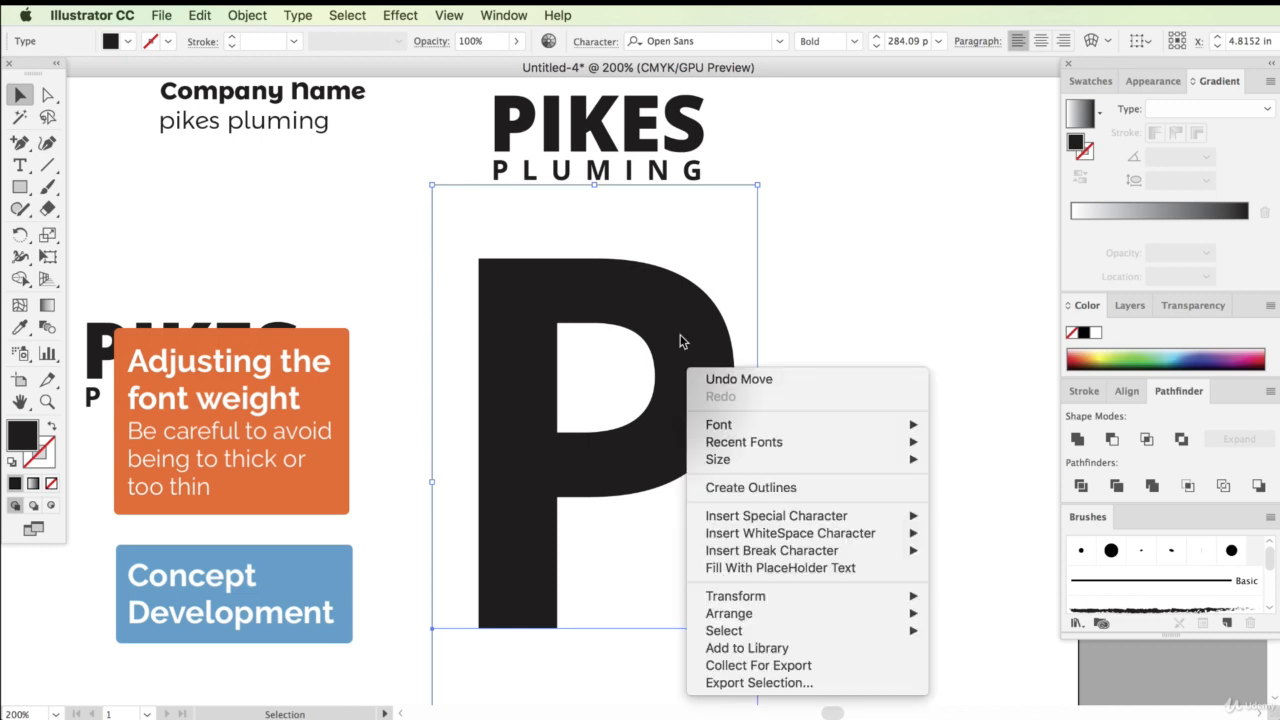
click(633, 317)
mouse_move(626, 325)
mouse_down()
mouse_move(603, 307)
mouse_move(631, 307)
mouse_up()
right_click(633, 308)
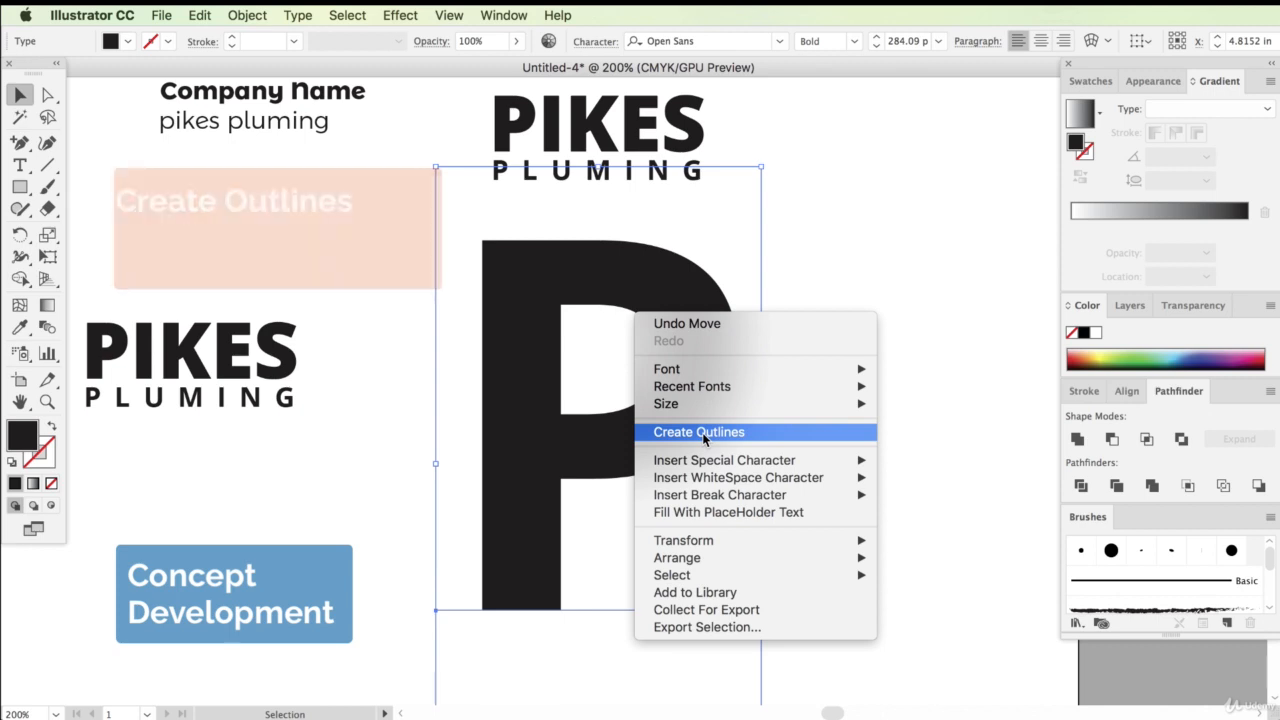
click(702, 432)
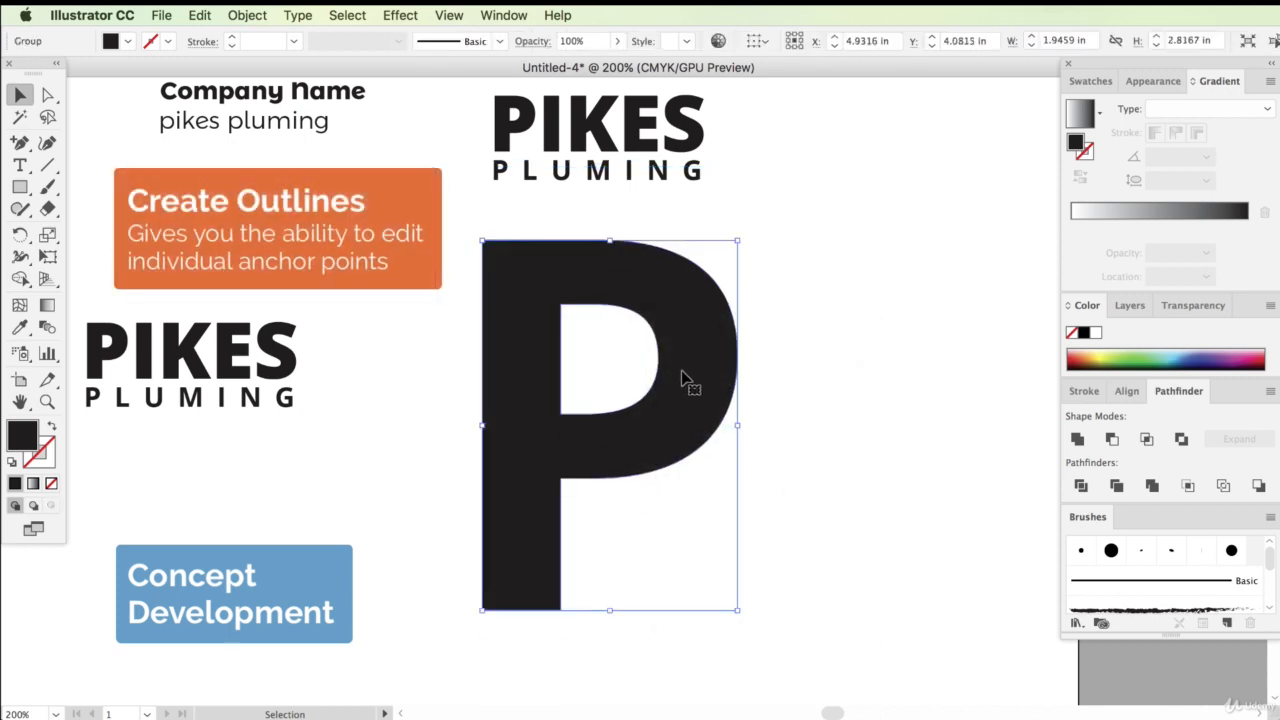
drag(686, 380, 686, 410)
click(706, 491)
drag(679, 352, 703, 352)
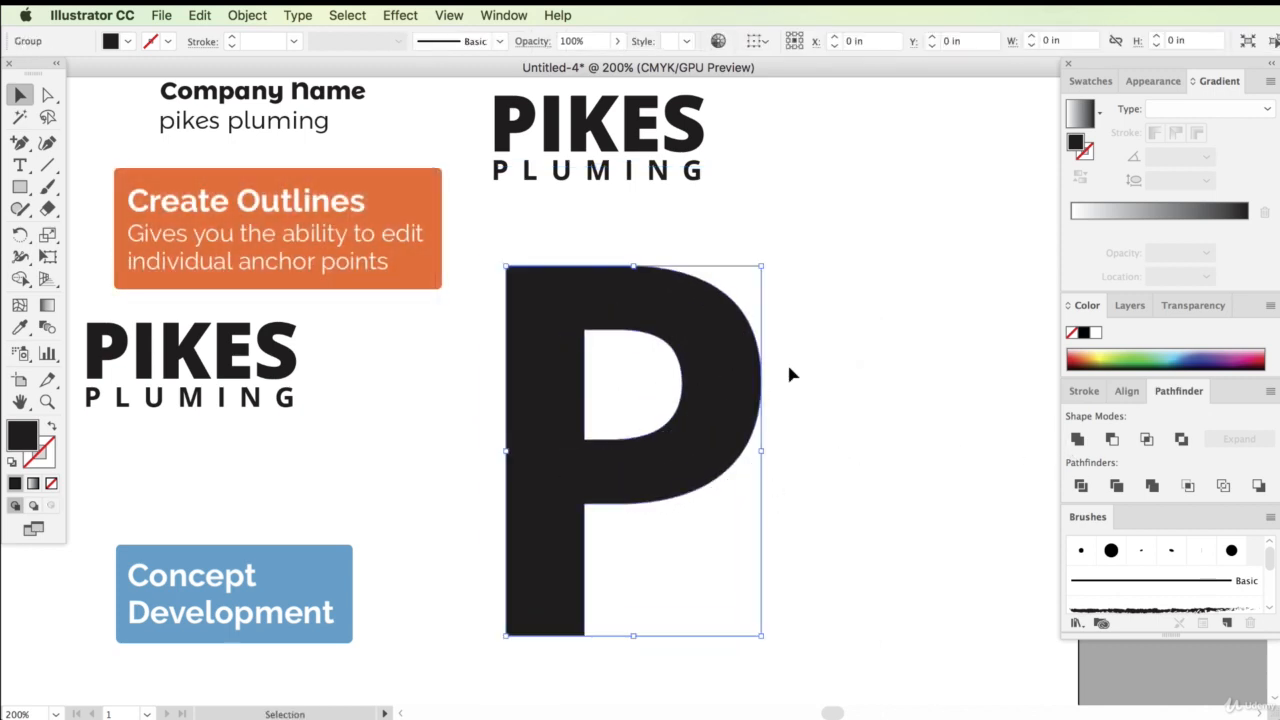
click(817, 364)
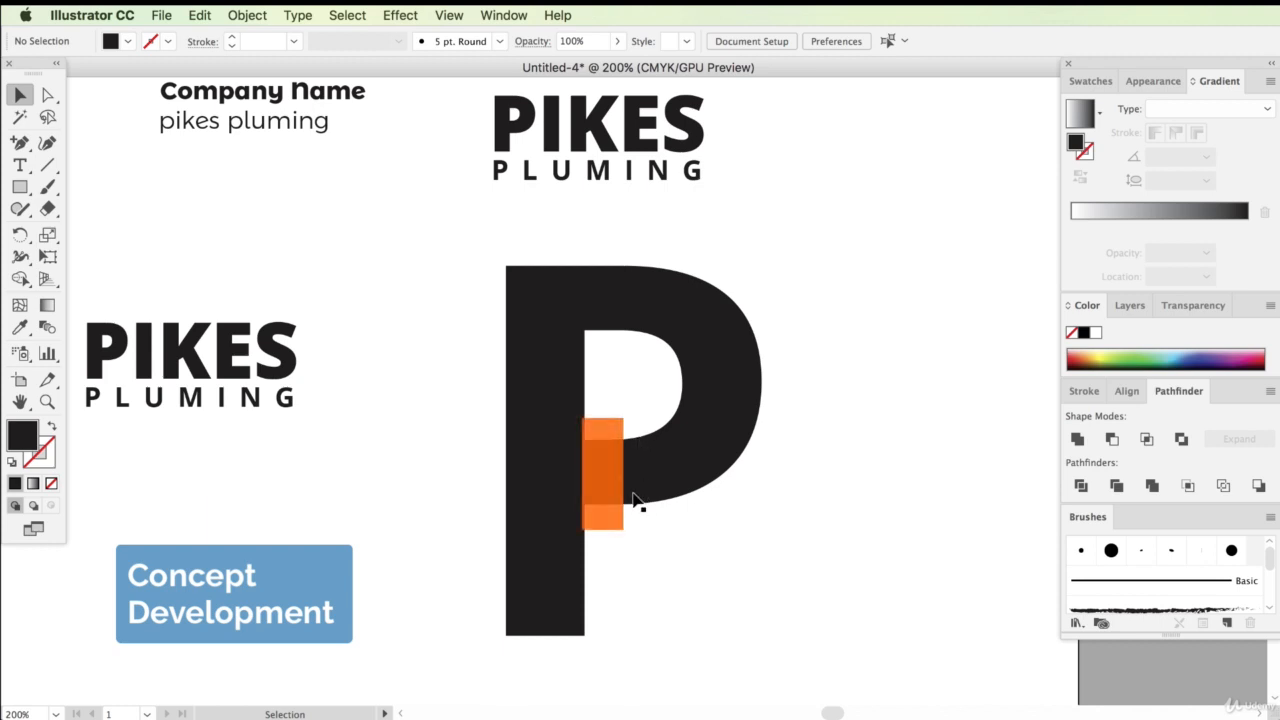
Draw a green rectangle about 0.26 × 0.91 in over the inner edge of the P's stem
click(20, 187)
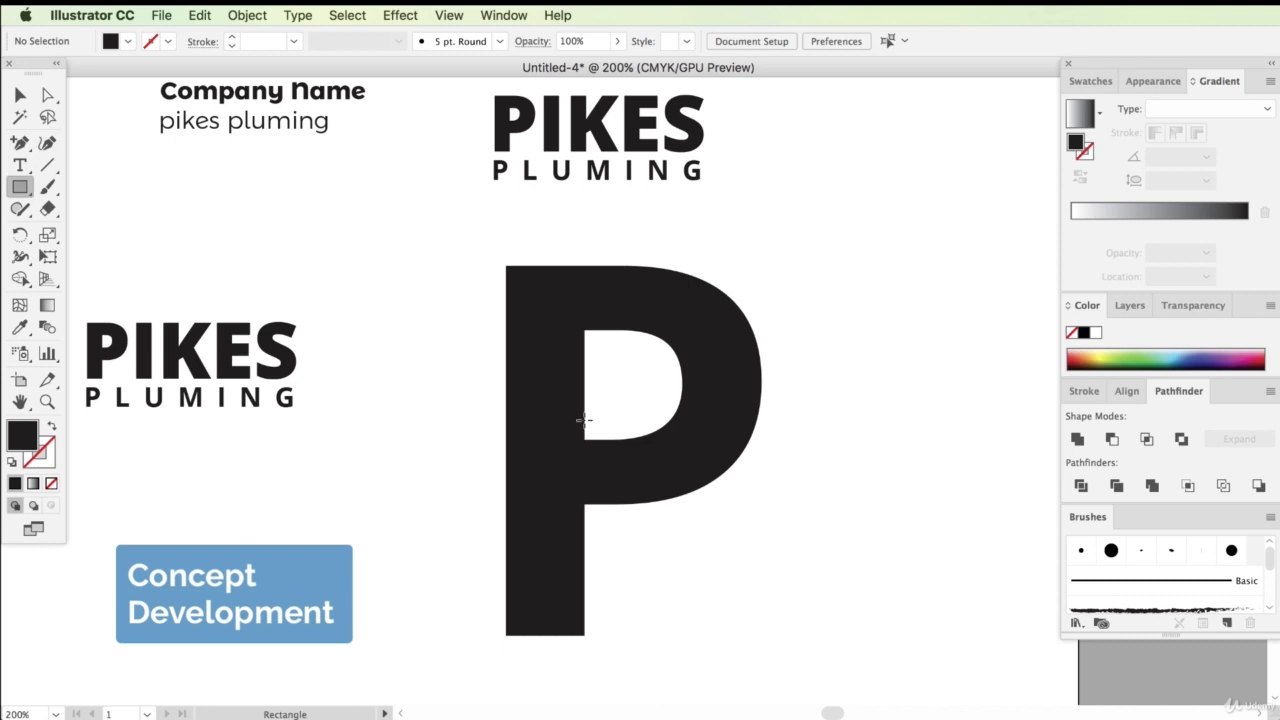
drag(584, 420, 620, 540)
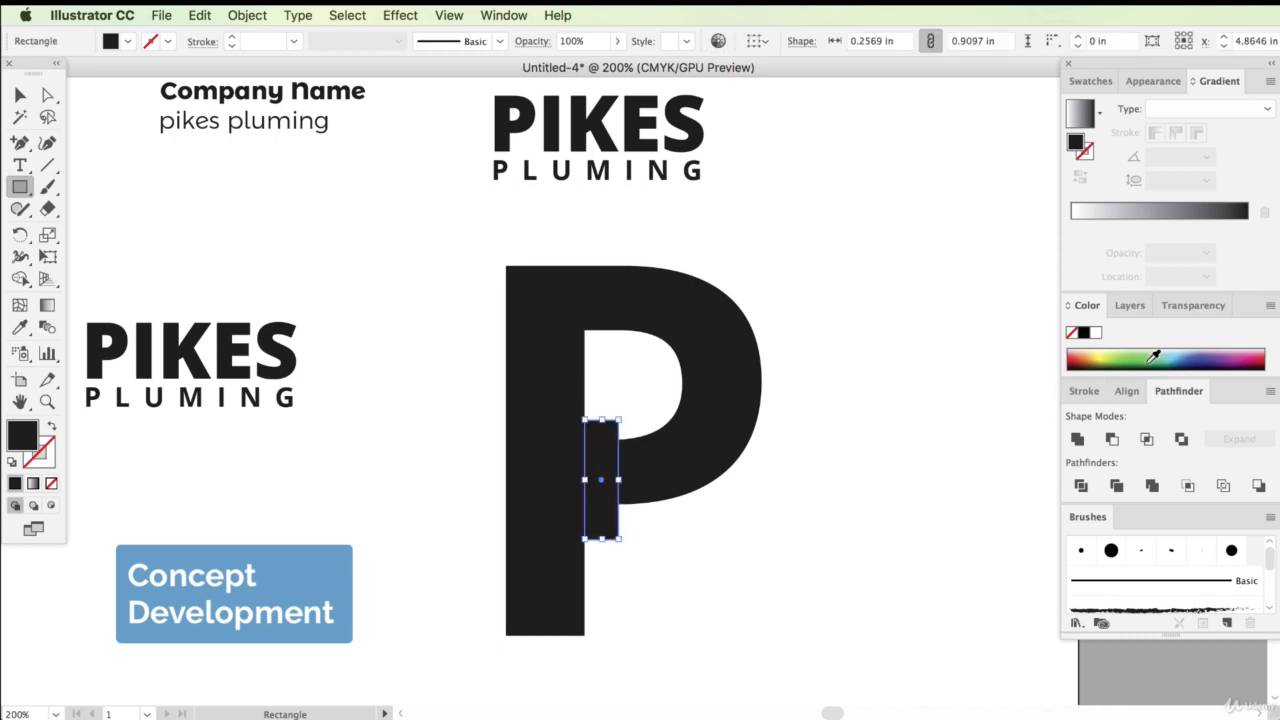
click(1153, 357)
click(20, 94)
click(420, 331)
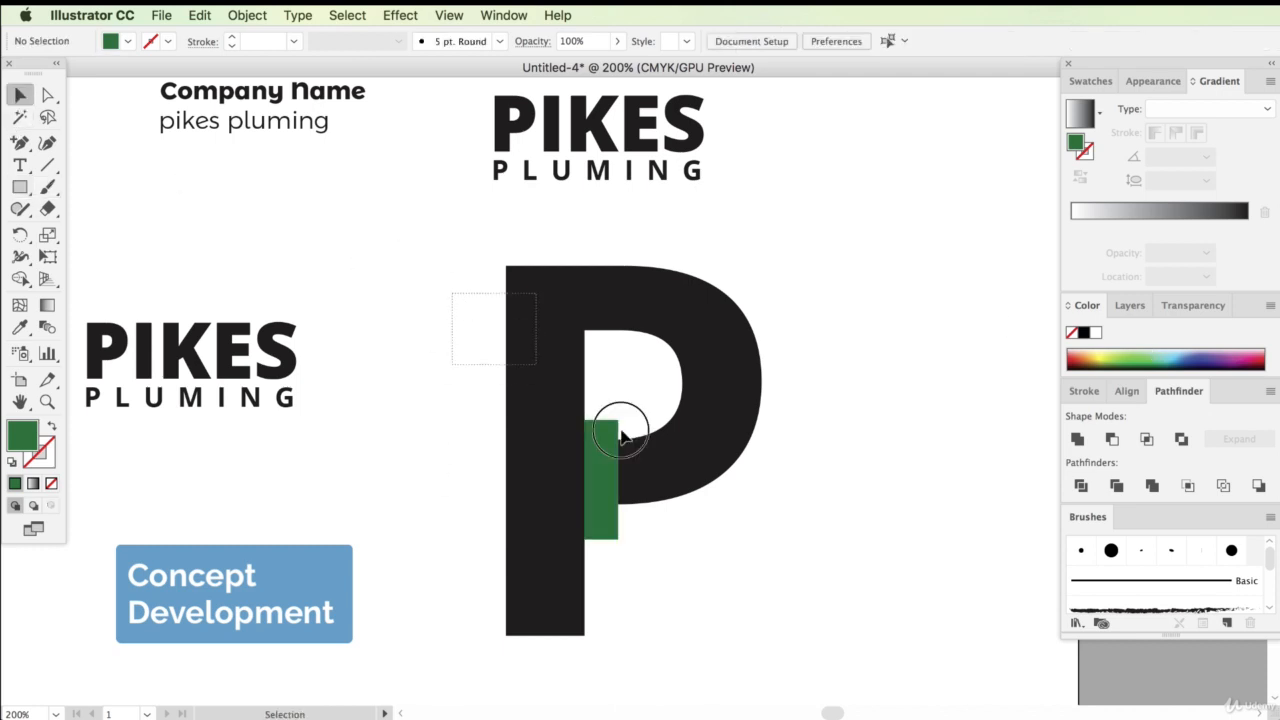
Subtract the rectangle's pieces from the P with the Shape Builder tool to cut a notch in the stem
drag(621, 436, 720, 575)
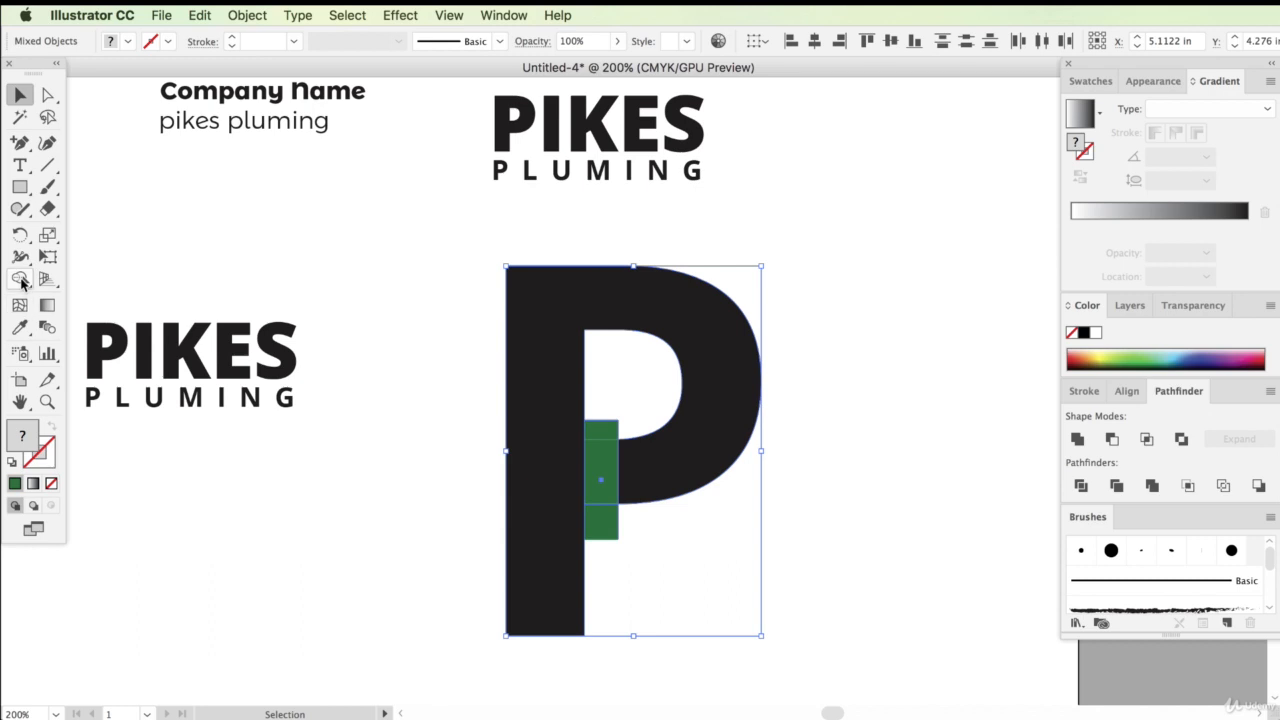
drag(21, 282, 125, 283)
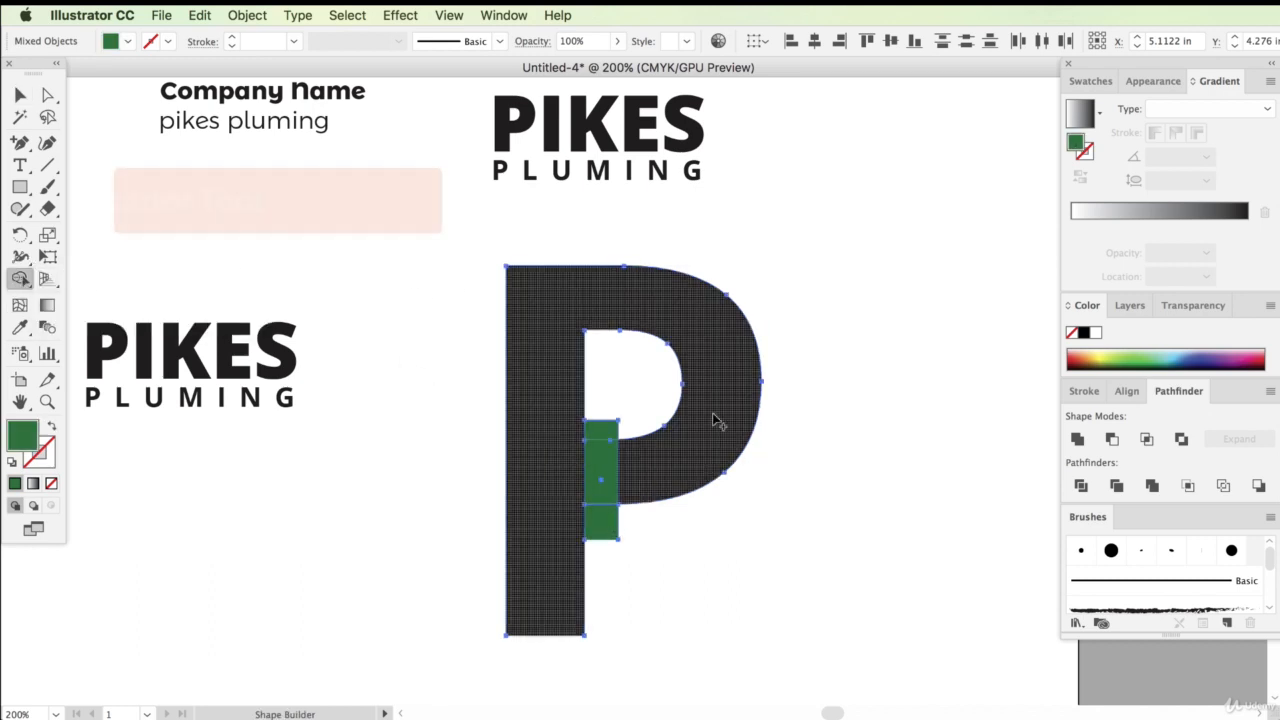
alt+click(604, 430)
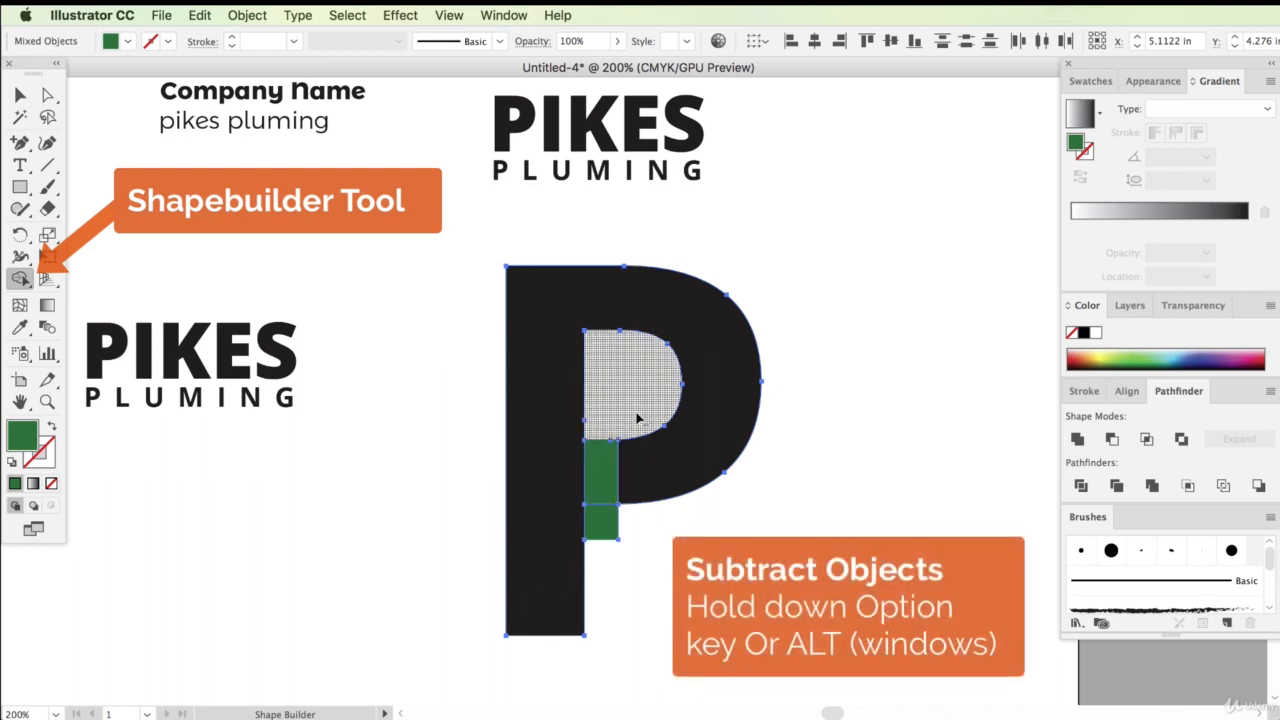
alt+click(604, 530)
alt+click(600, 488)
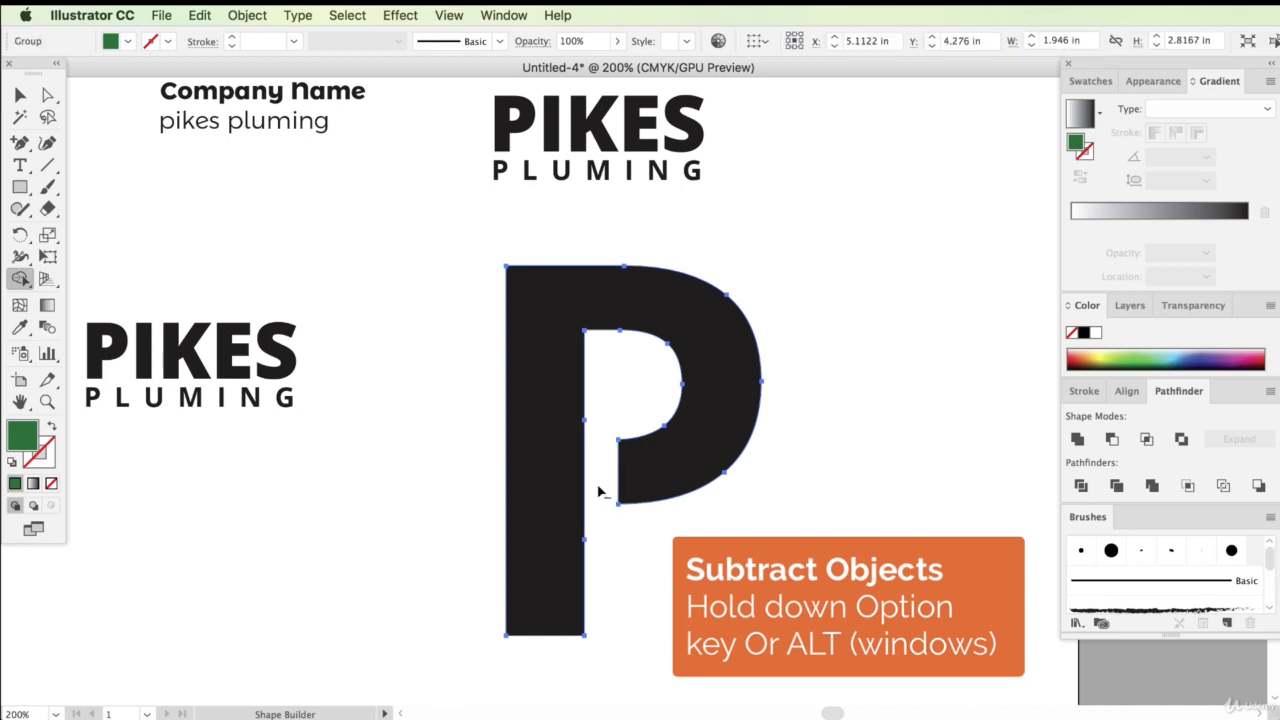
click(20, 94)
click(341, 270)
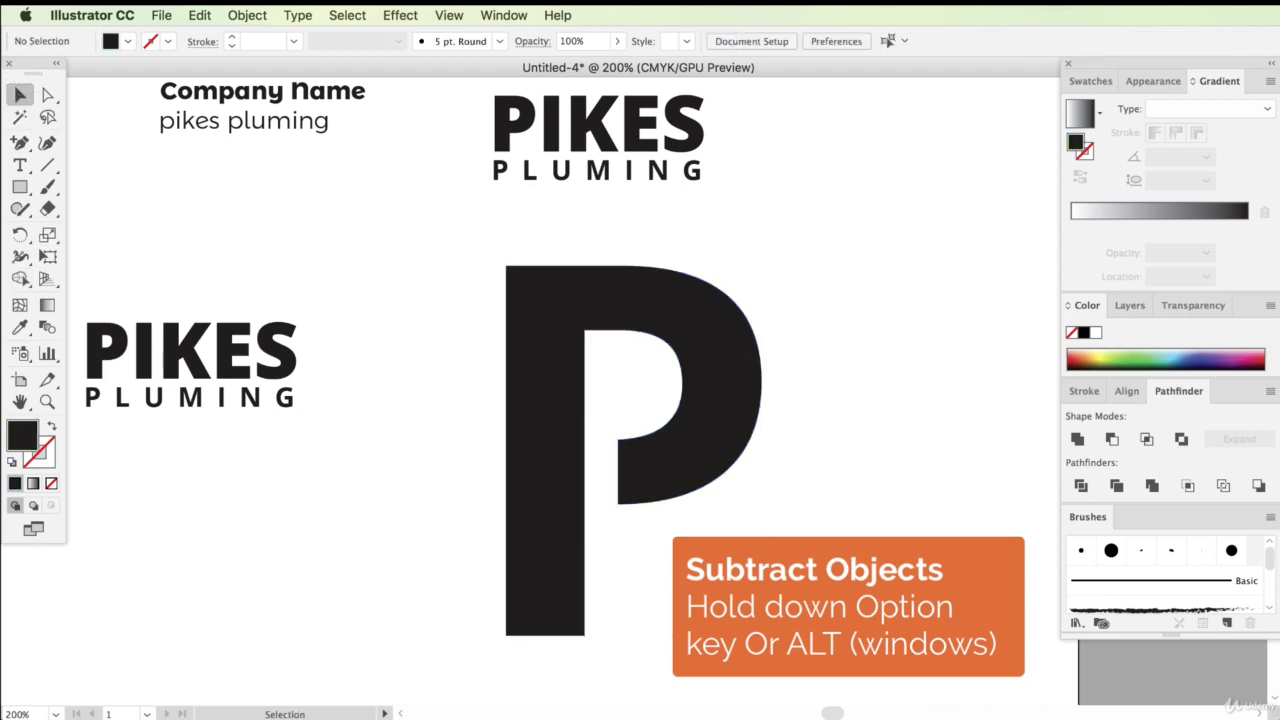
Detach the Pathfinder panel into a floating panel
drag(22, 285, 97, 285)
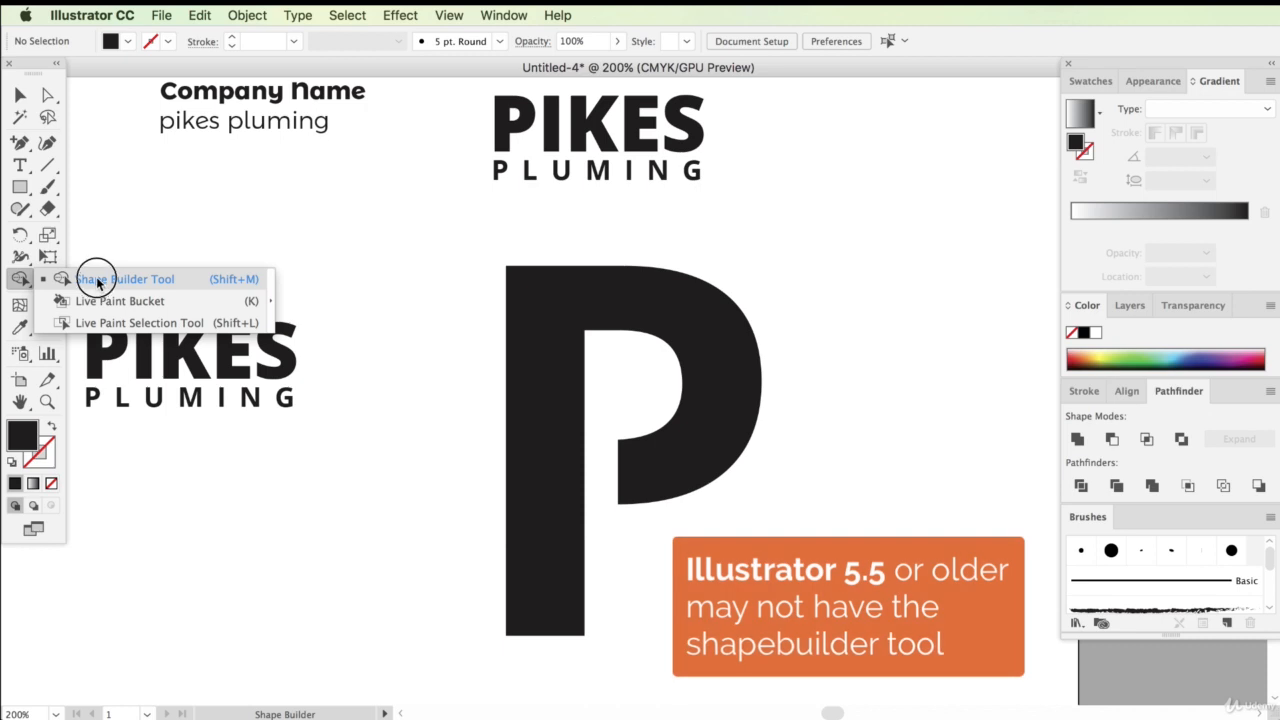
drag(97, 285, 96, 284)
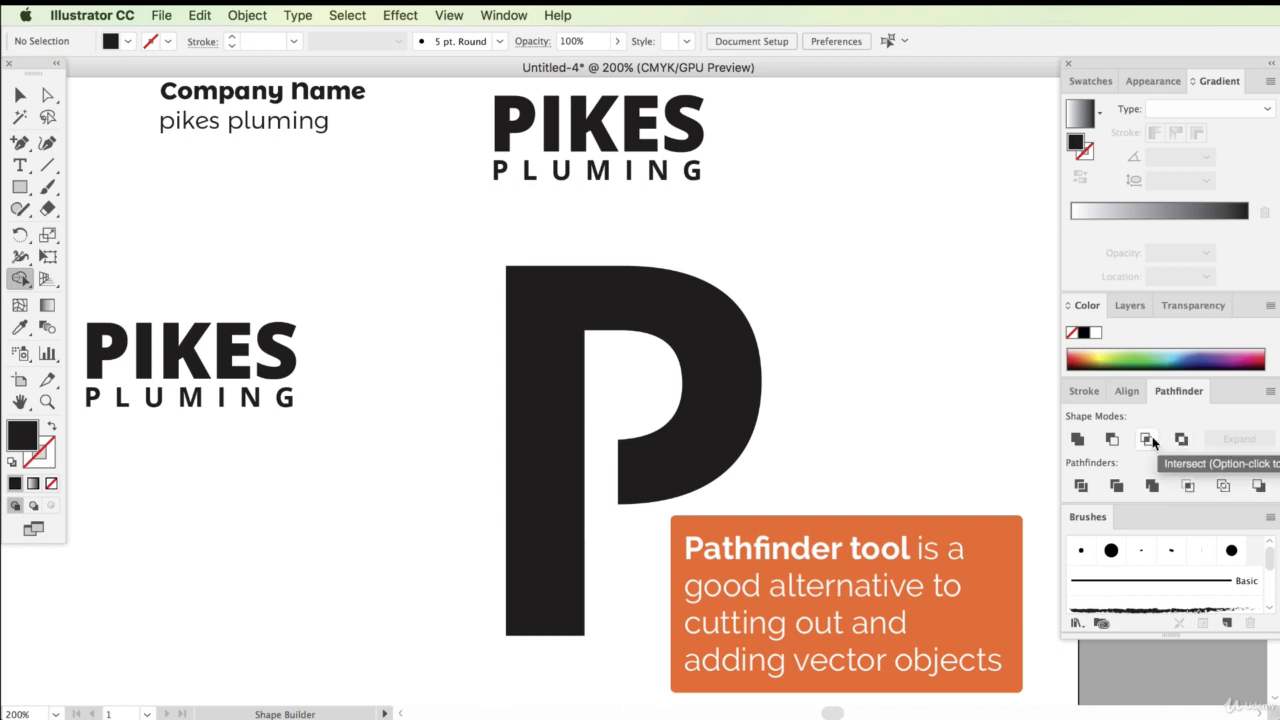
mouse_move(1180, 391)
mouse_down()
mouse_move(974, 463)
mouse_move(1134, 406)
mouse_up()
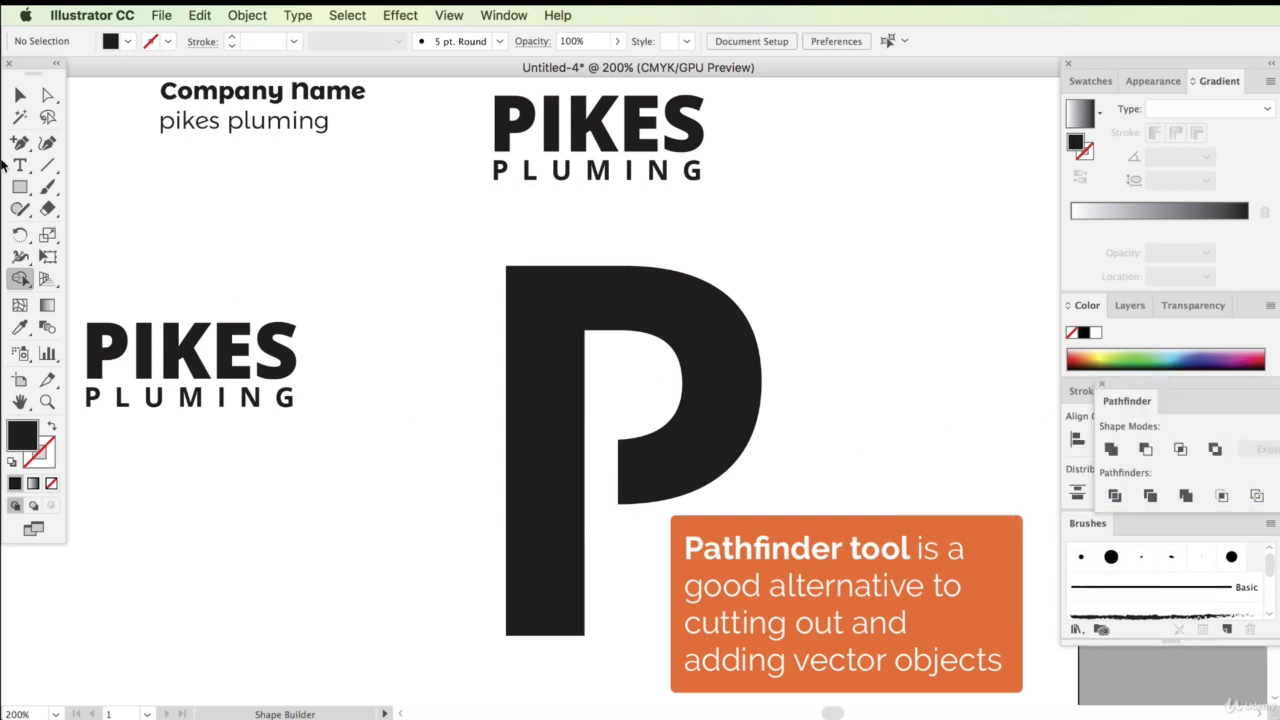
click(18, 94)
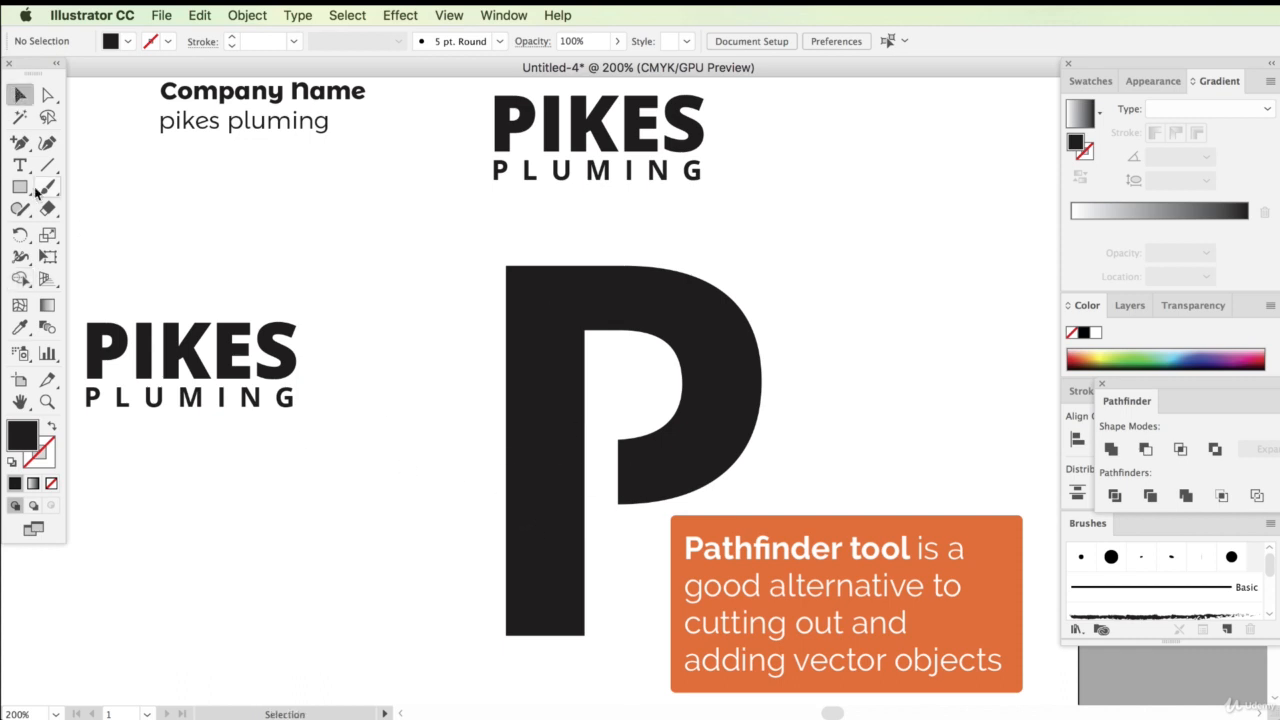
Draw a rounded rectangle about 0.22 × 0.70 in inside the notch of the P
drag(20, 187, 104, 212)
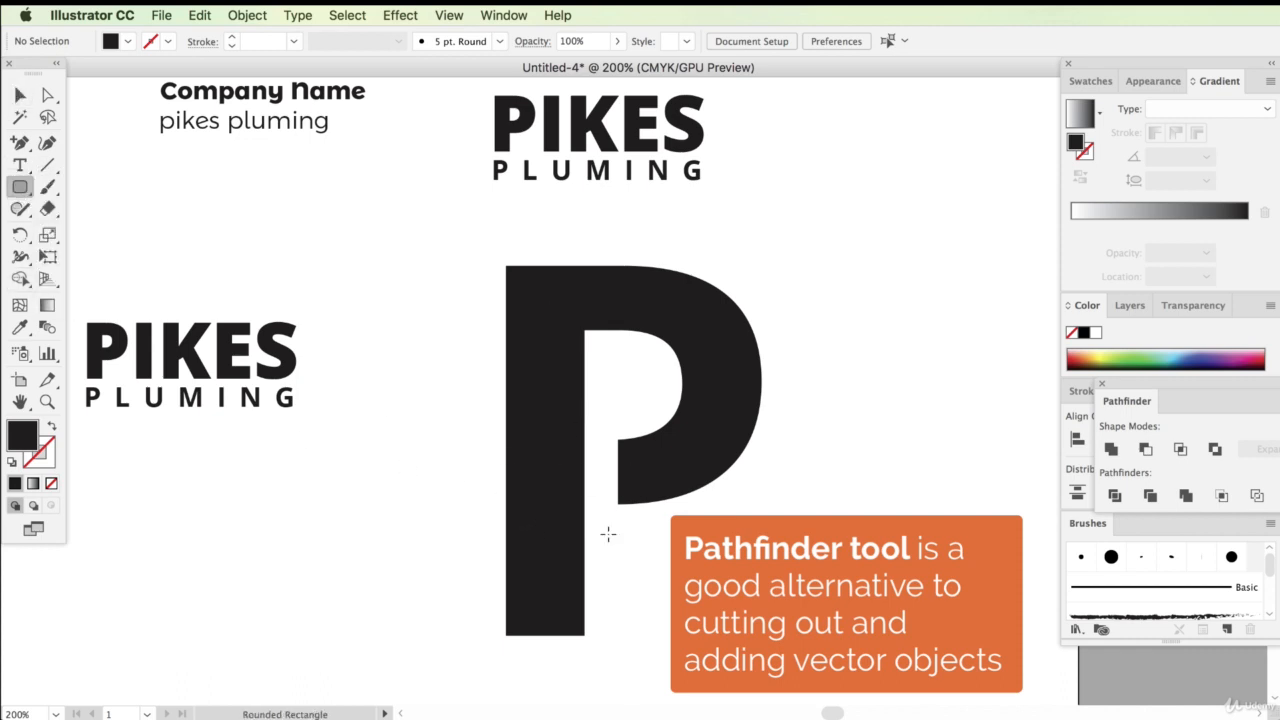
drag(607, 425, 638, 517)
click(21, 95)
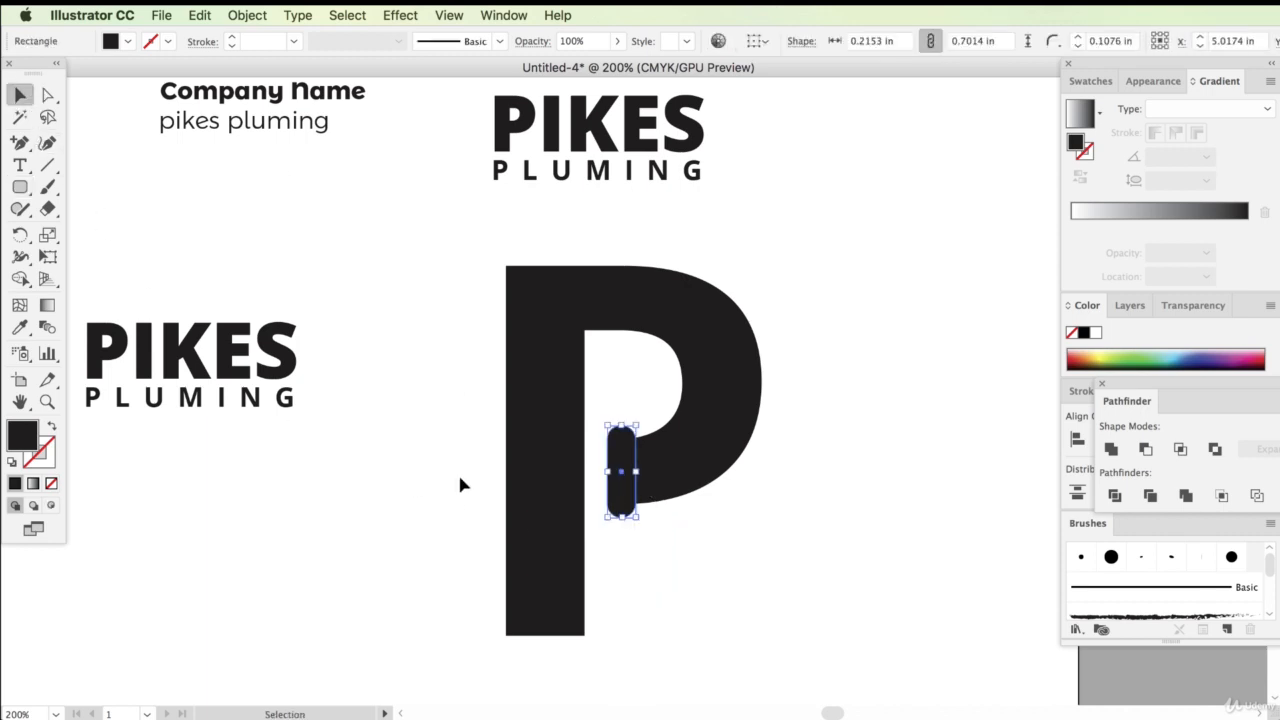
click(619, 402)
click(629, 445)
Set all four corner radii of the rounded rectangle to 0.1076 in and link them
click(806, 45)
click(636, 126)
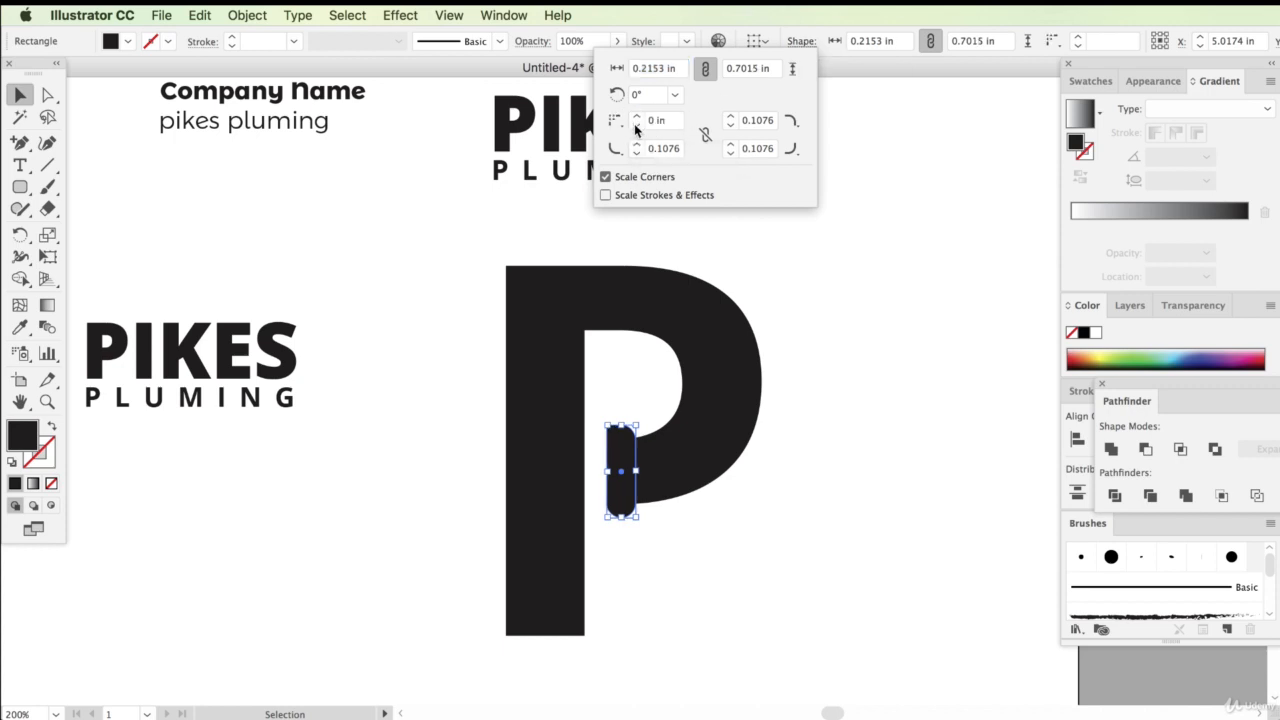
click(637, 117)
click(705, 136)
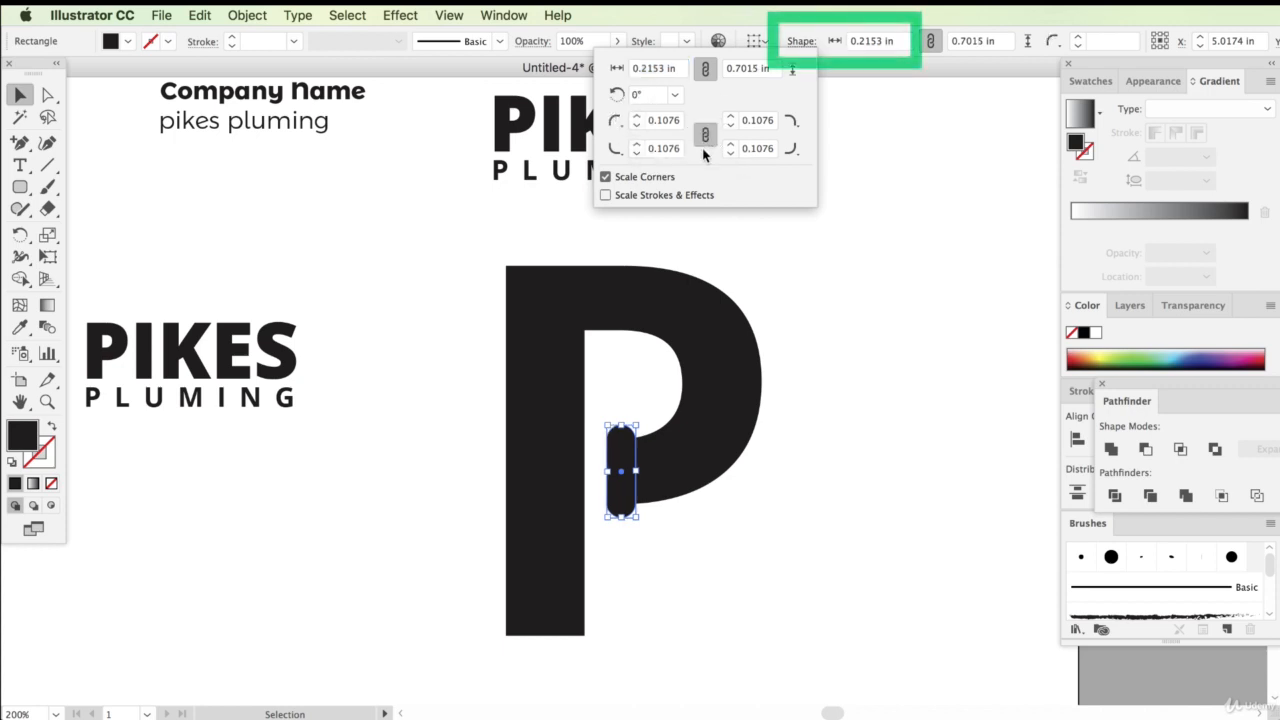
Try setting the rounded rectangle's corner radii to 0.12 in, then reset them
click(637, 125)
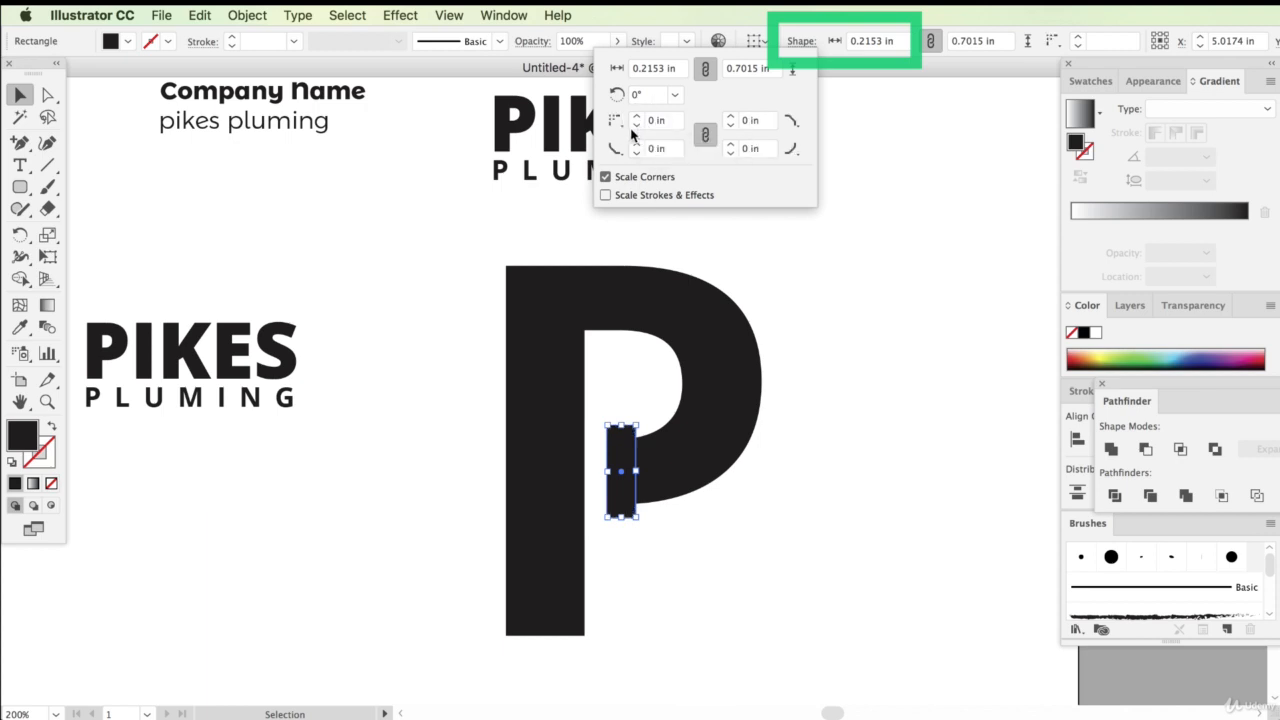
click(650, 120)
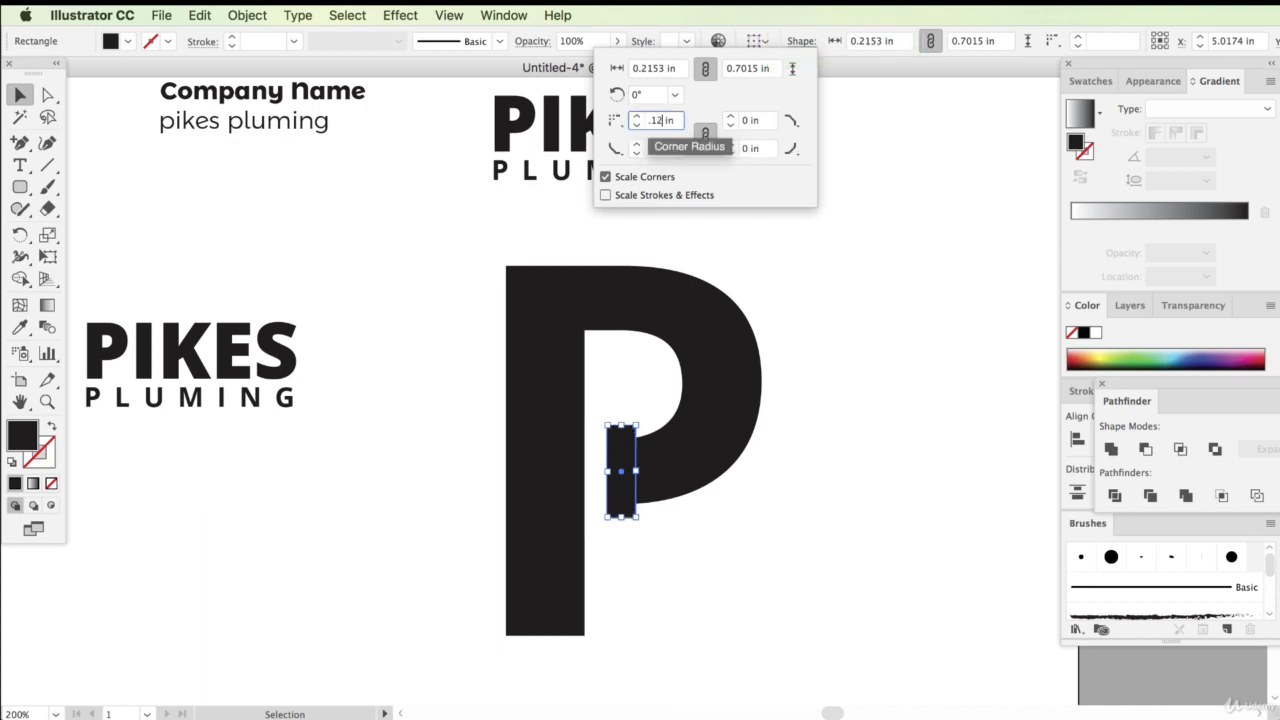
text(.12)
key(Return)
click(801, 41)
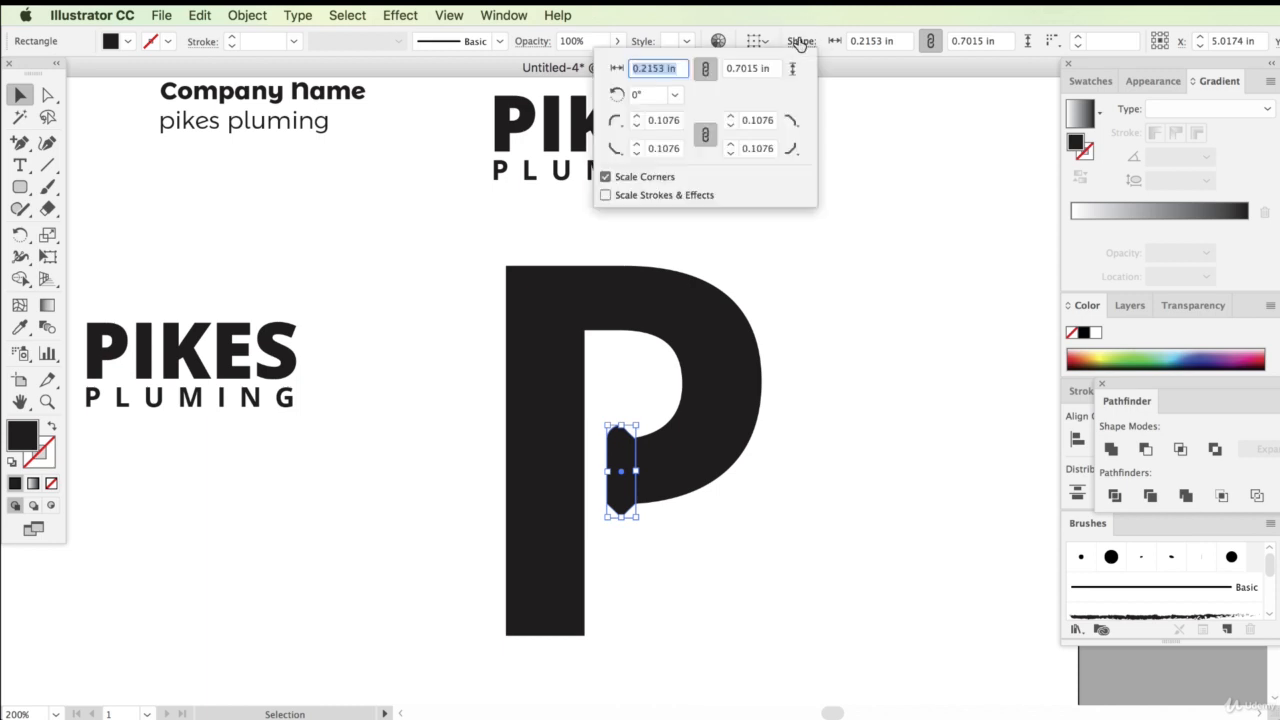
click(636, 122)
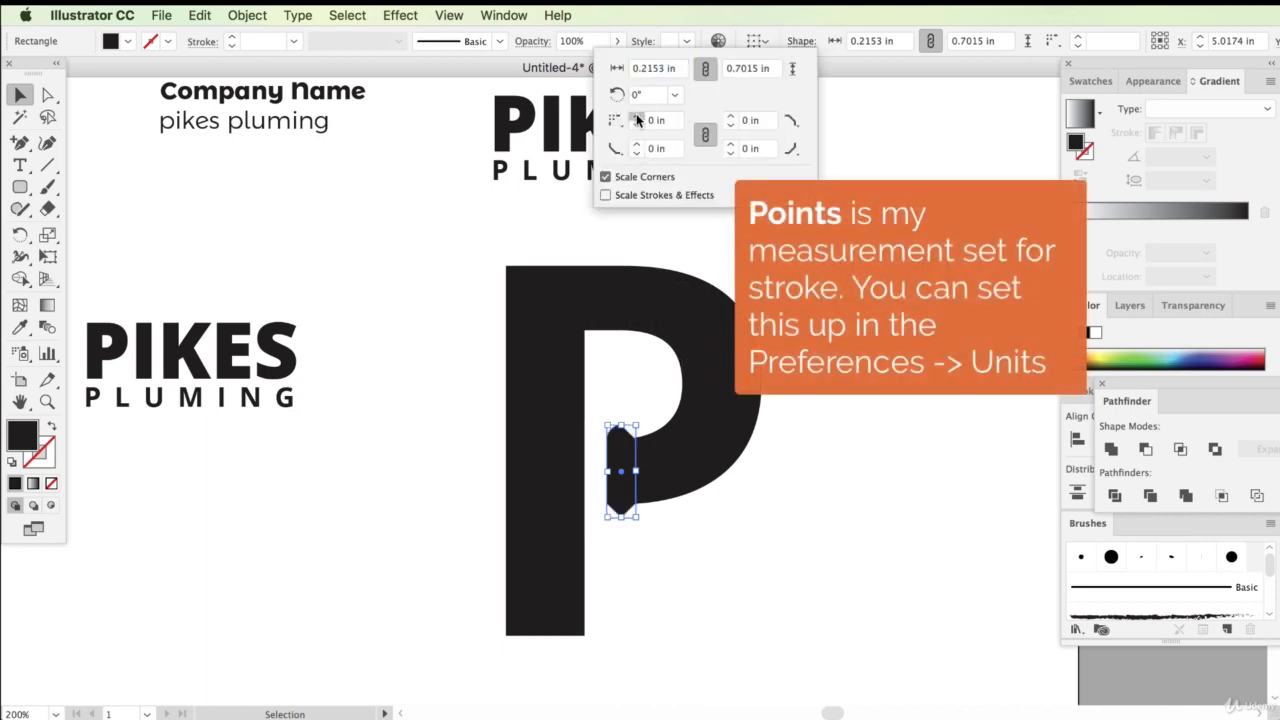
click(636, 118)
double_click(663, 122)
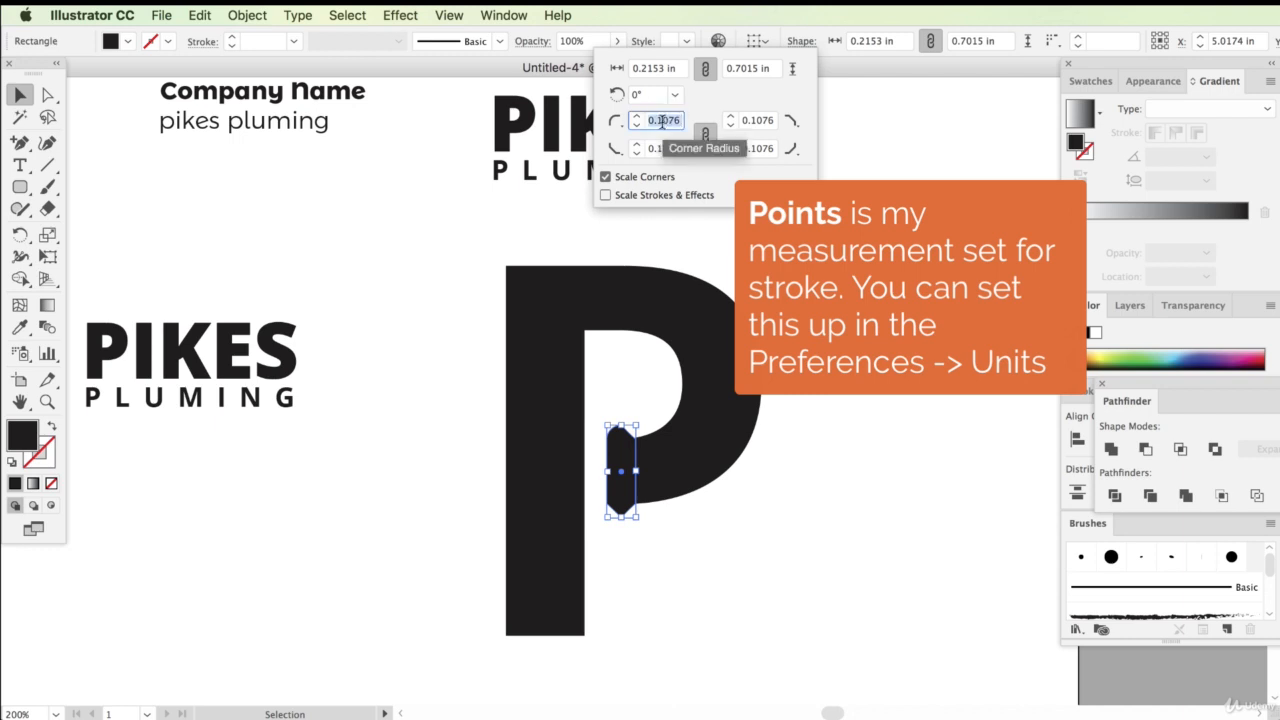
click(636, 126)
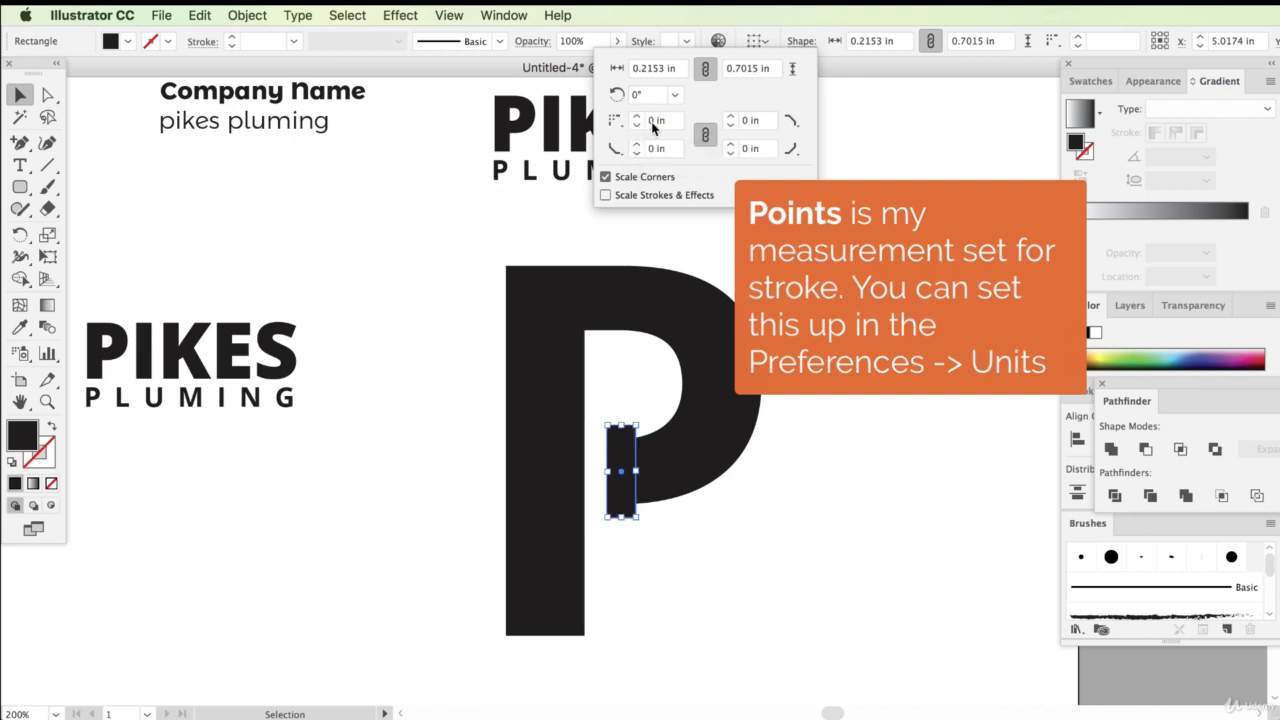
Set the rectangle's linked corner radii to 0.01 in
click(652, 122)
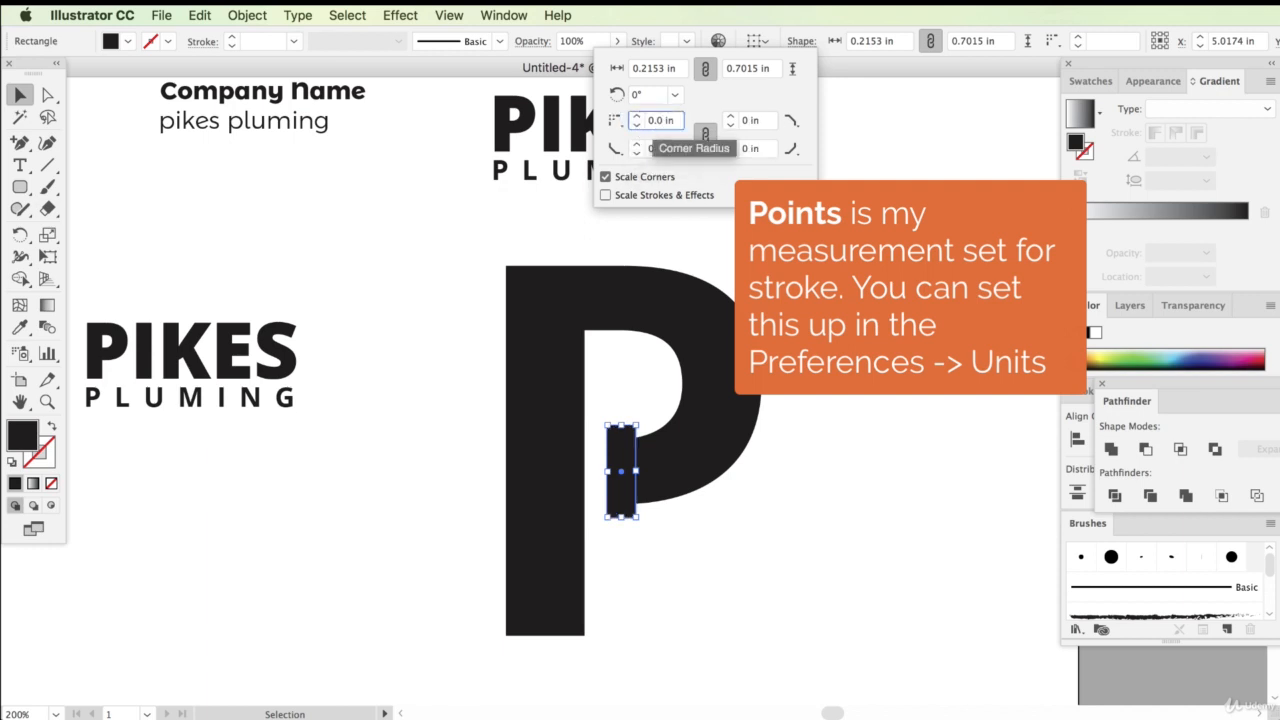
text(.01)
key(Return)
click(810, 403)
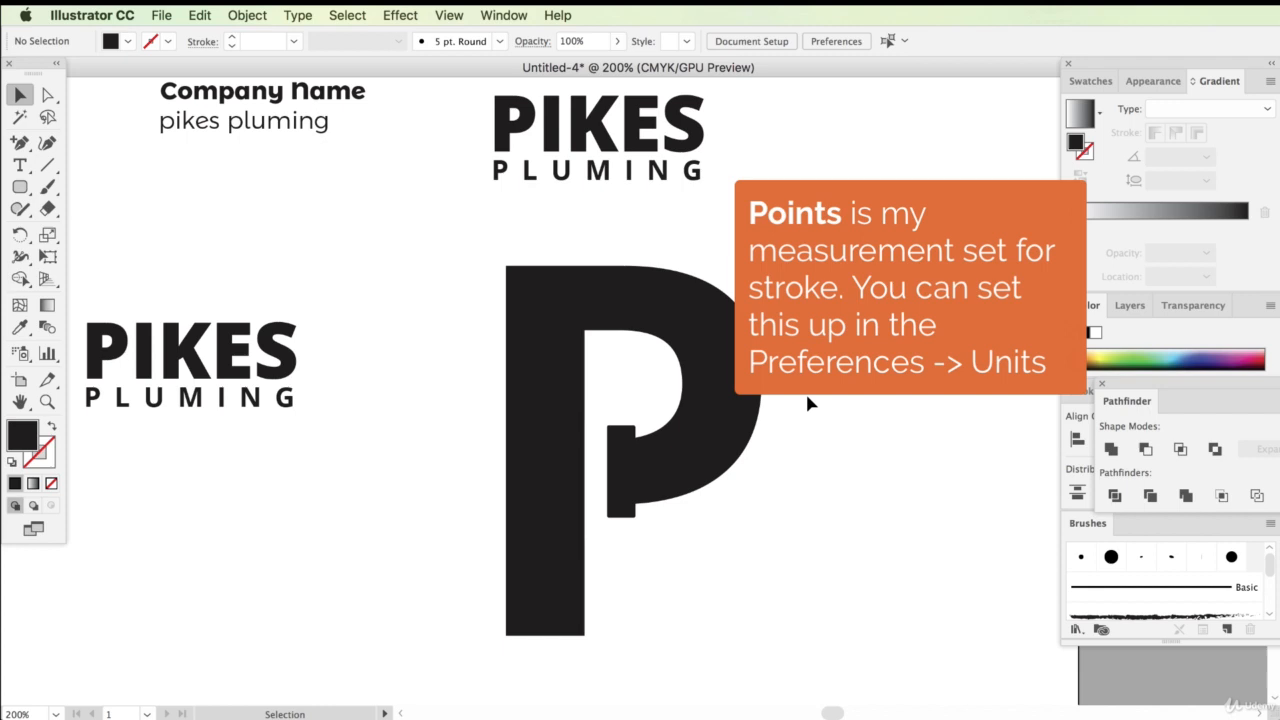
Set the rectangle's linked corner radii to 0.03 in
click(632, 443)
click(801, 42)
click(668, 124)
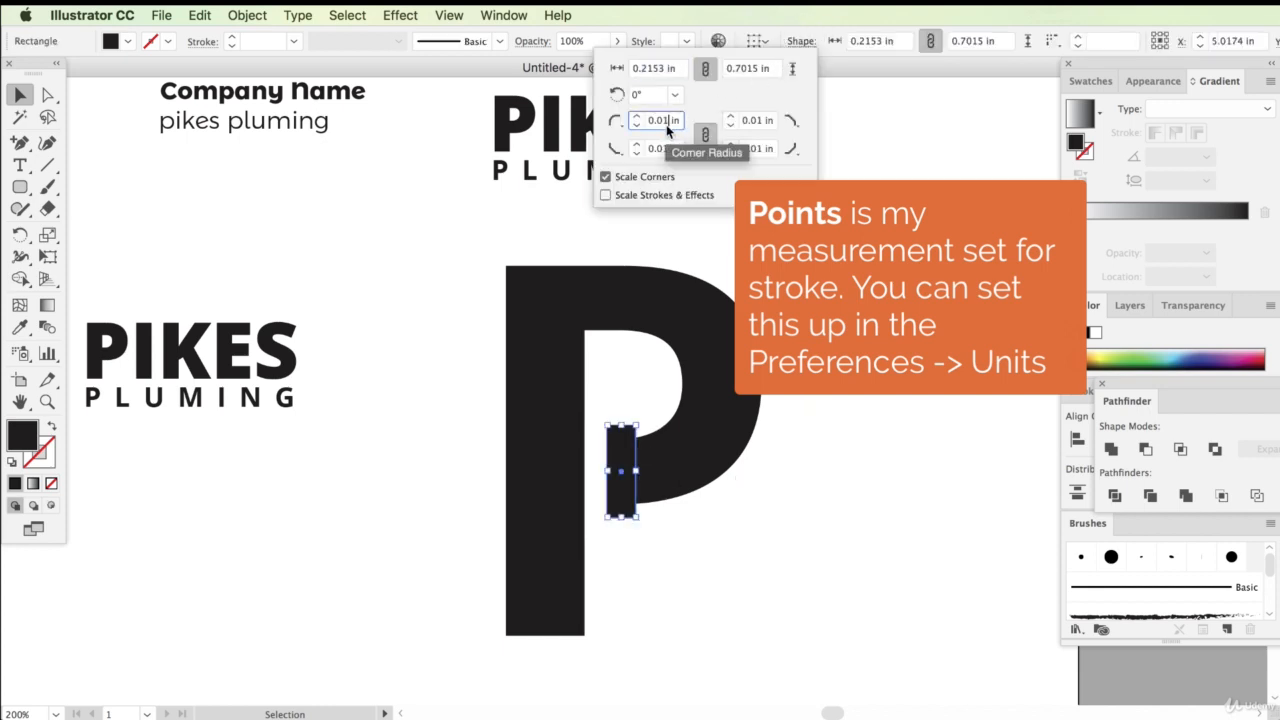
key(BackSpace)
text(2)
key(Return)
click(800, 497)
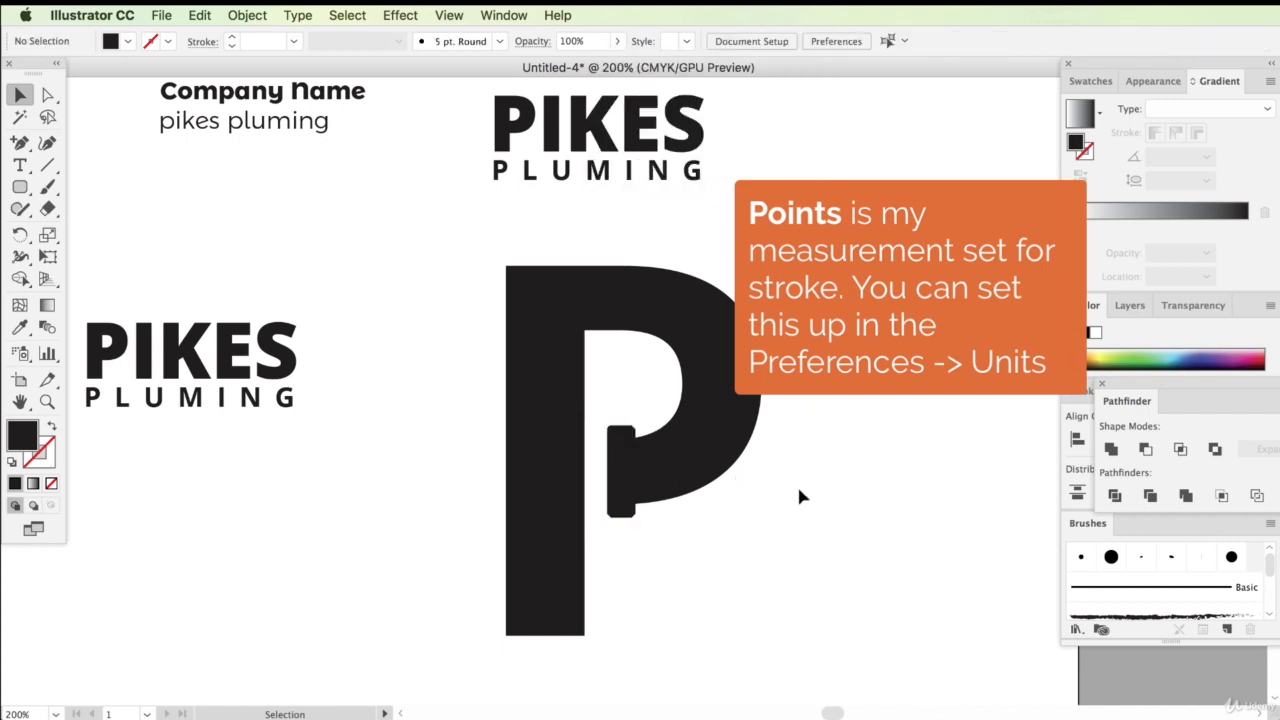
Change the corner type of each of the rectangle's four corners in the corner options
click(617, 447)
click(801, 41)
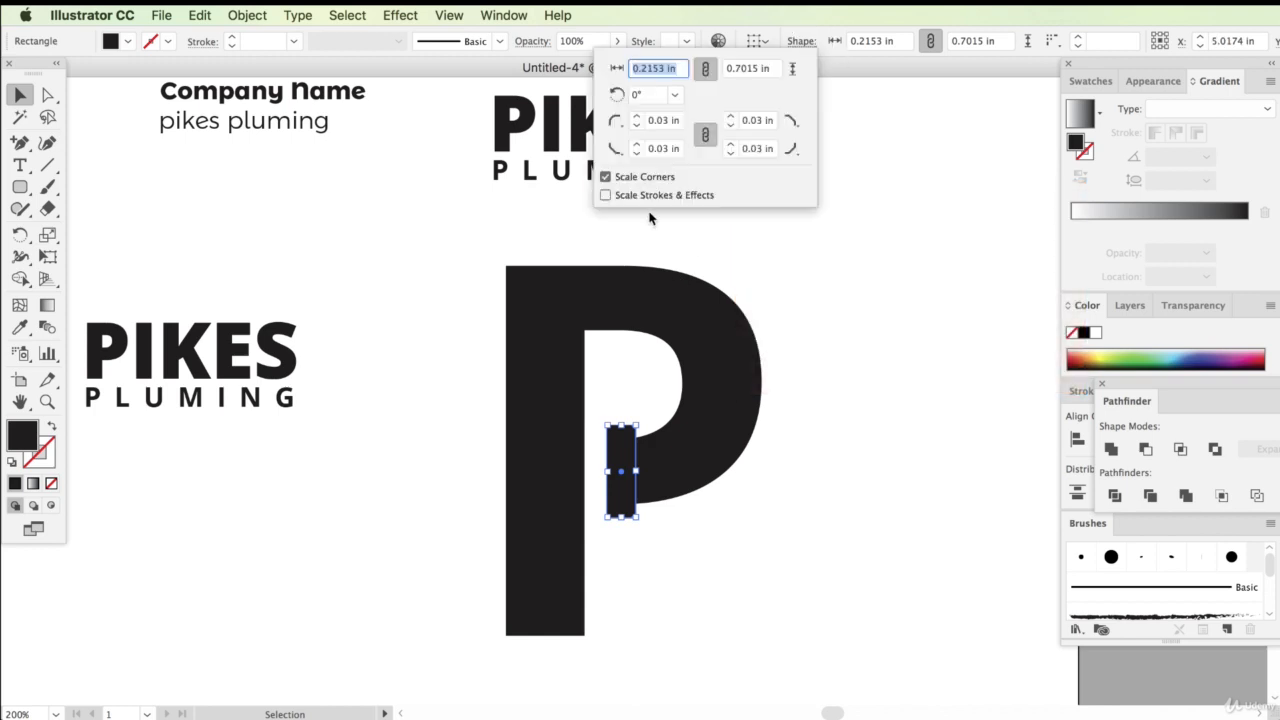
click(614, 150)
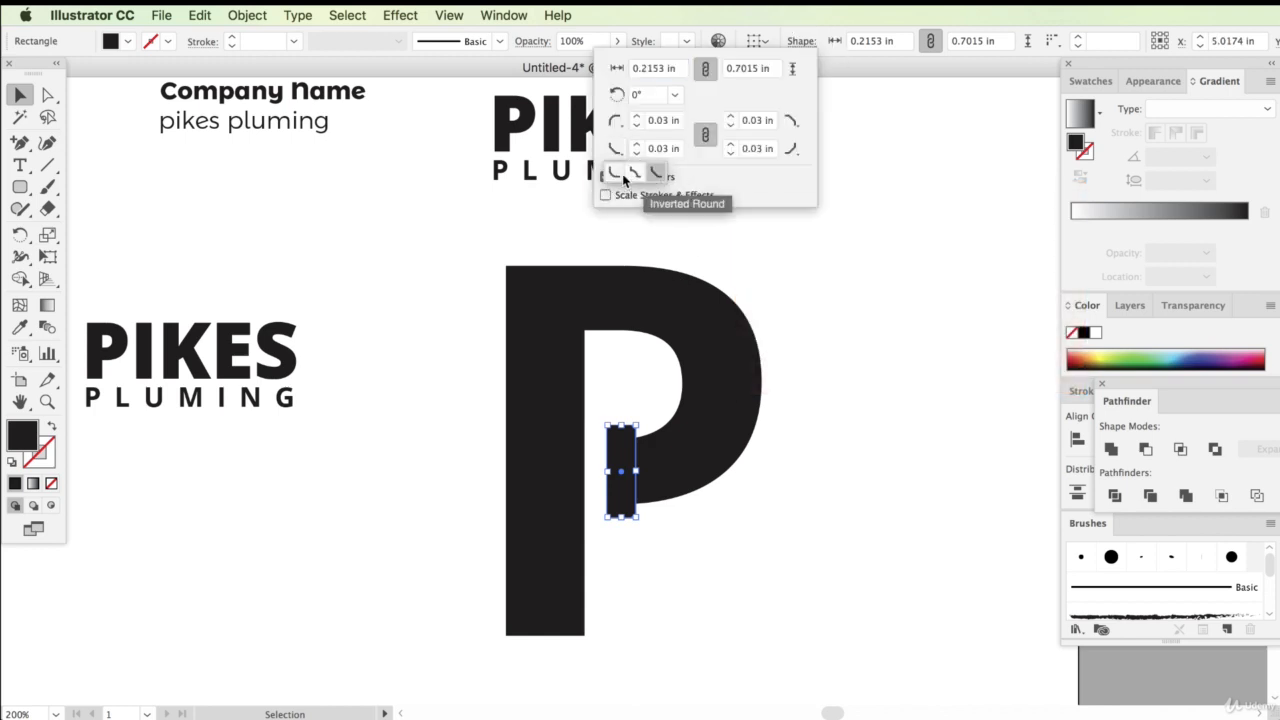
click(614, 175)
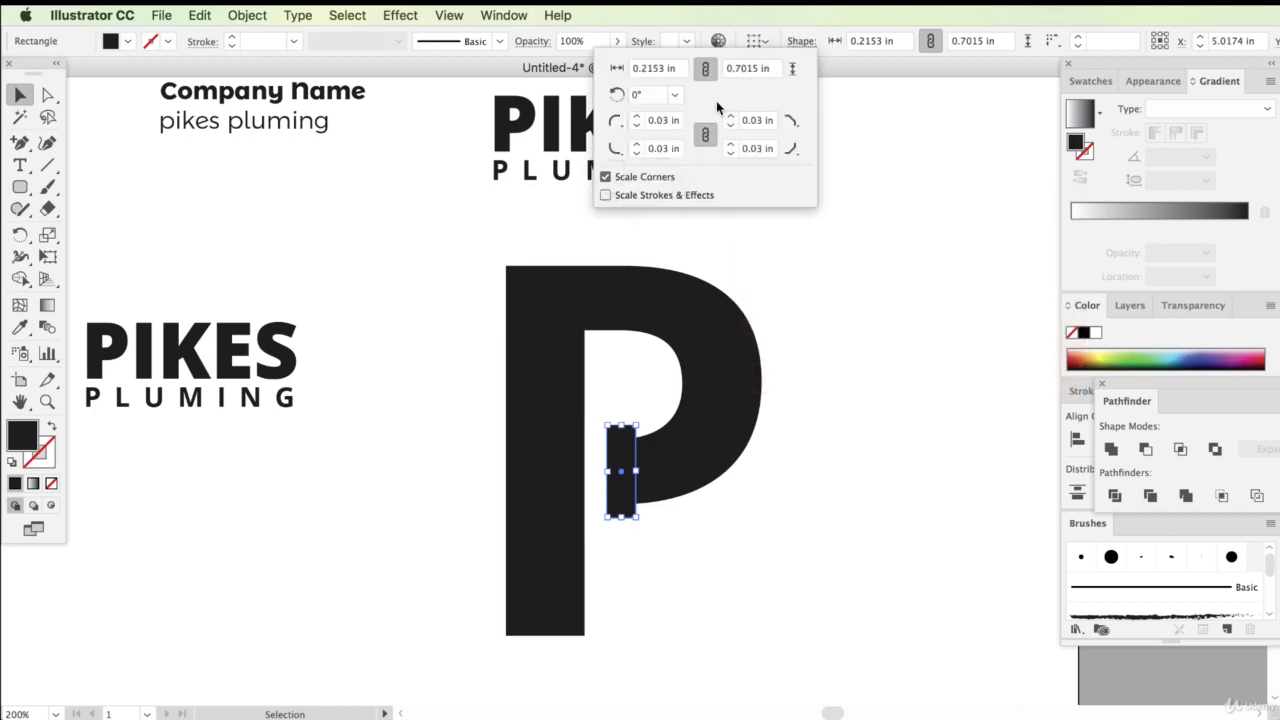
click(791, 148)
click(752, 172)
click(791, 120)
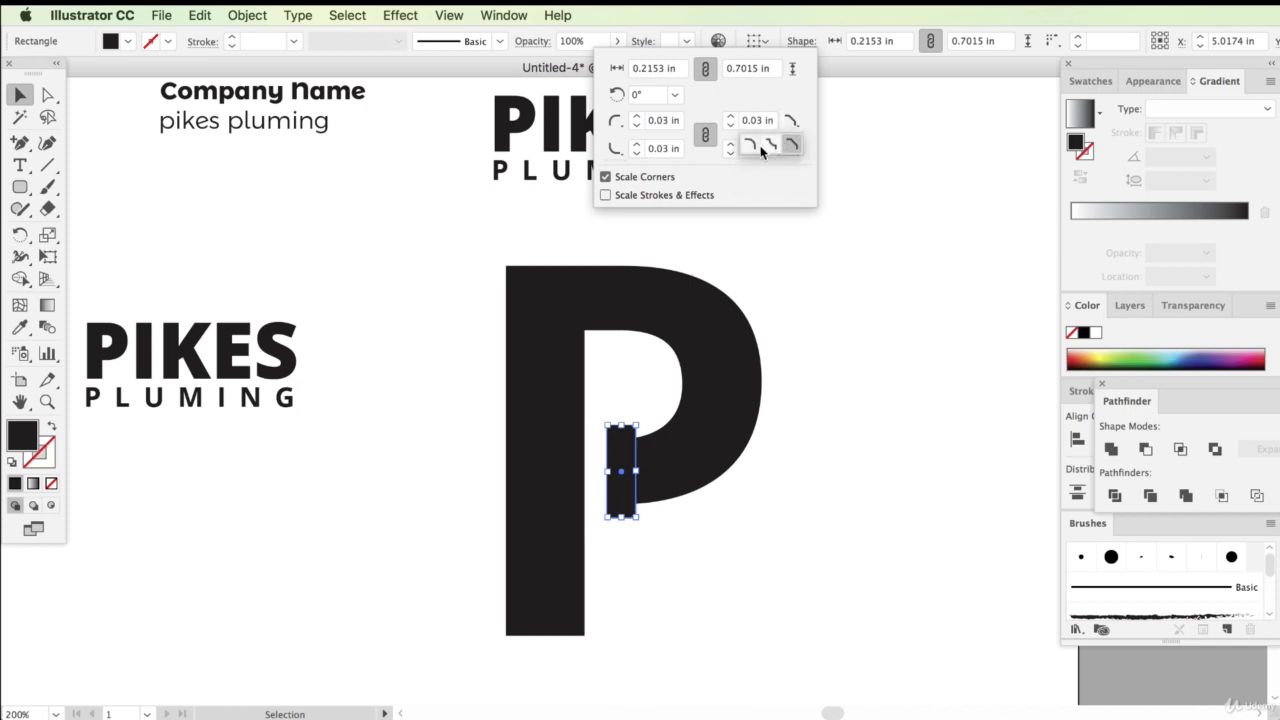
click(752, 146)
click(863, 354)
click(839, 418)
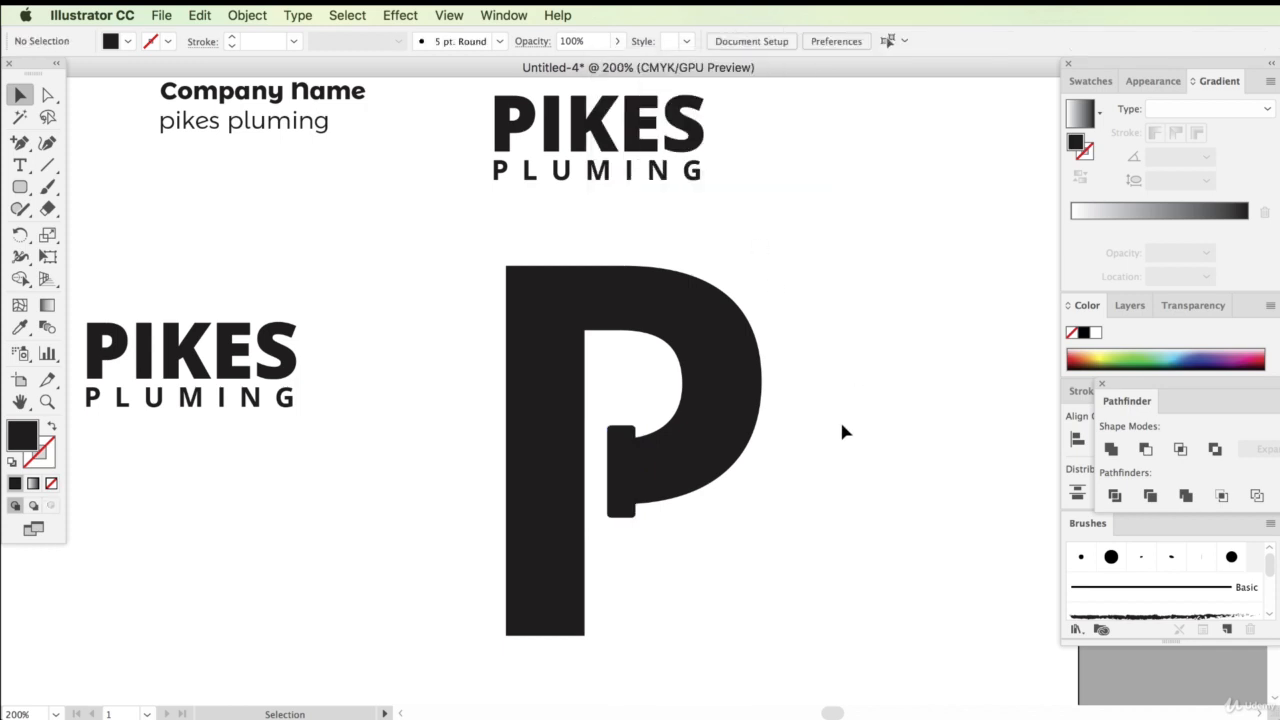
click(632, 455)
click(788, 45)
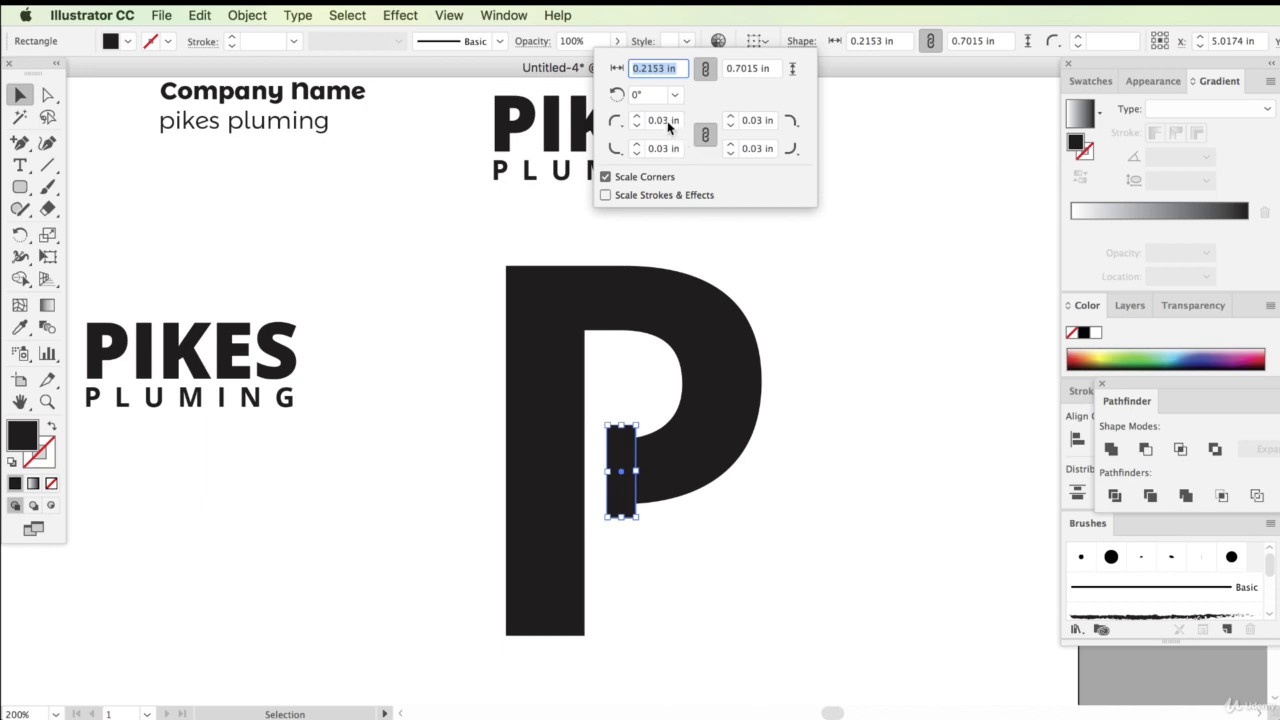
click(667, 123)
key(Return)
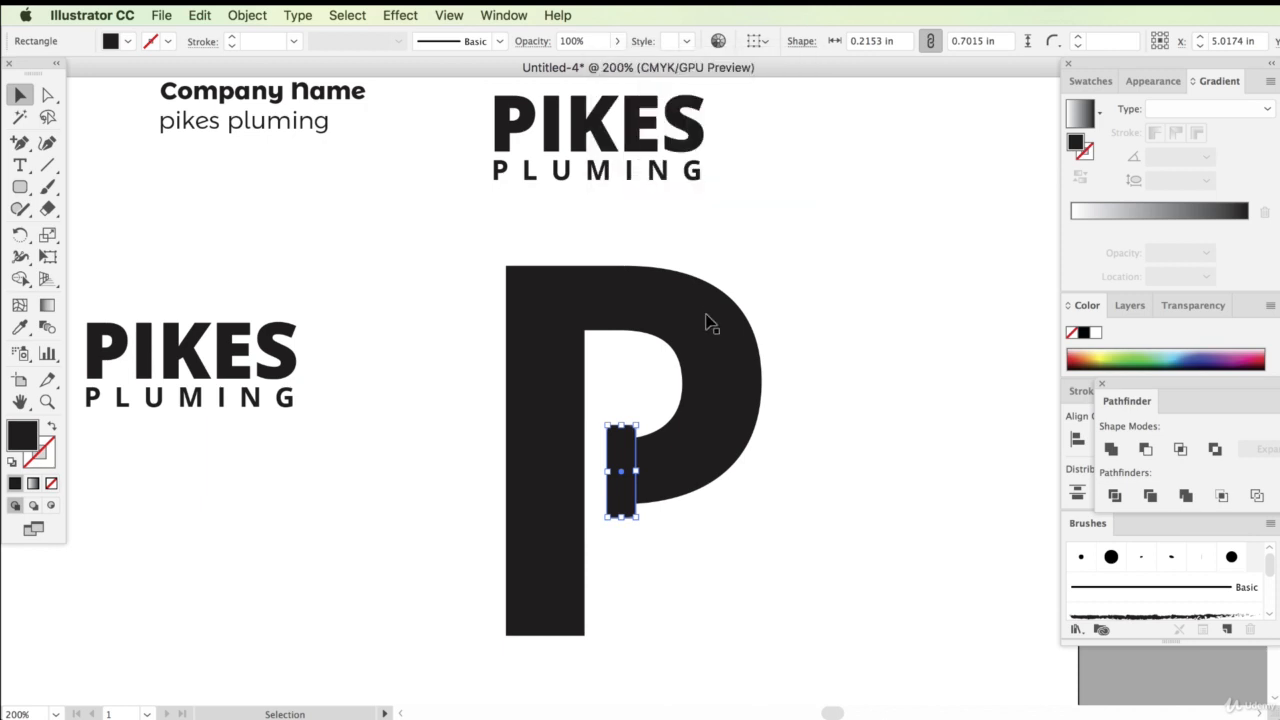
click(866, 390)
Widen the rectangle to about 0.25 in and stretch its top and bottom edges slightly
click(620, 470)
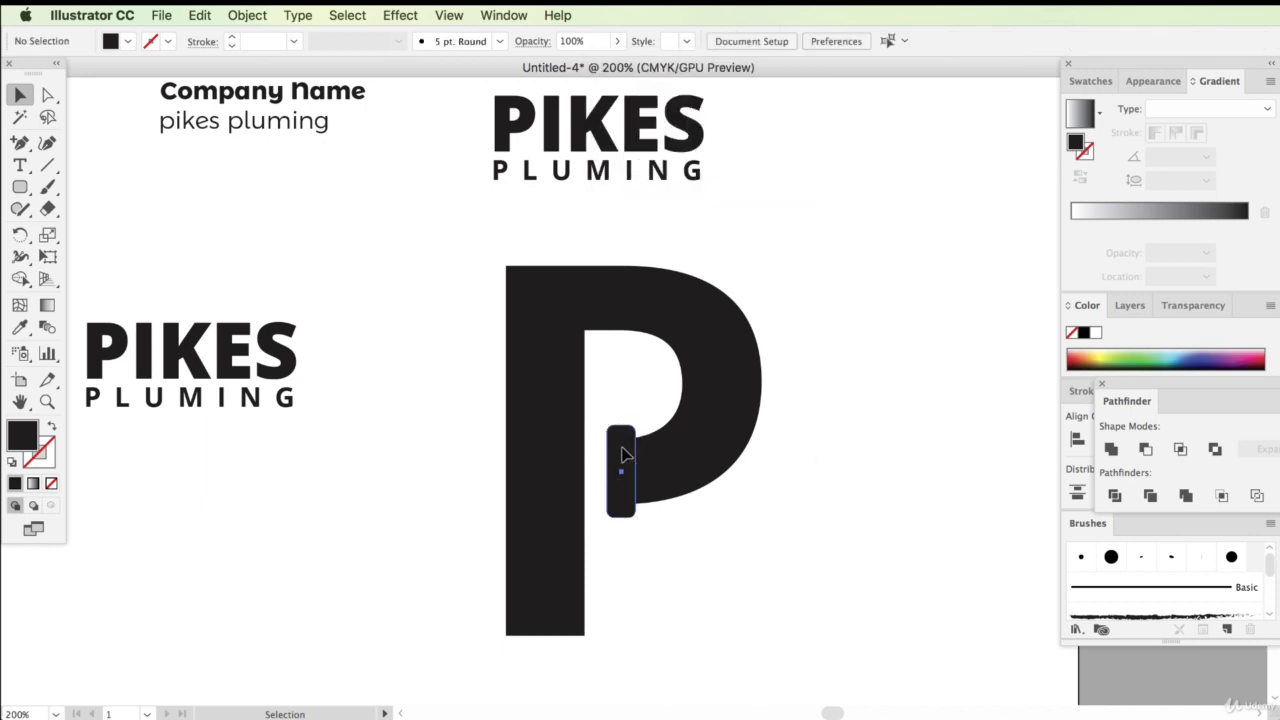
drag(608, 471, 604, 471)
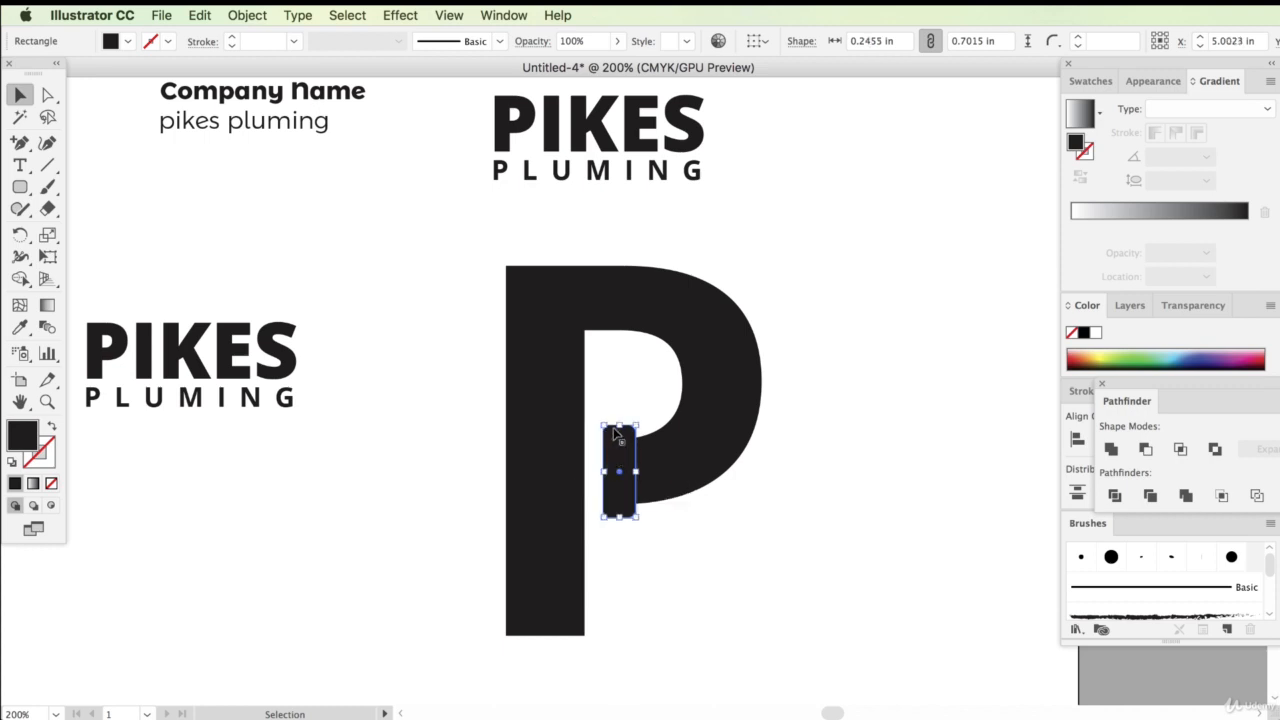
drag(619, 426, 618, 430)
mouse_move(621, 514)
mouse_down()
mouse_move(620, 530)
mouse_move(620, 515)
mouse_up()
click(798, 600)
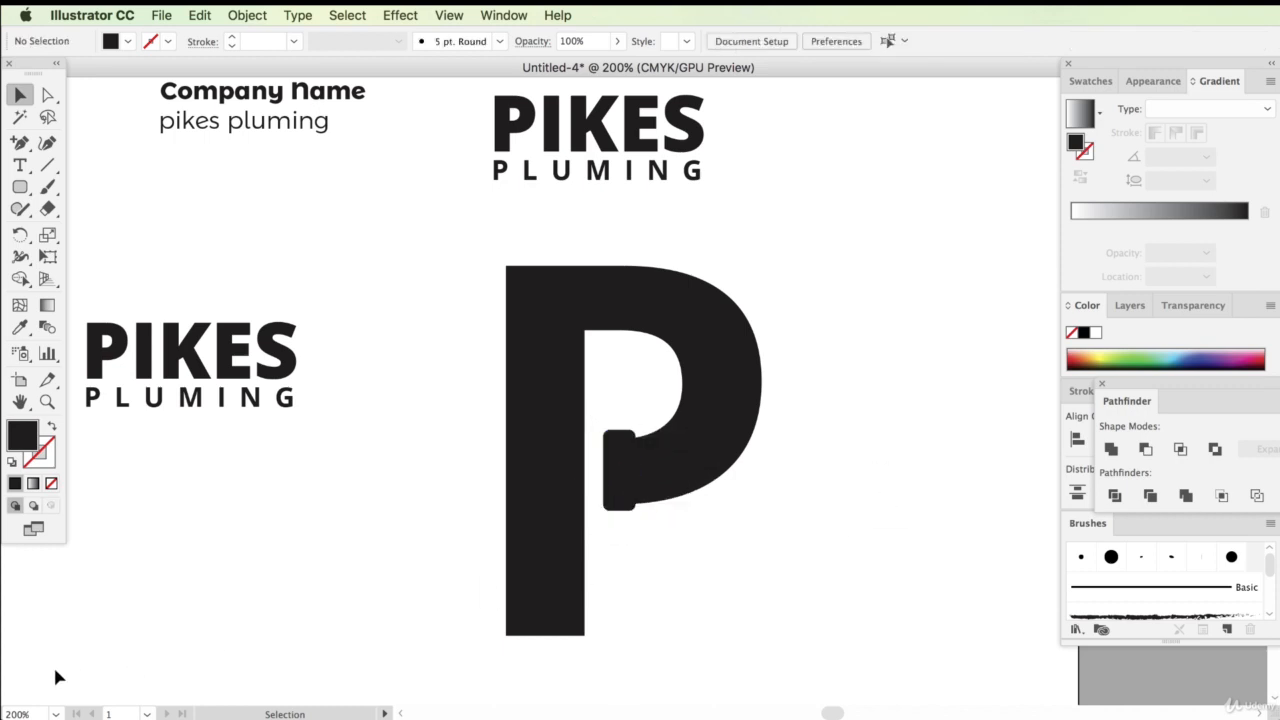
Zoom in and out across the artboard to check the logo's readability at different sizes
click(38, 713)
click(381, 620)
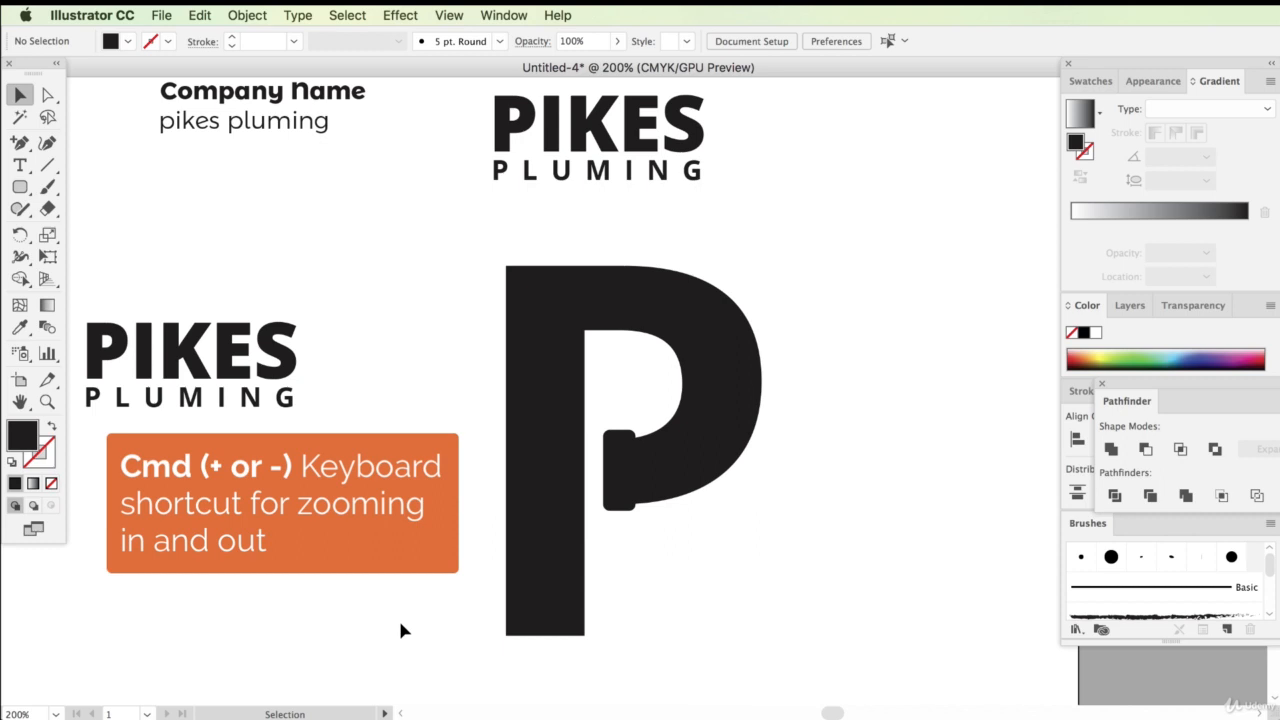
key(super)
key(super+equal)
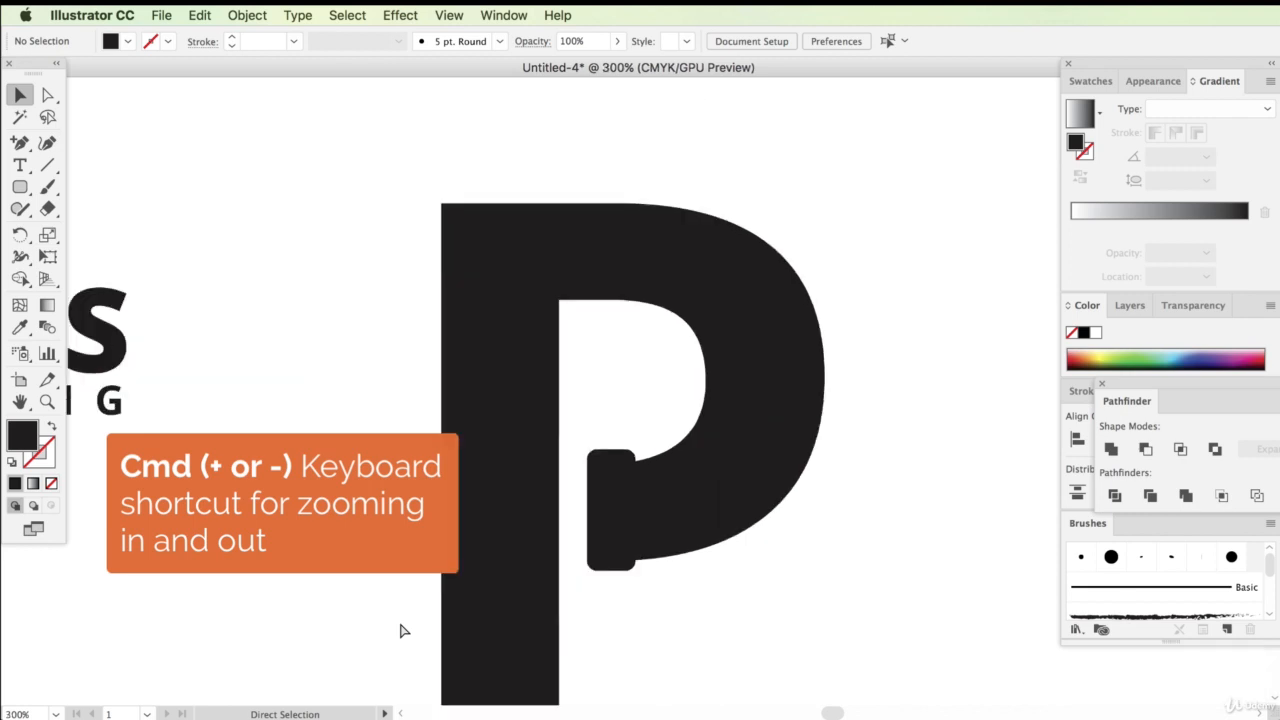
key(super+minus)
key(super+minus)
key(super+minus)
key(super+minus)
key(super+equal)
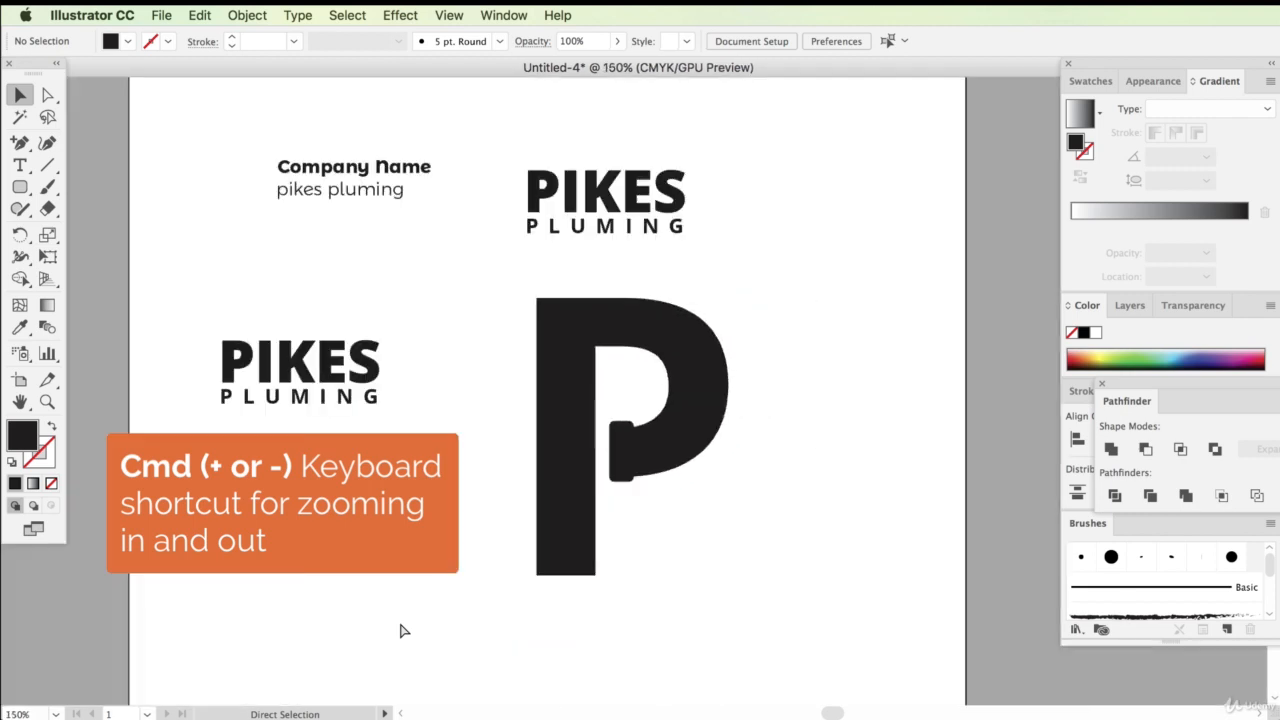
key(super+minus)
key(super+minus)
key(super+equal)
key(super+equal)
key(super+equal)
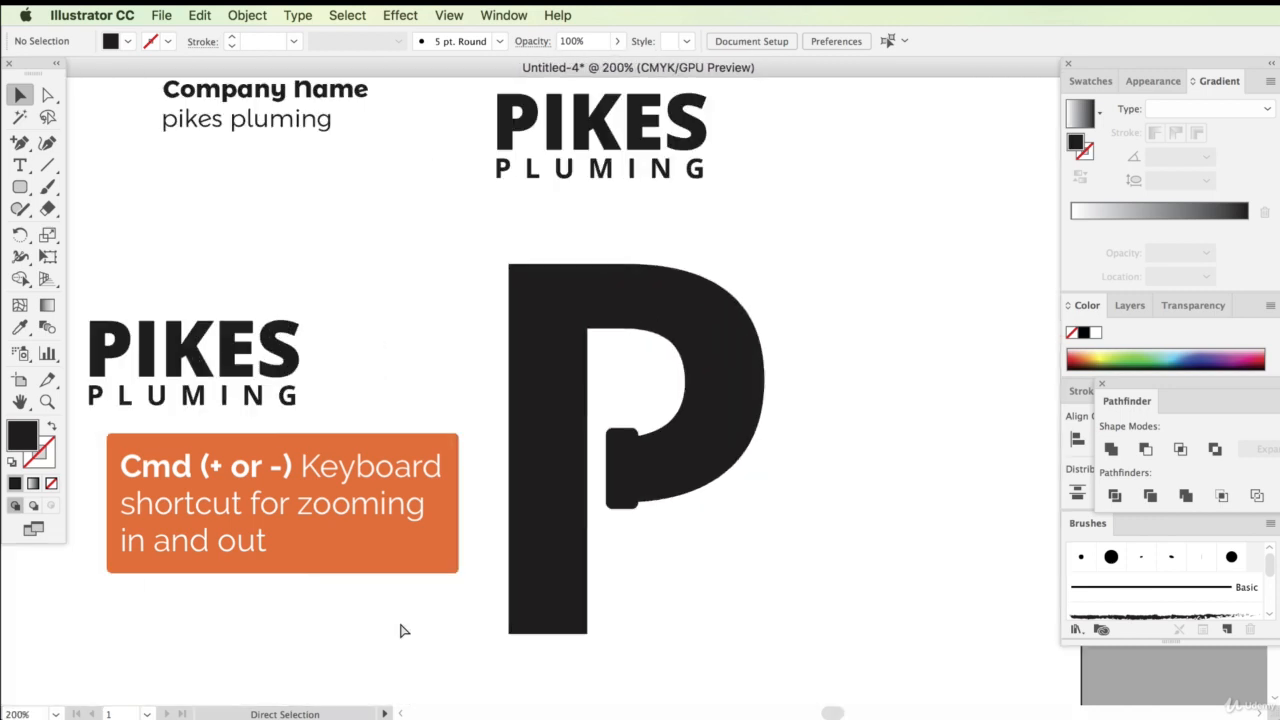
key(super+minus)
key(super+minus)
key(super+minus)
key(super+minus)
key(super+equal)
key(super+equal)
key(super+equal)
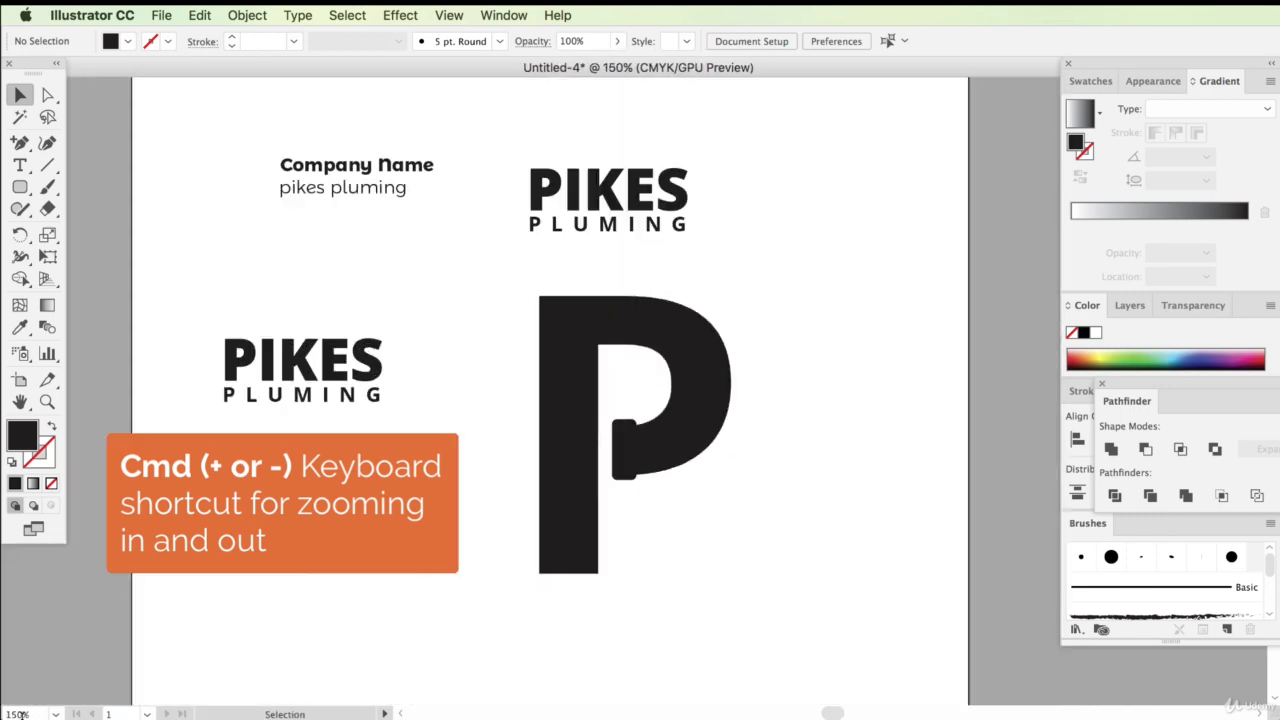
key(super+minus)
key(super+minus)
key(super+equal)
key(super+equal)
key(super+equal)
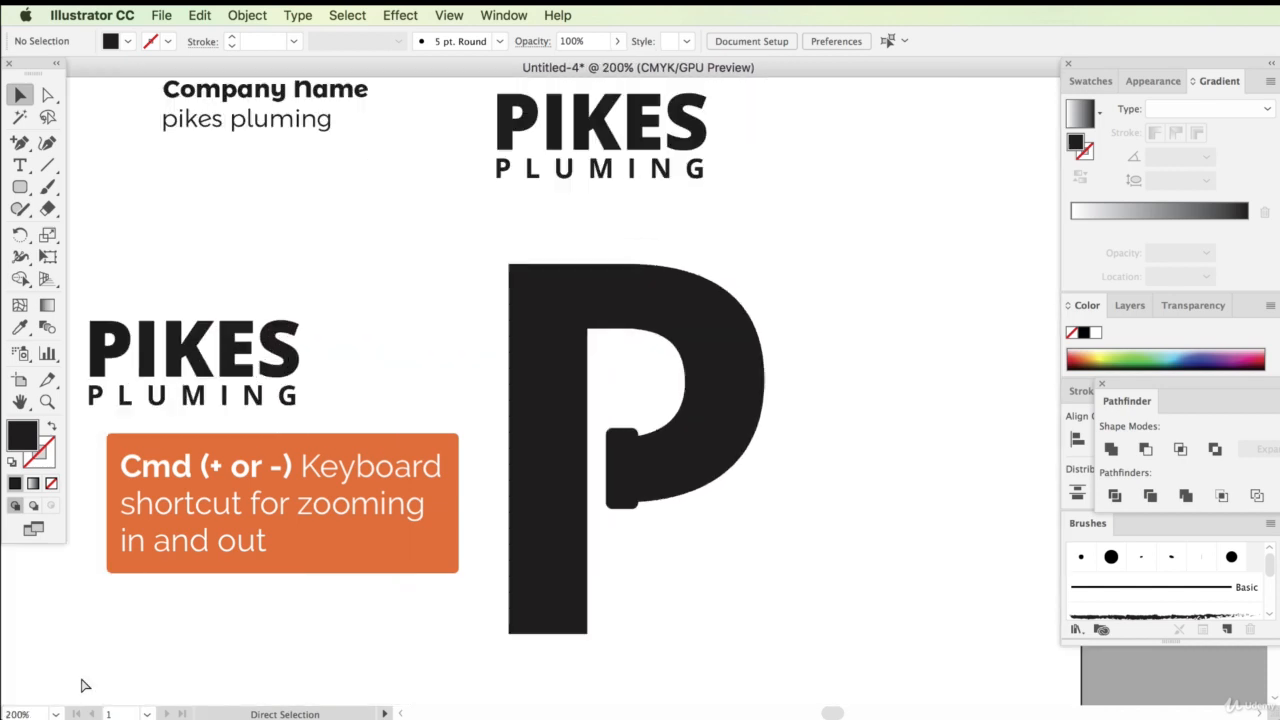
key(super+minus)
key(super+minus)
key(super+minus)
key(super+minus)
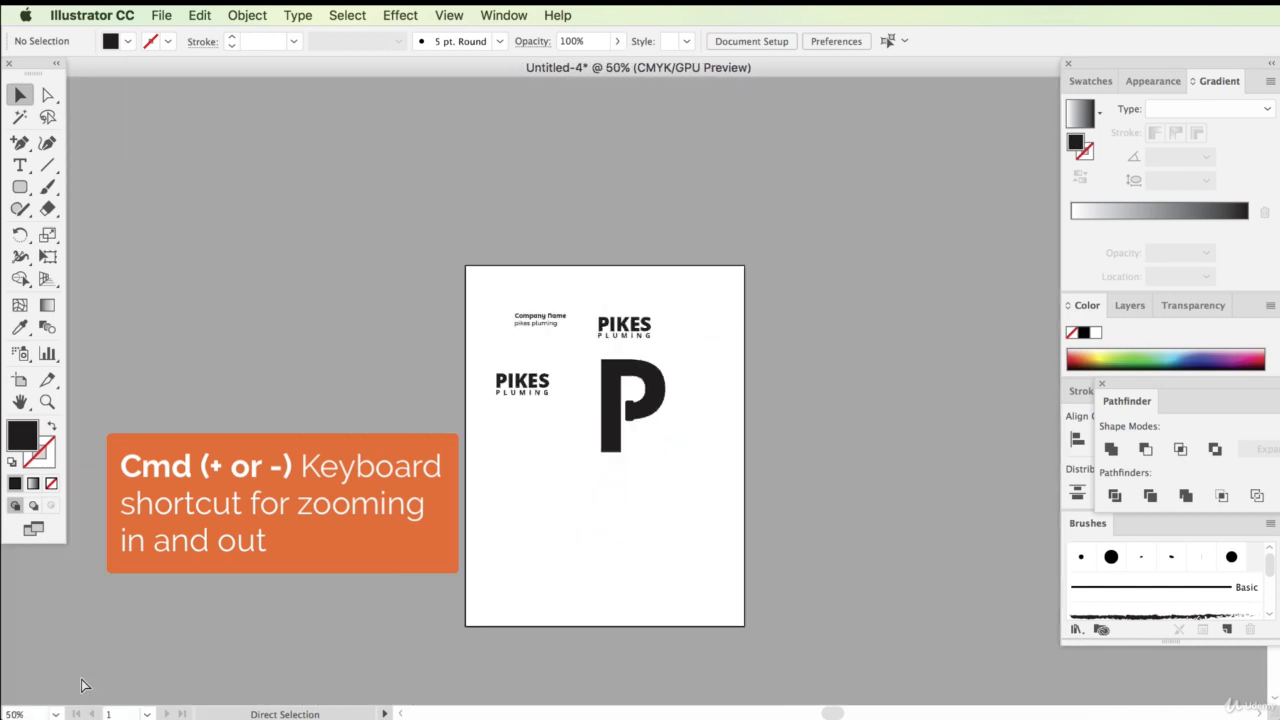
key(super+minus)
key(super+minus)
key(super+minus)
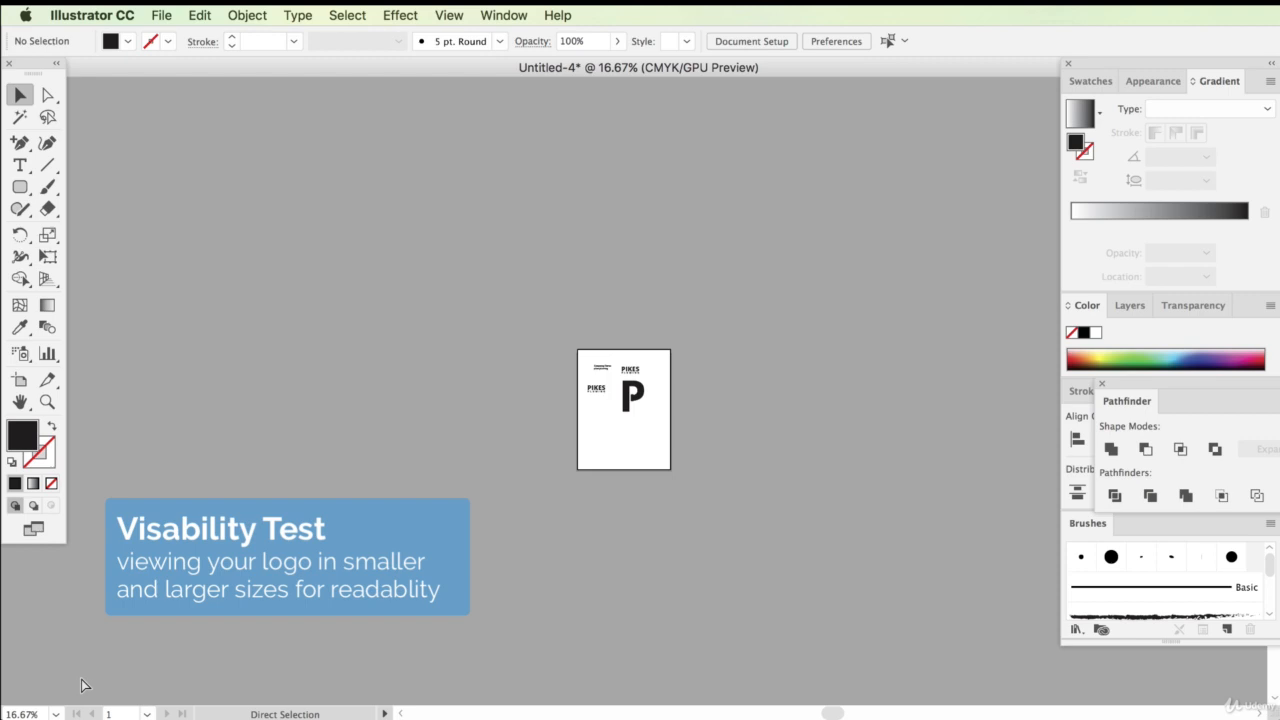
key(super+plus)
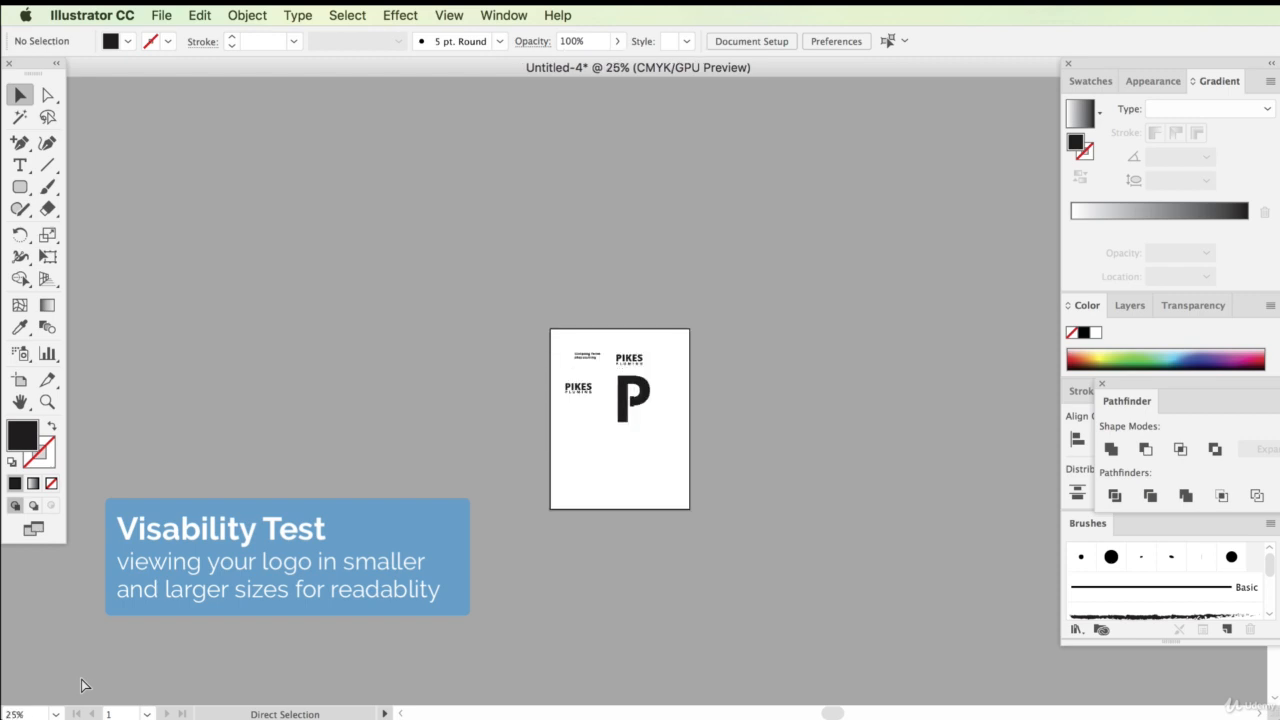
key(super+minus)
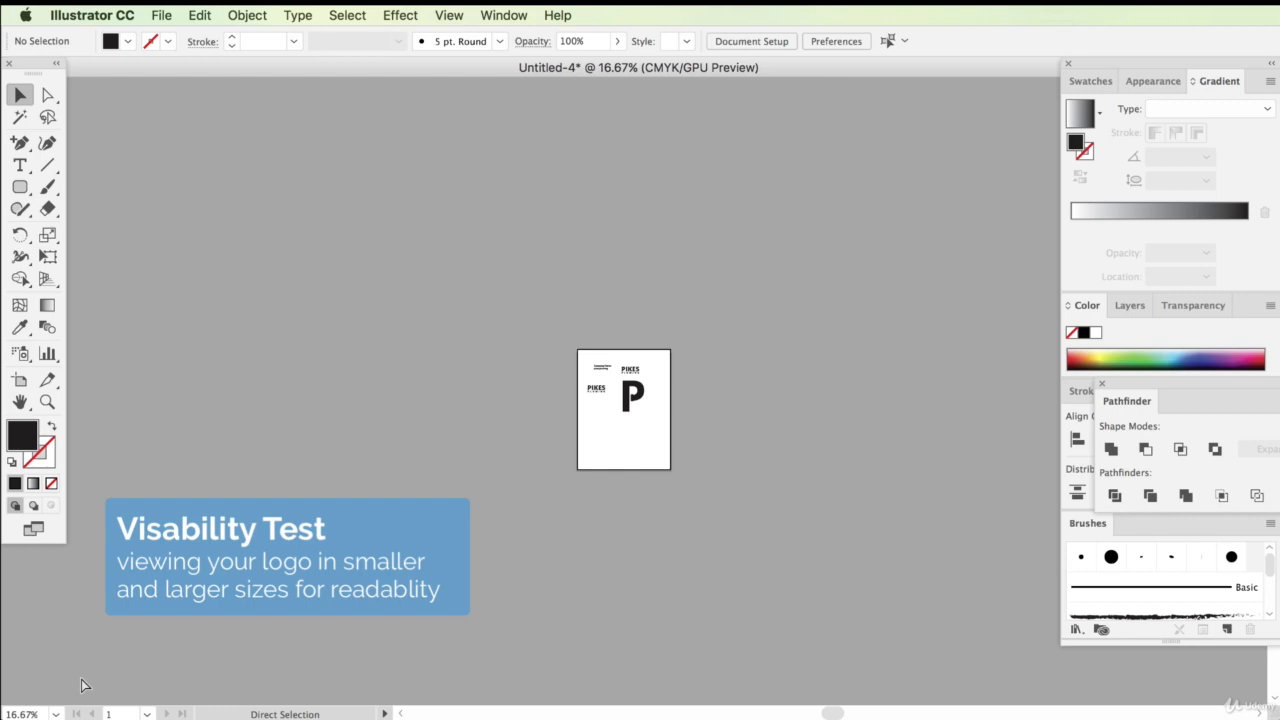
key(super+plus)
key(super+plus)
key(super+plus)
key(super+plus)
key(super+plus)
key(super+plus)
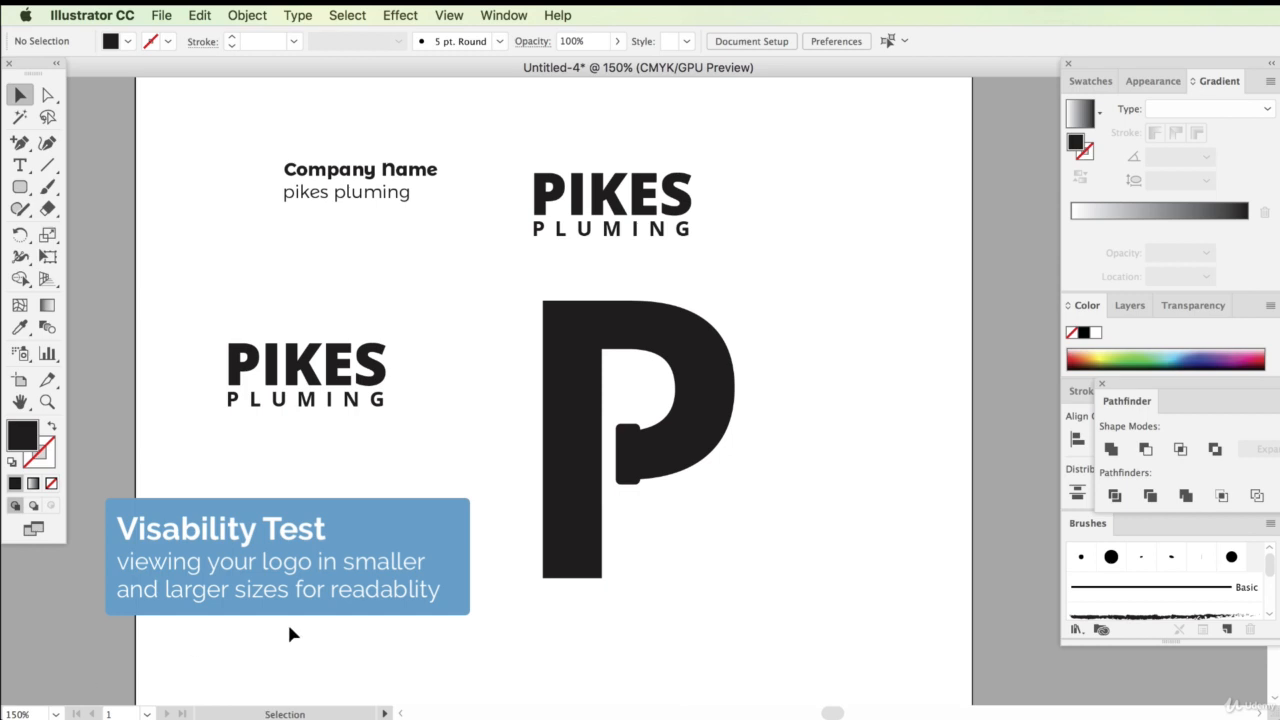
Shorten the notch rectangle by moving its top edge down slightly
click(646, 434)
drag(638, 428, 644, 442)
drag(634, 487, 634, 489)
click(714, 458)
Zoom out to the smallest view and back to 150% to review the logo's legibility
key(super+minus)
key(super+minus)
key(super+minus)
key(super+minus)
key(super+minus)
key(super+minus)
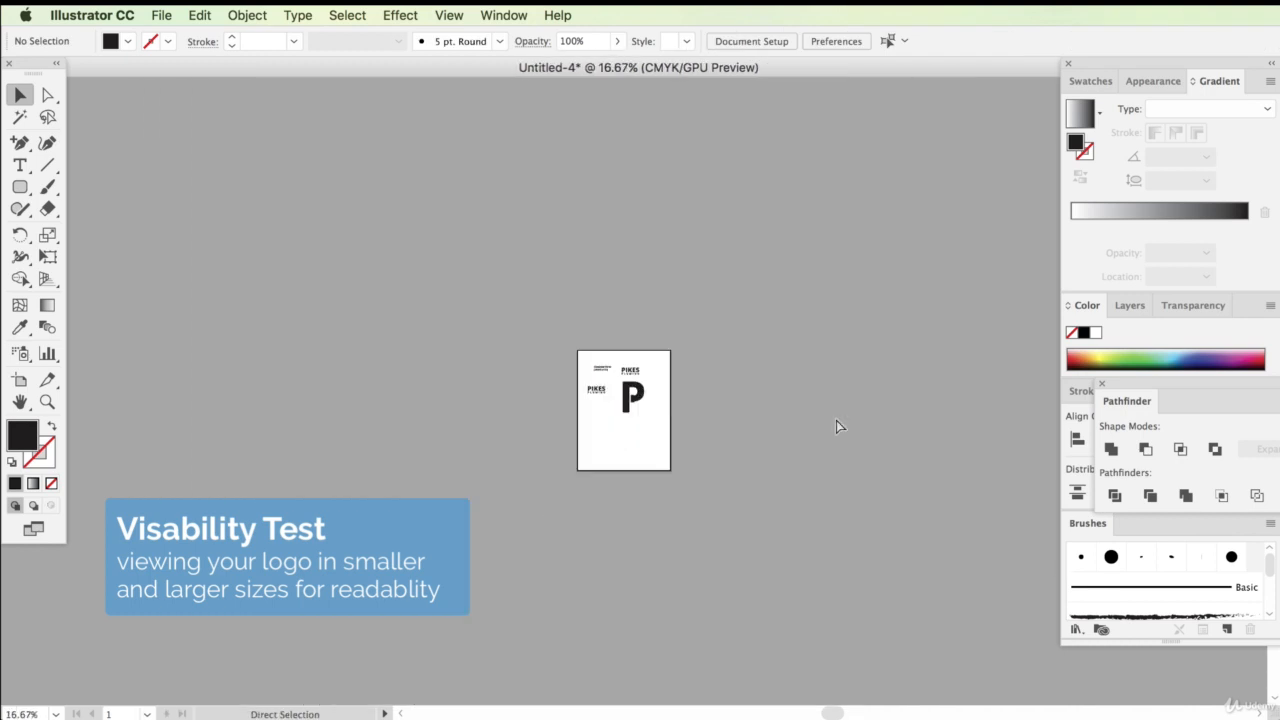
key(super+minus)
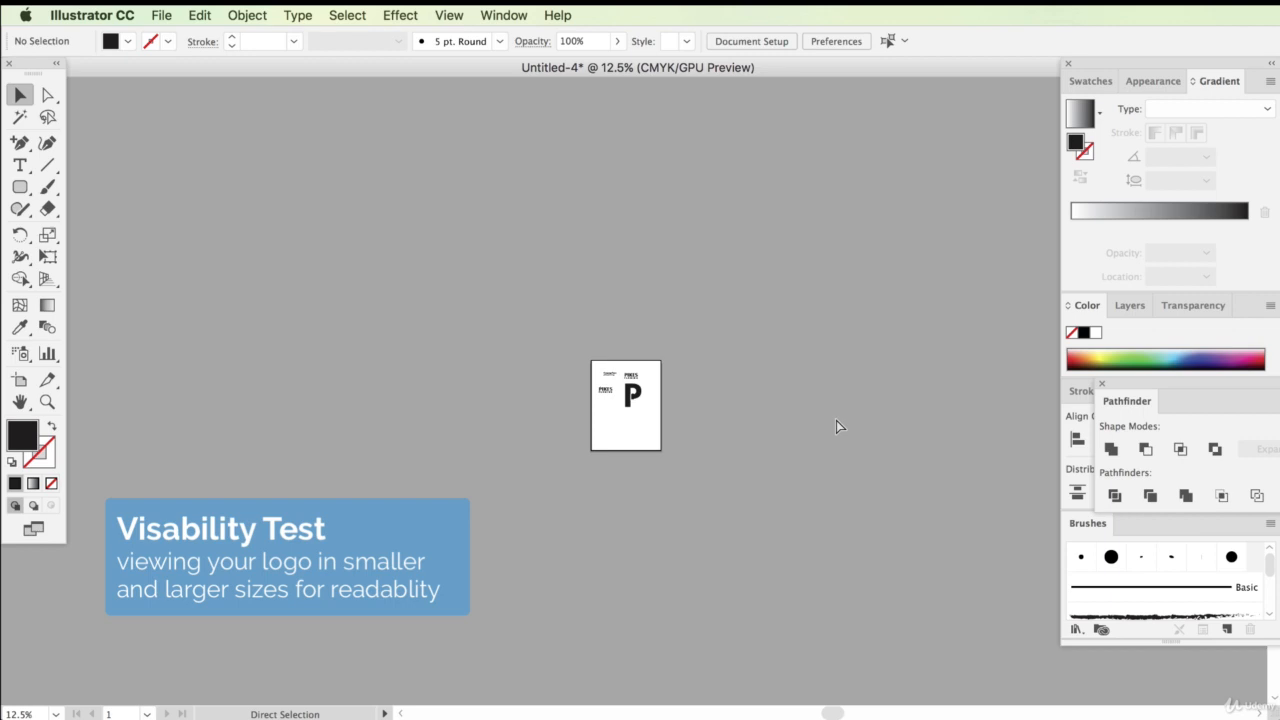
key(super+equal)
key(super+equal)
key(super+equal)
key(super+equal)
key(super+equal)
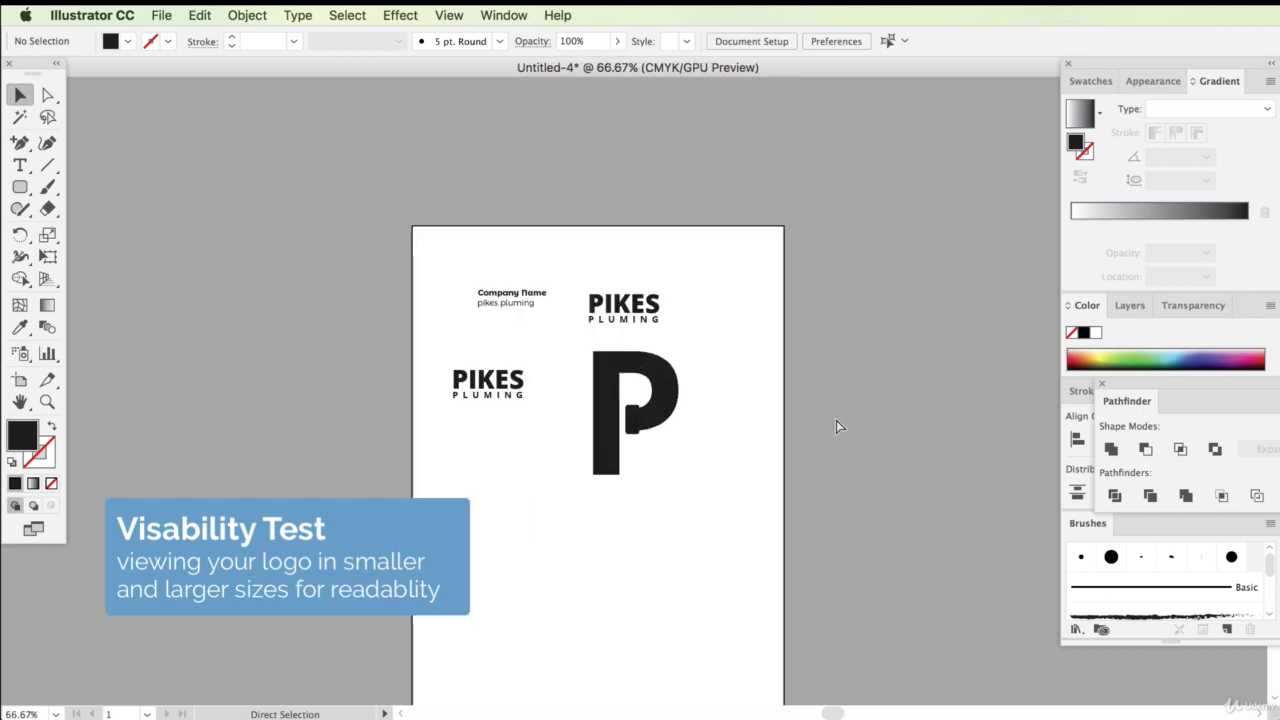
key(super+equal)
key(super+equal)
key(super+equal)
key(super+equal)
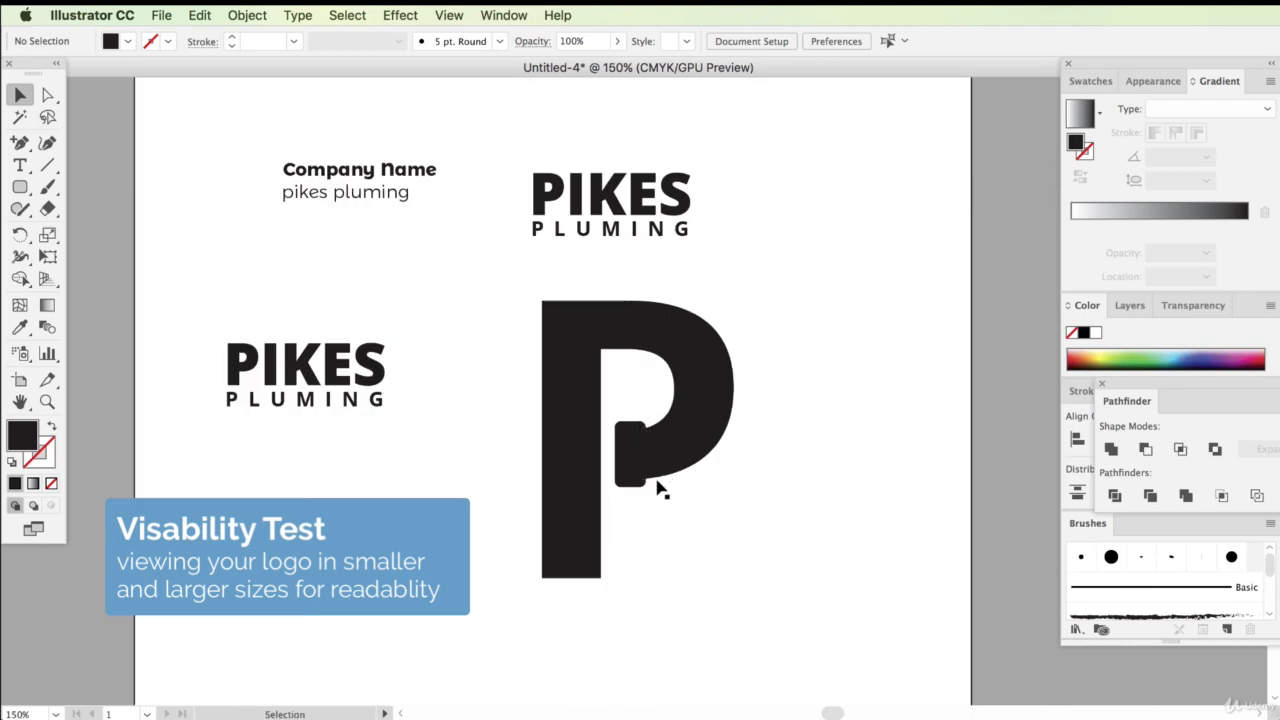
Round all corners of the outlined P with a 0.11 in corner radius
click(630, 455)
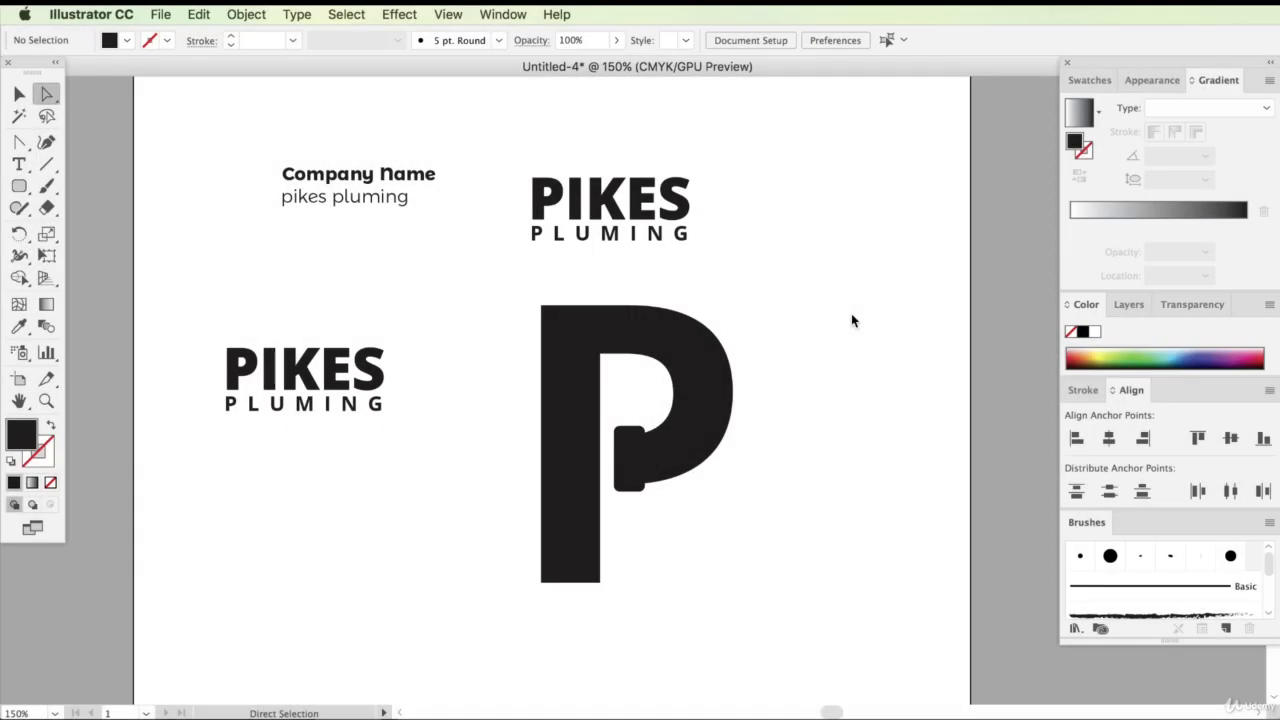
key(super+equal)
key(super+equal)
key(super+equal)
key(super+equal)
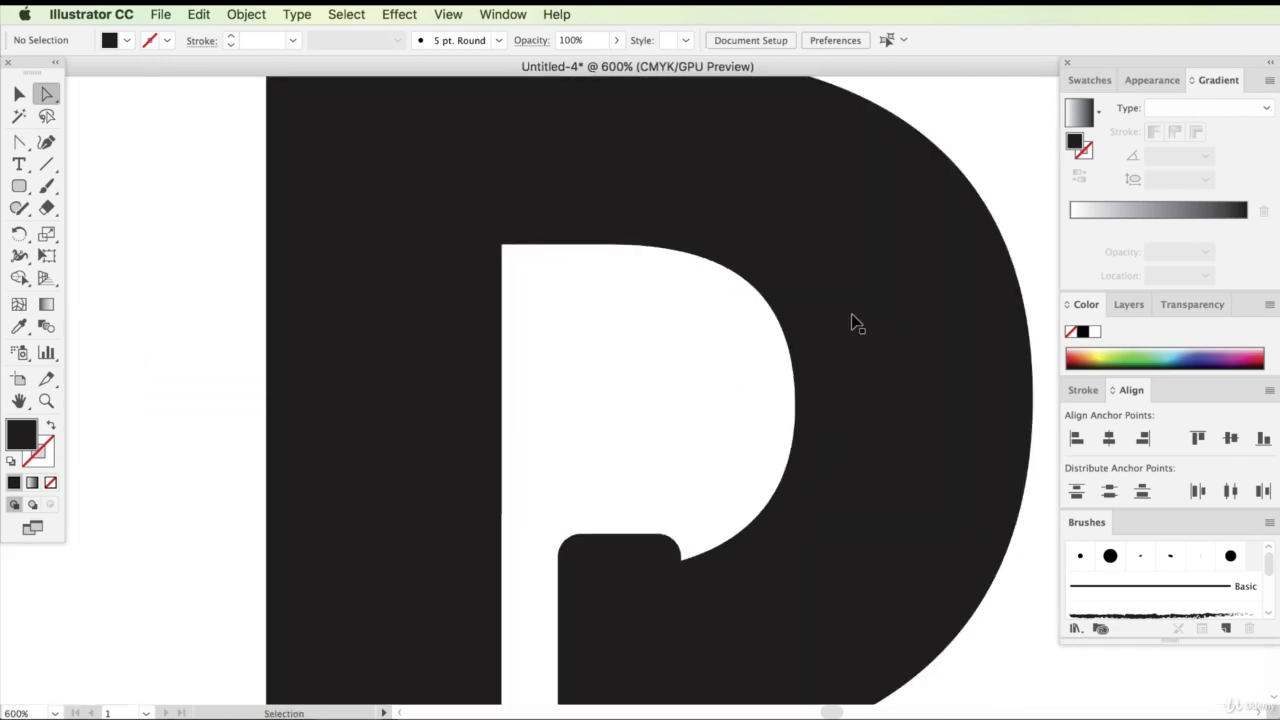
key(super+minus)
drag(843, 711, 838, 710)
scroll(398, 268, up, 1)
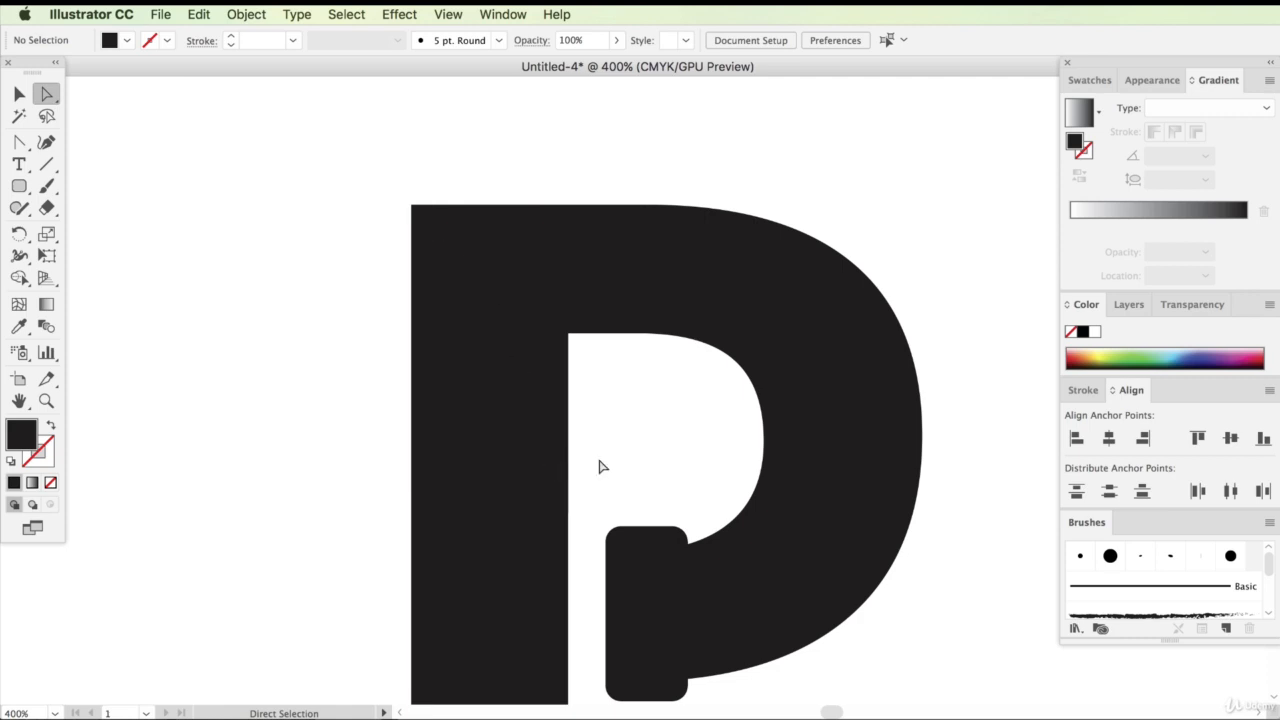
scroll(500, 431, up, 1)
click(451, 309)
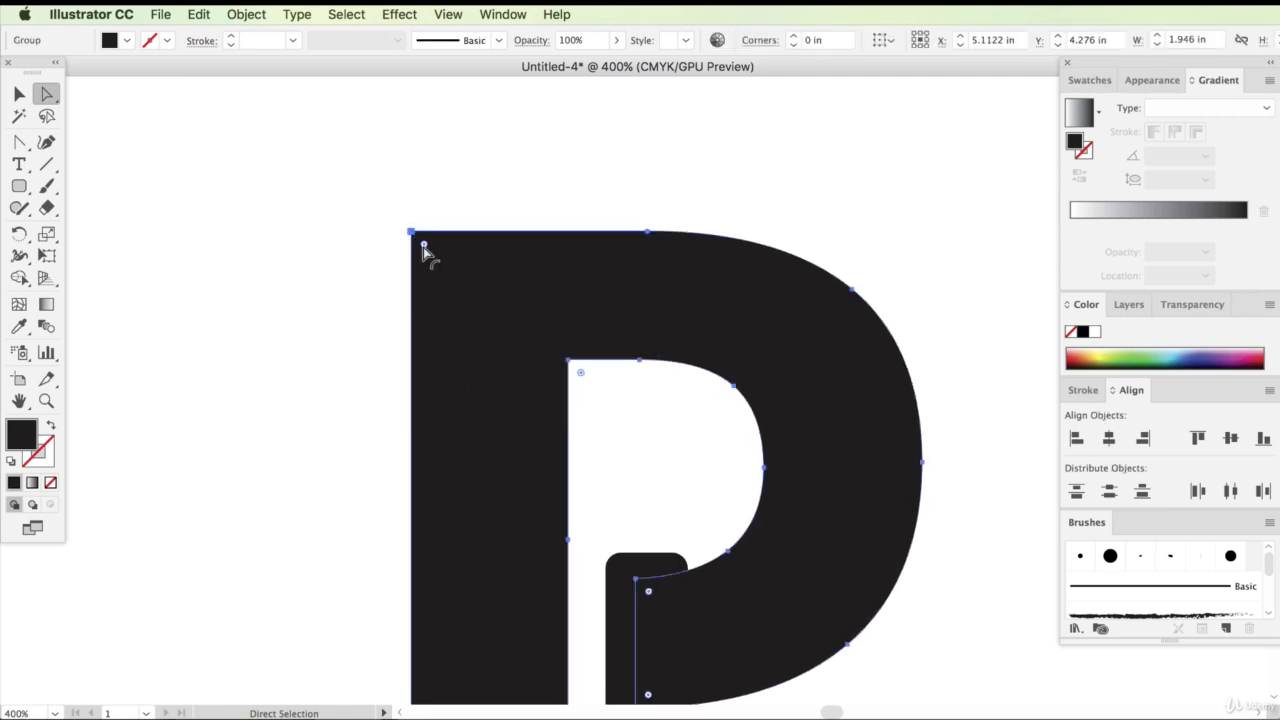
key(v)
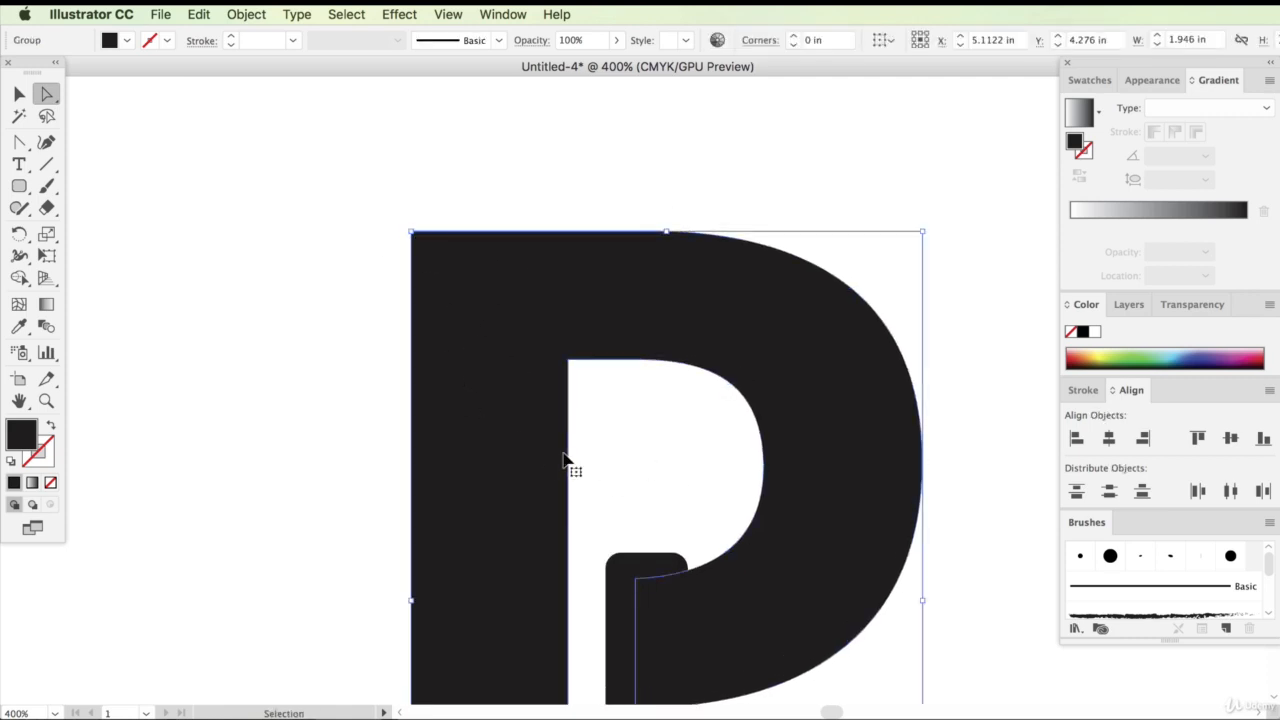
key(super+equal)
scroll(556, 440, up, 6)
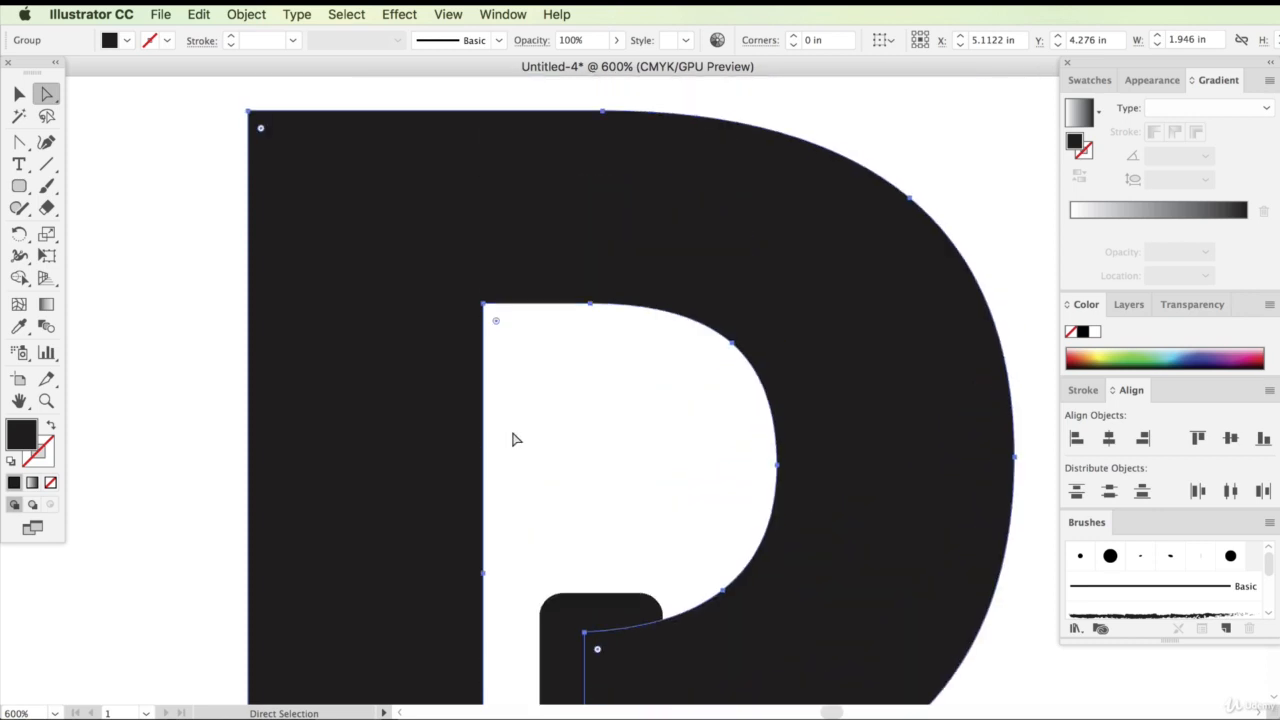
scroll(515, 439, up, 2)
mouse_move(837, 715)
mouse_down()
mouse_move(820, 710)
mouse_move(832, 713)
mouse_up()
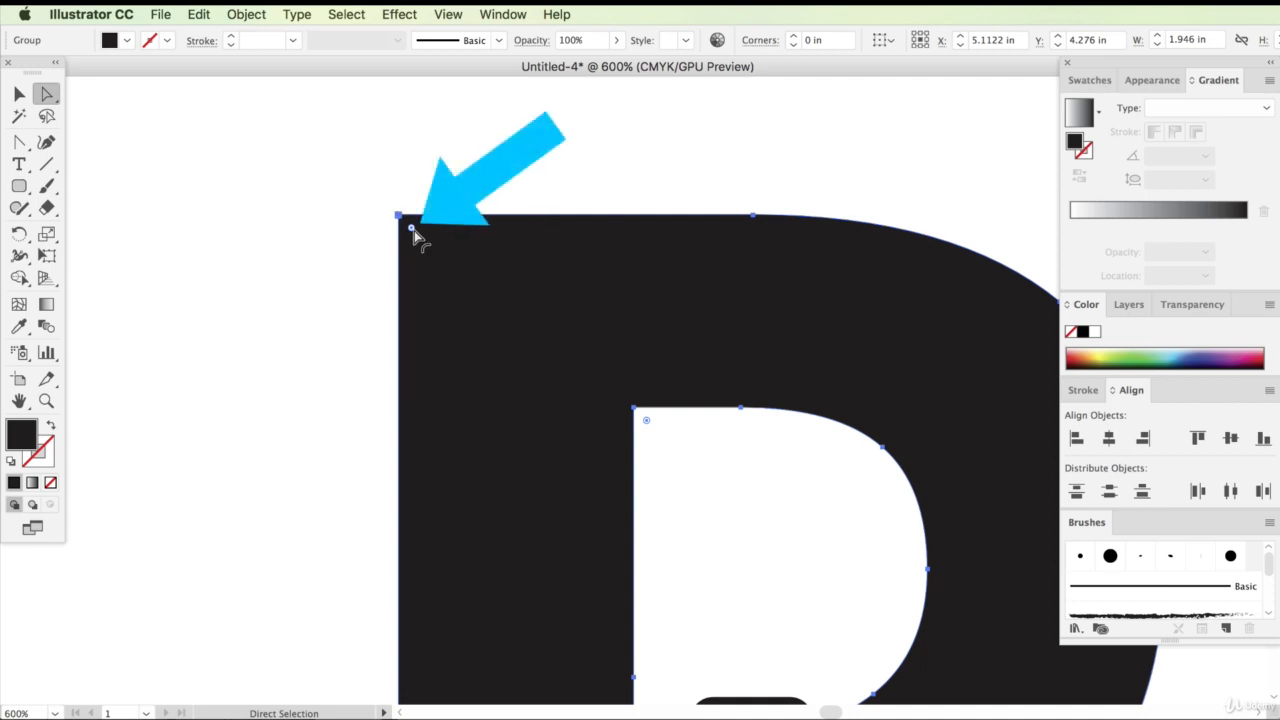
drag(412, 230, 438, 262)
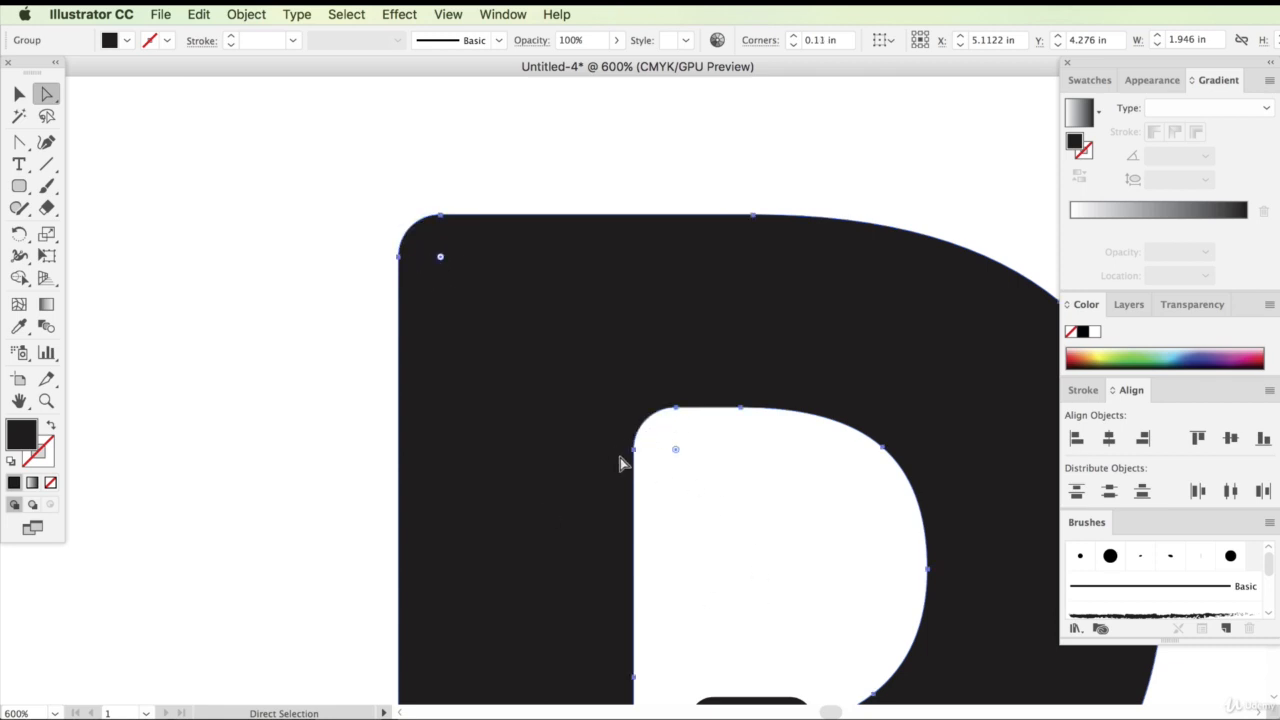
Nudge the notch rectangle slightly right and down inside the P's bowl
key(super+minus)
key(super+minus)
key(super+minus)
click(845, 257)
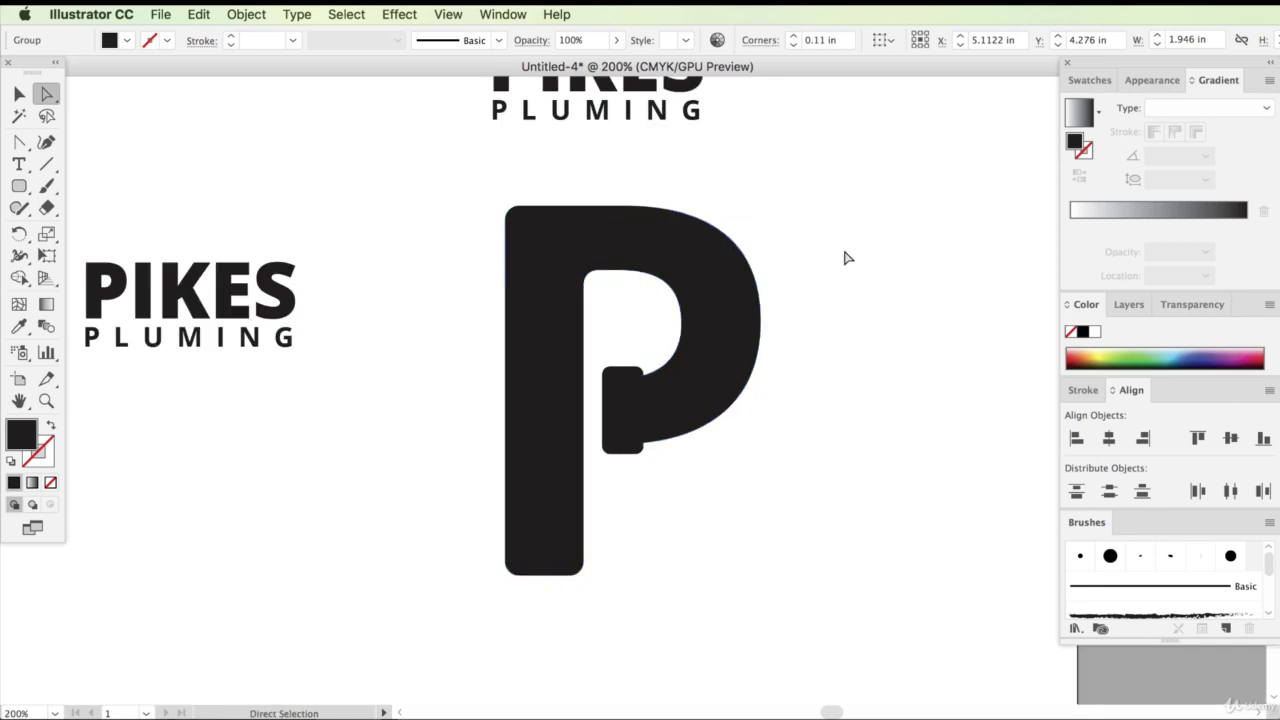
scroll(767, 433, up, 2)
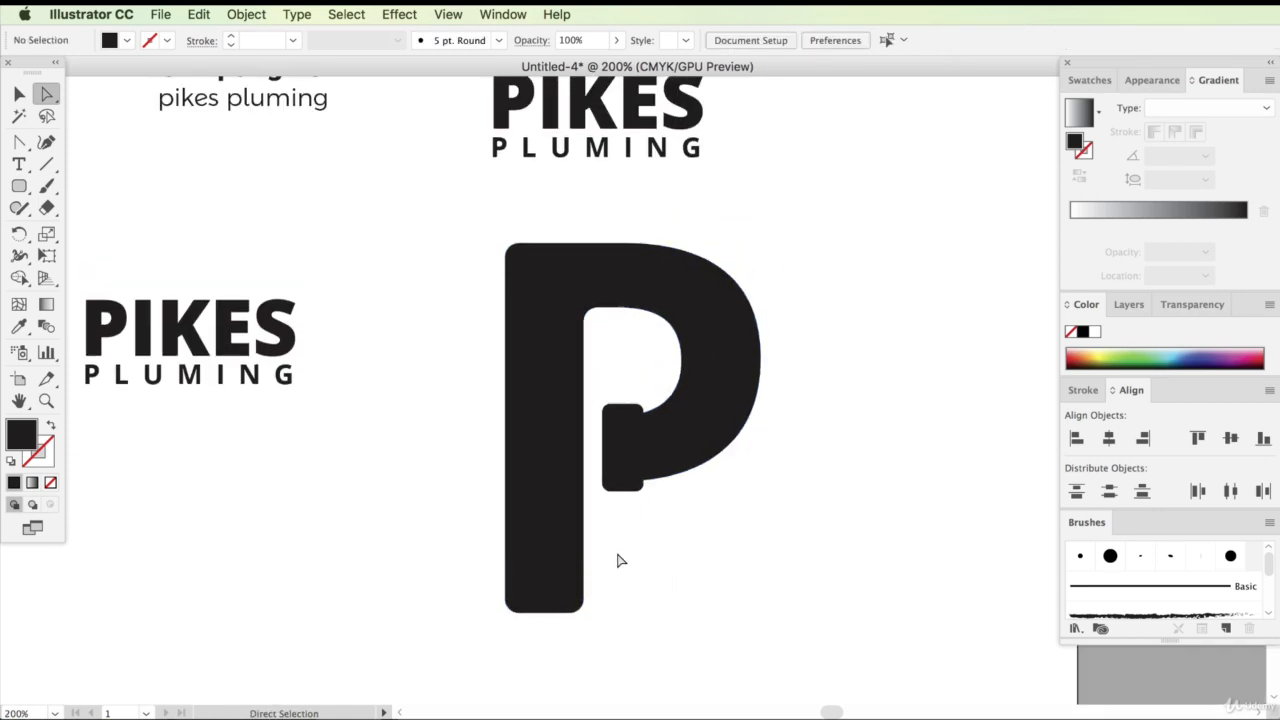
scroll(535, 630, up, 3)
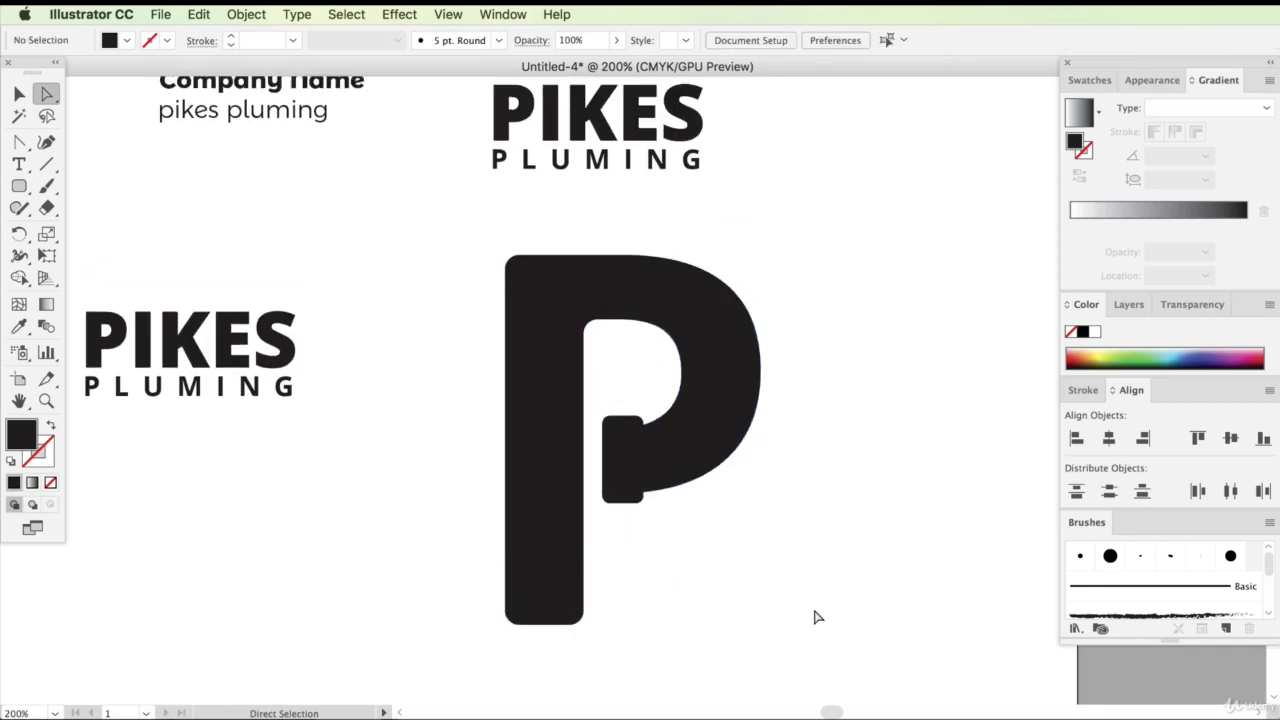
click(622, 500)
key(v)
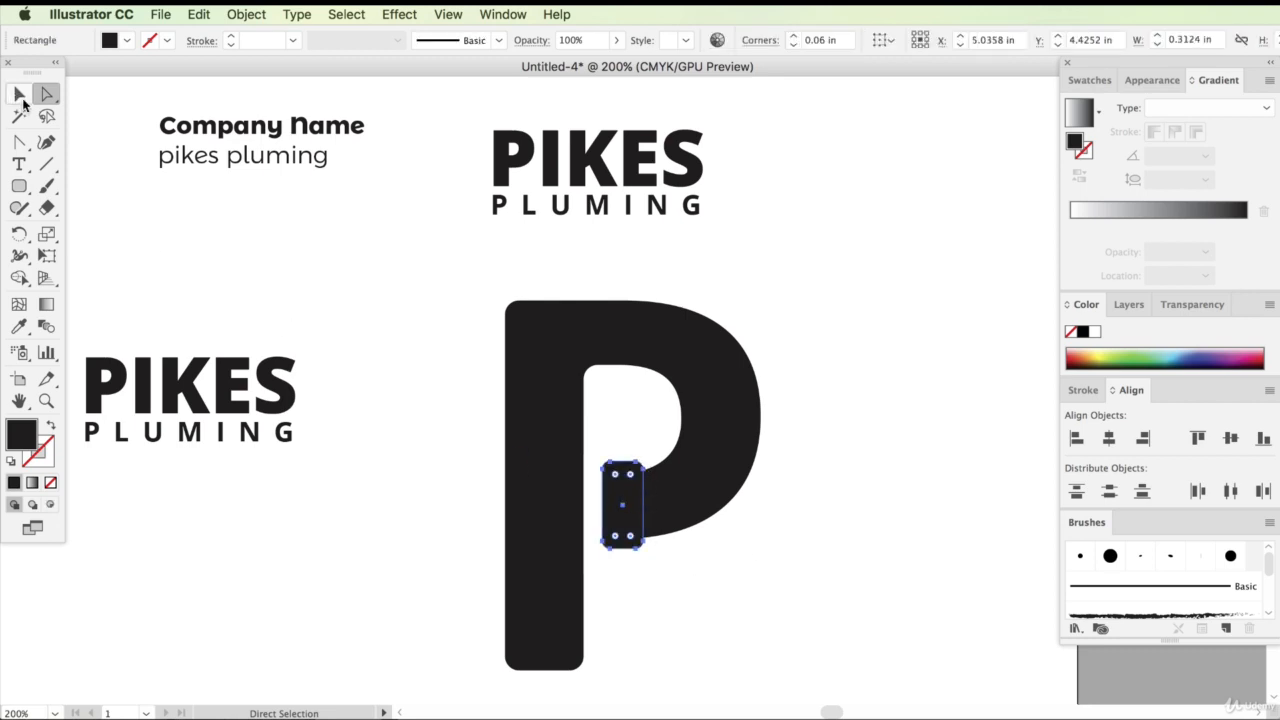
drag(603, 504, 609, 512)
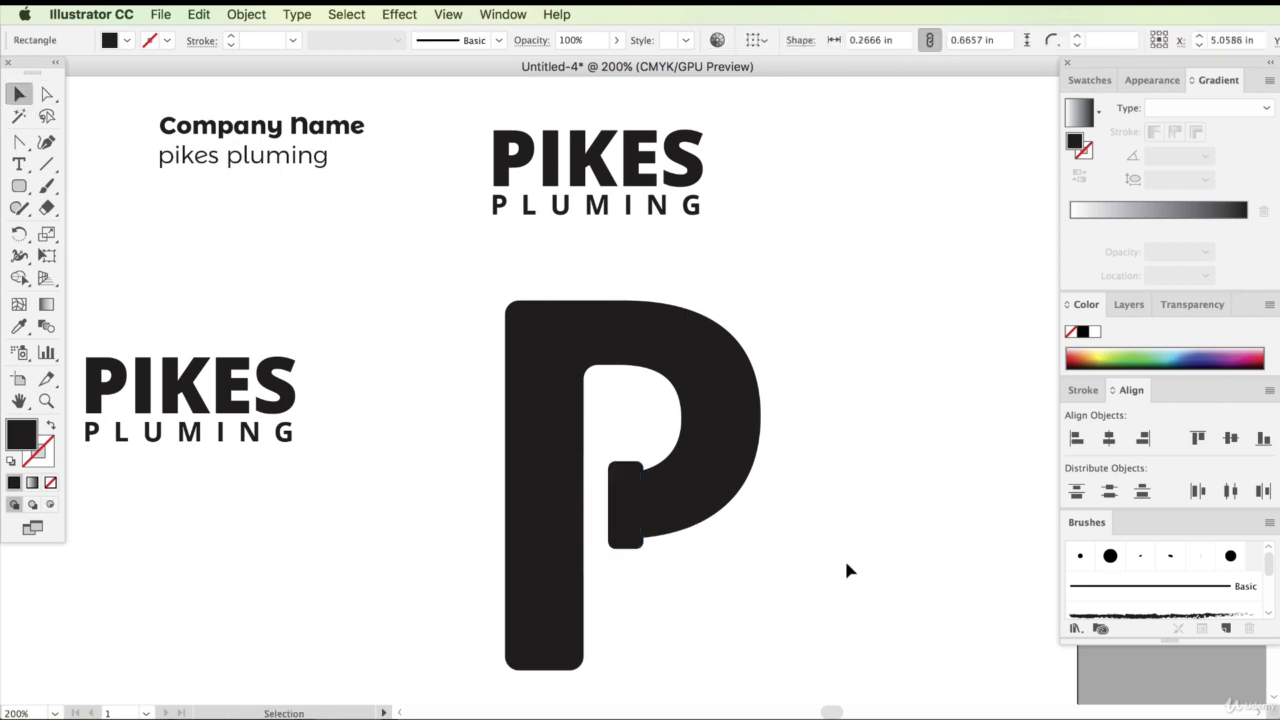
click(810, 640)
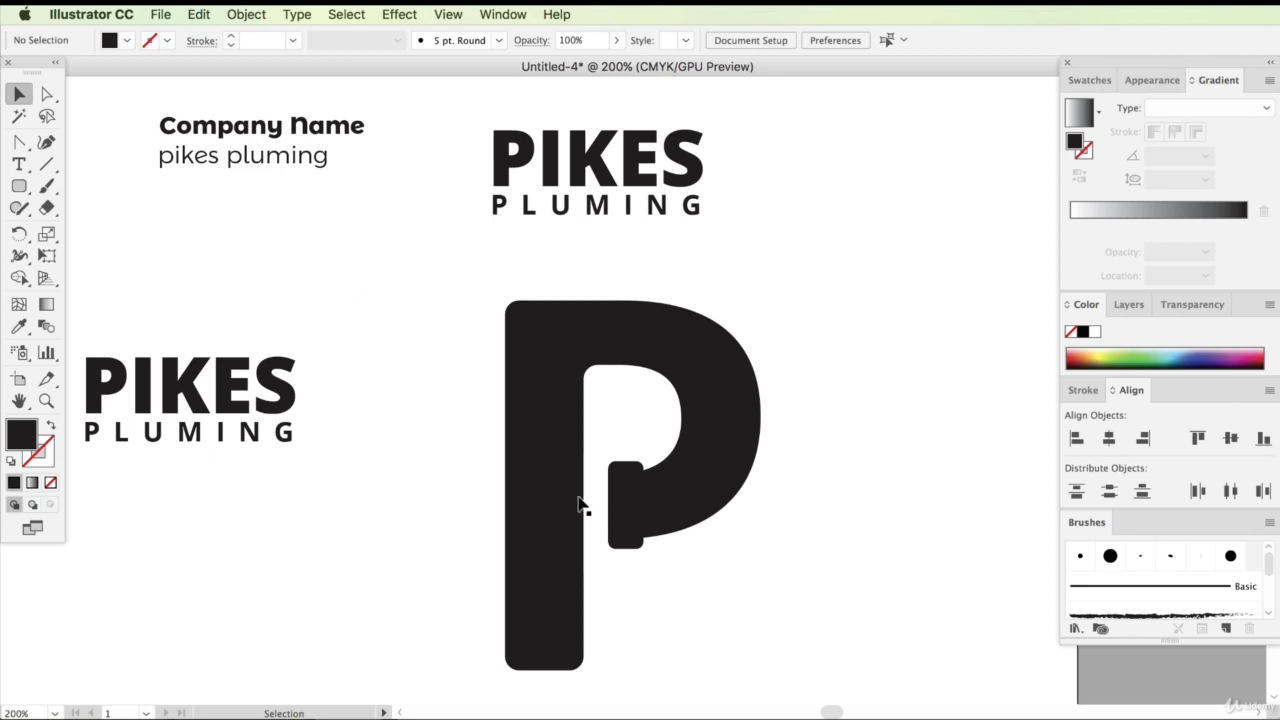
click(540, 457)
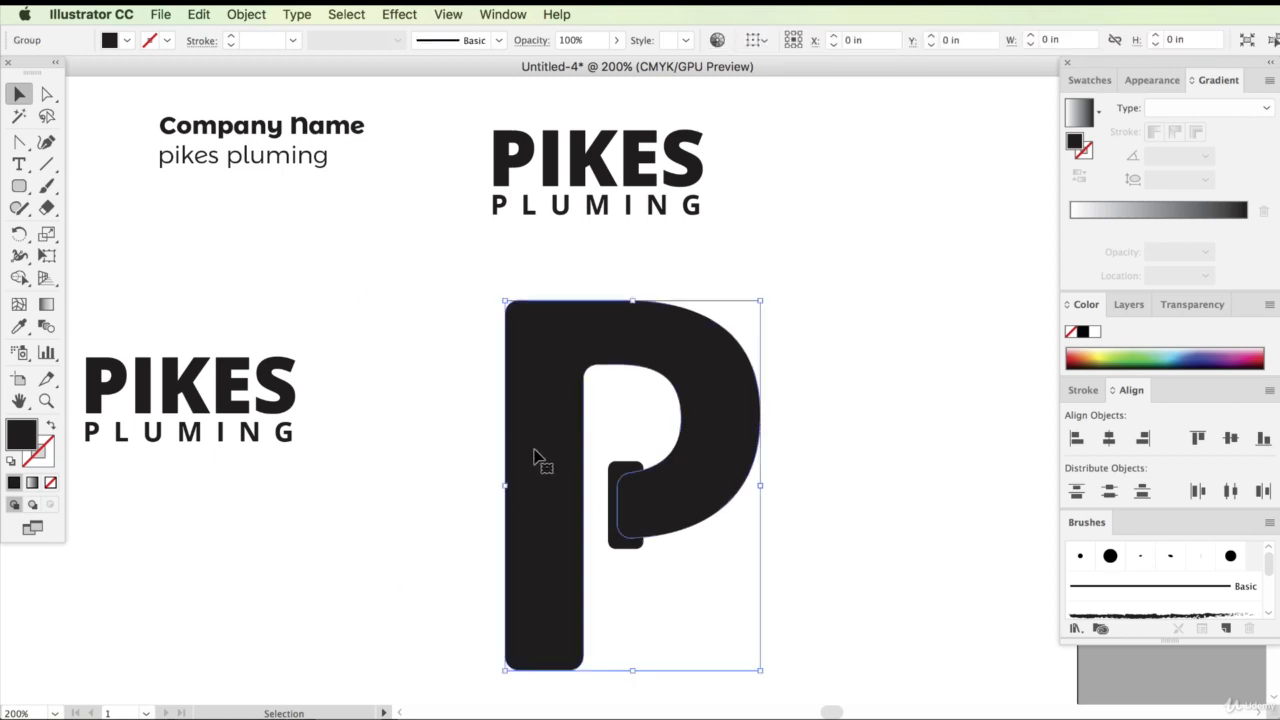
click(46, 142)
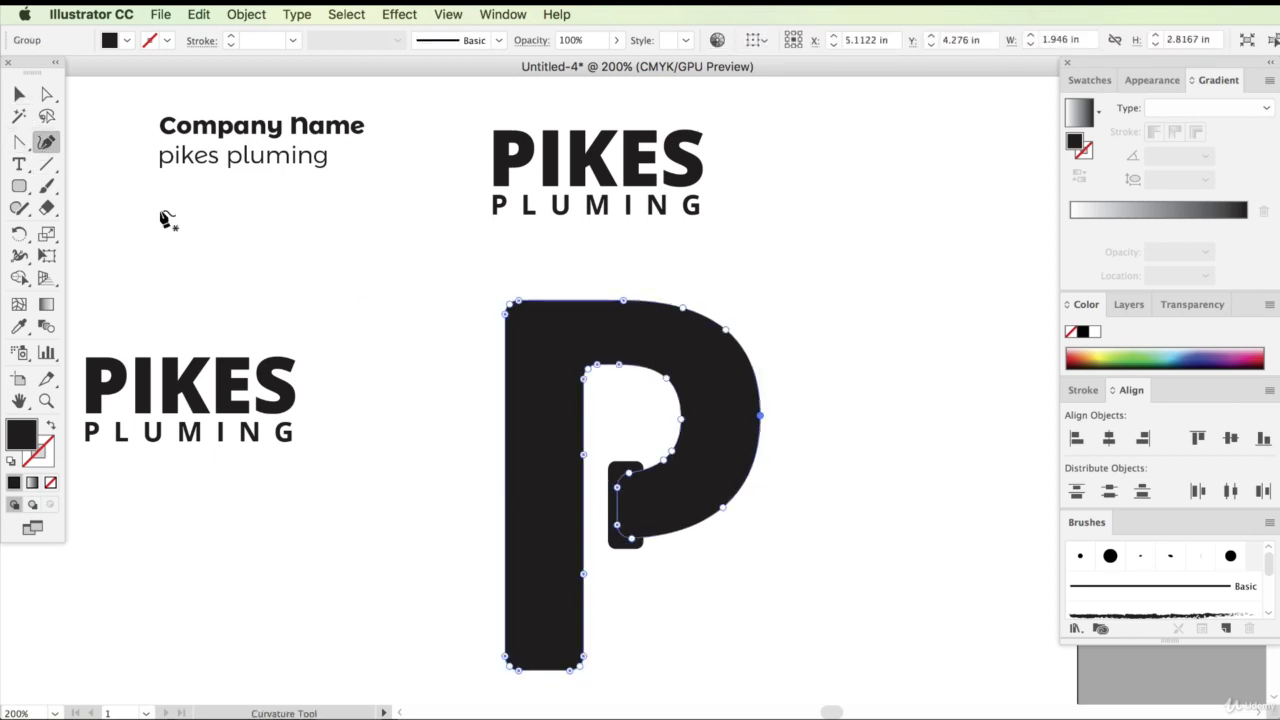
key(super+z)
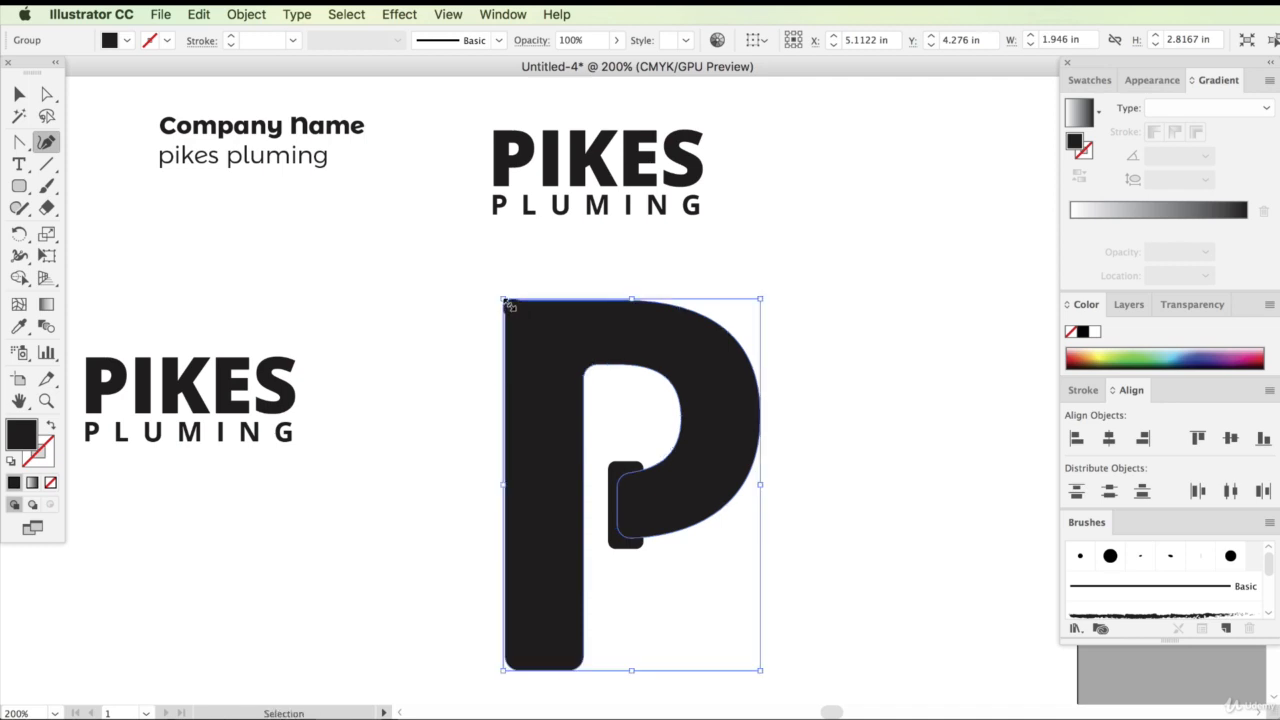
Zoom to 400% and back to 200% to review the rounded P icon beside the wordmarks
click(40, 712)
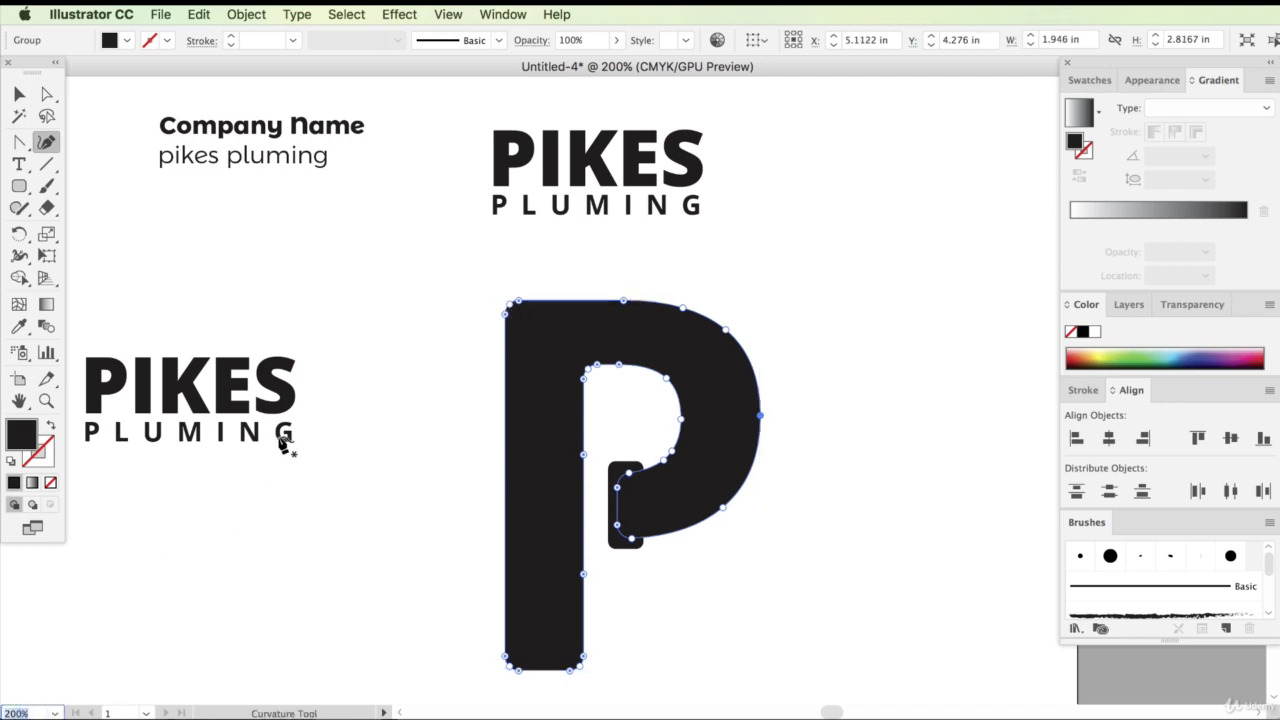
text(400)
key(Return)
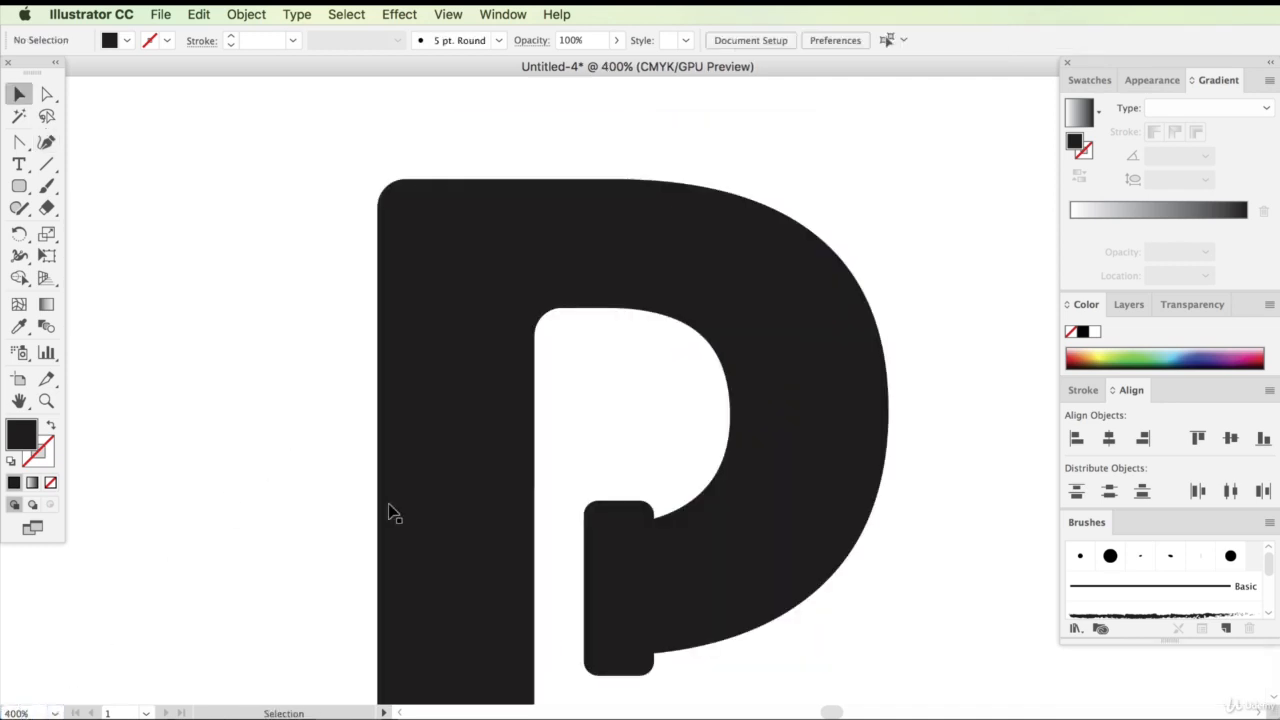
click(27, 713)
text(200)
key(Return)
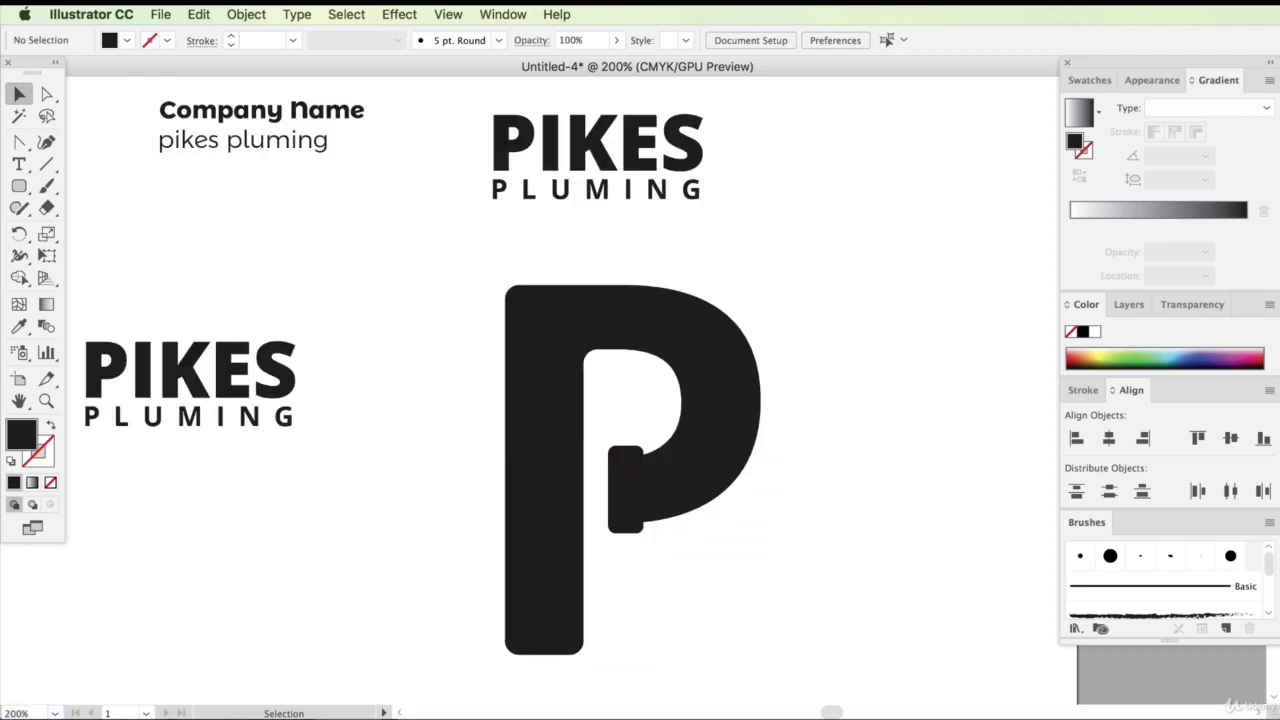
scroll(275, 495, up, 5)
scroll(275, 495, down, 4)
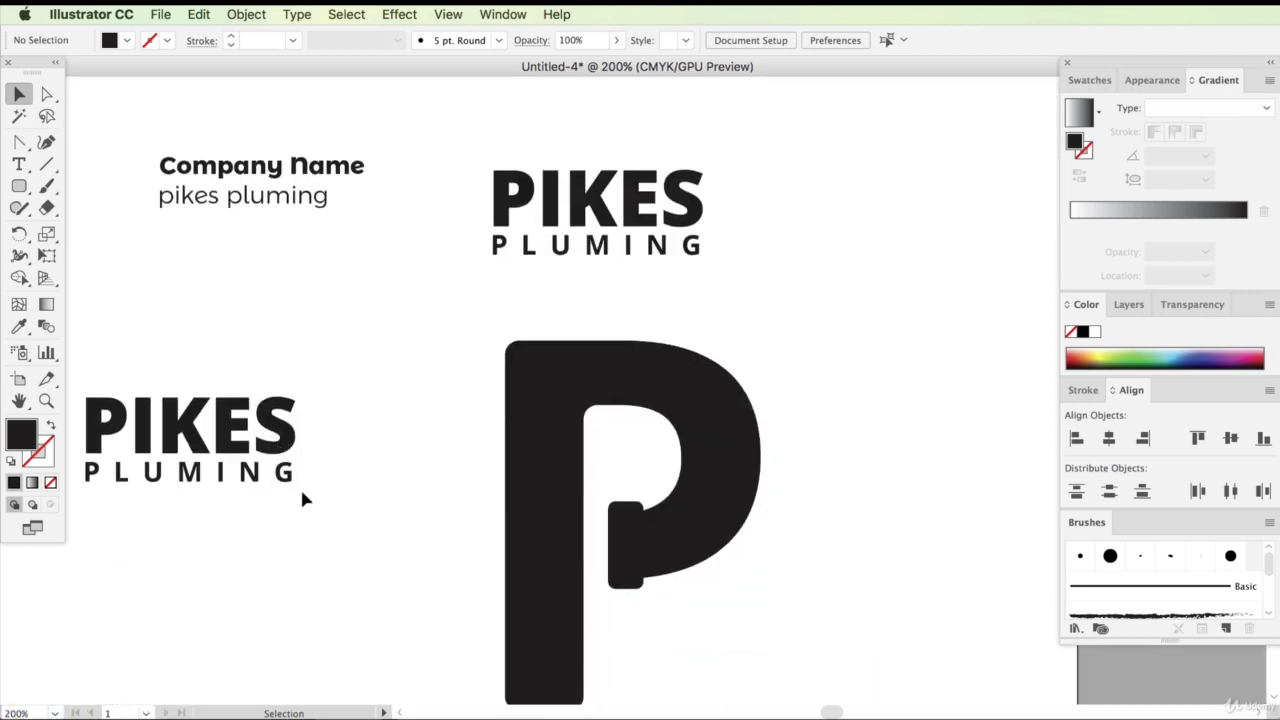
scroll(450, 575, down, 2)
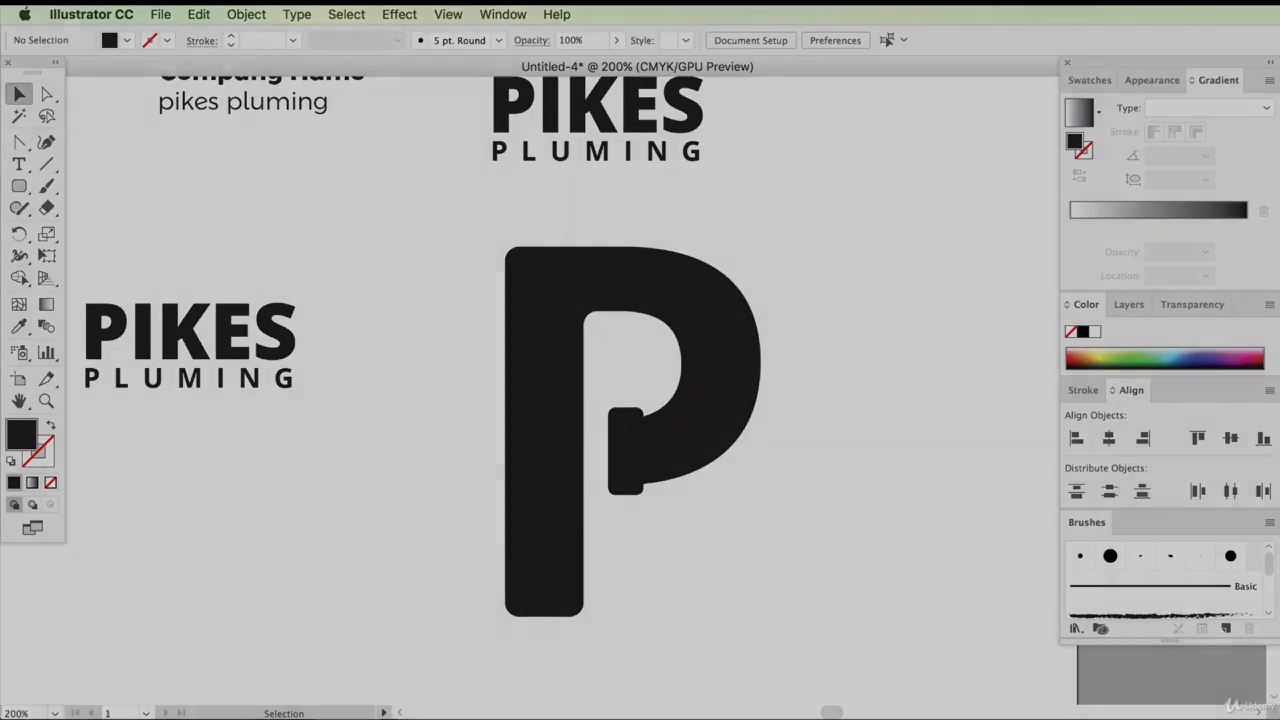